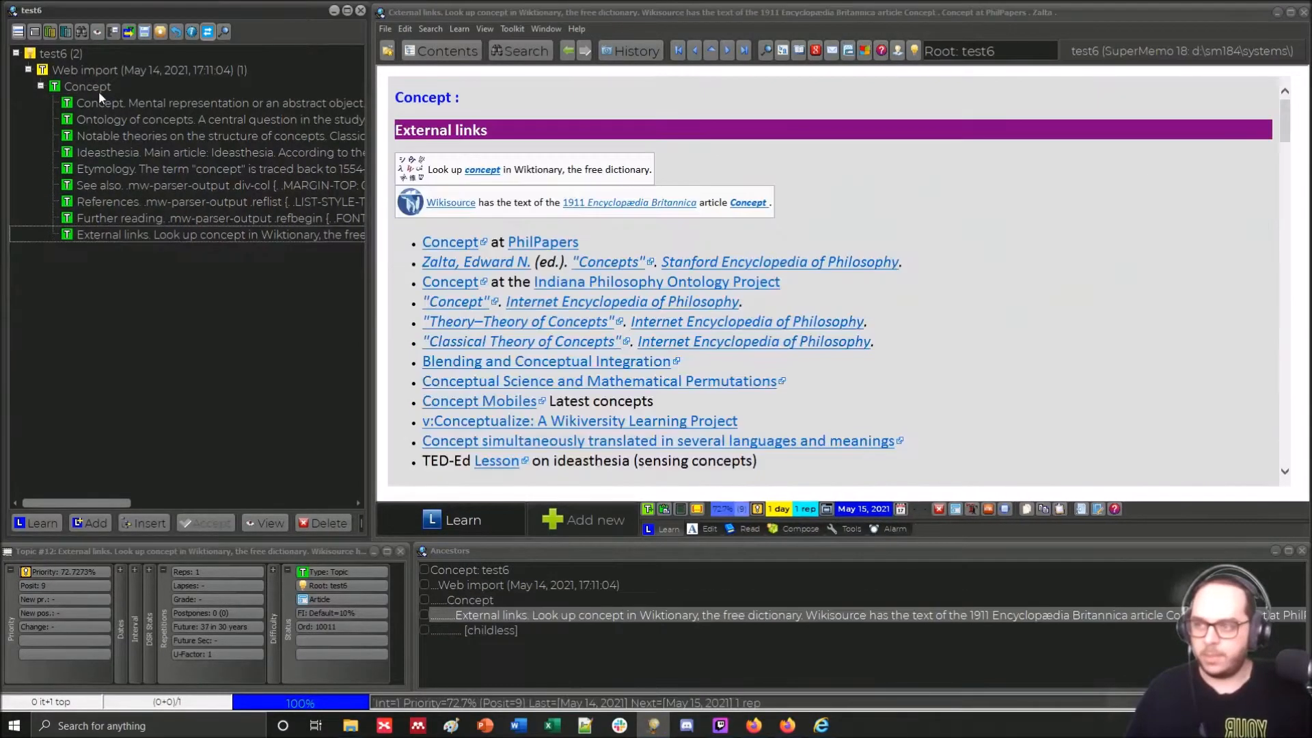
Clear the text of the parent Concept article and dismiss it, keeping its section topics beneath it
{"action": "left_click", "coordinate": [90, 89]}
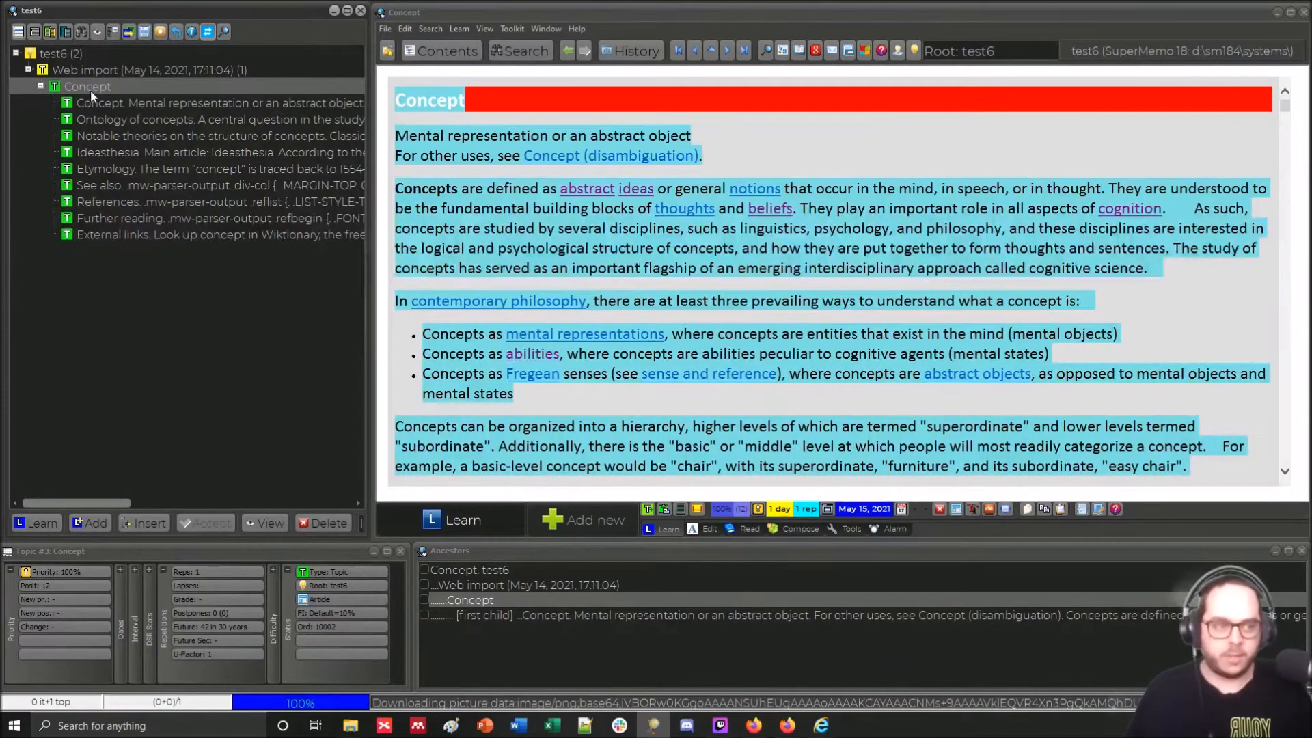
{"action": "key", "text": "ctrl+d"}
{"action": "key", "text": "Return"}
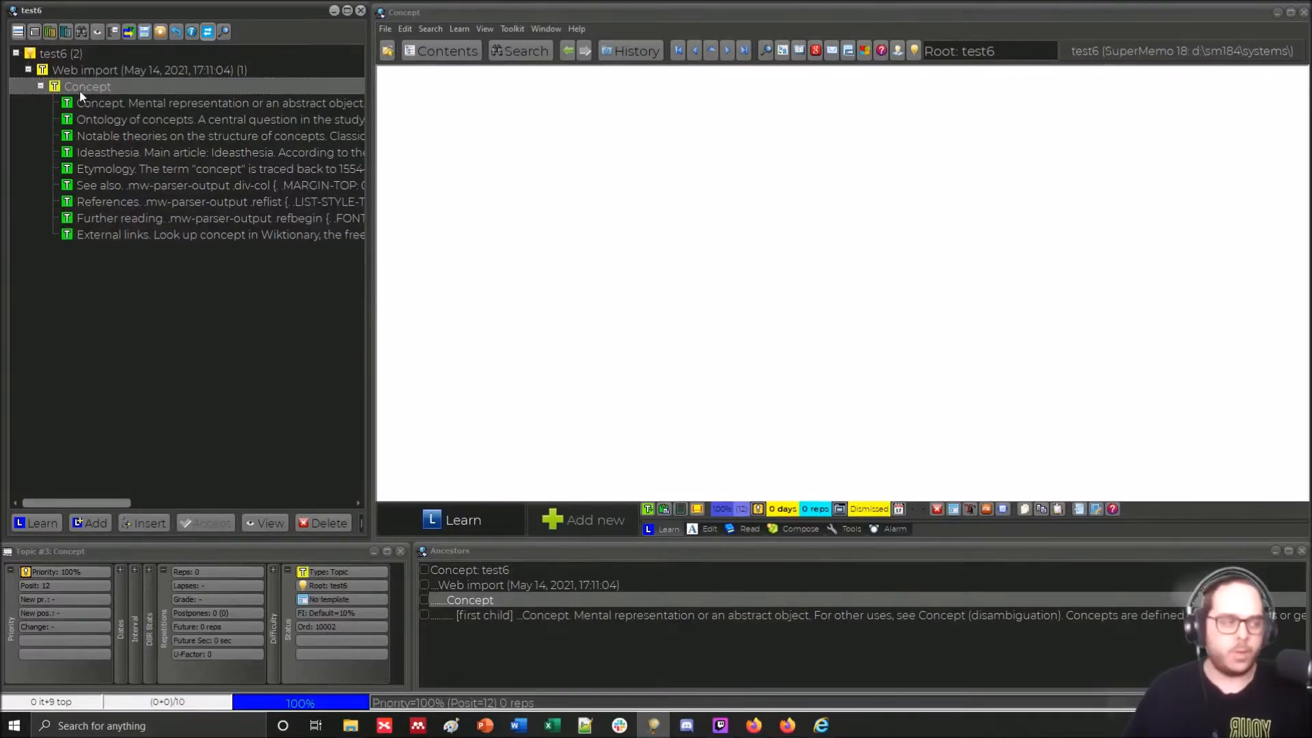
Extract the opening paragraph, beginning "Concepts are defined as abstract ideas", from the first Concept section
{"action": "left_click", "coordinate": [126, 103]}
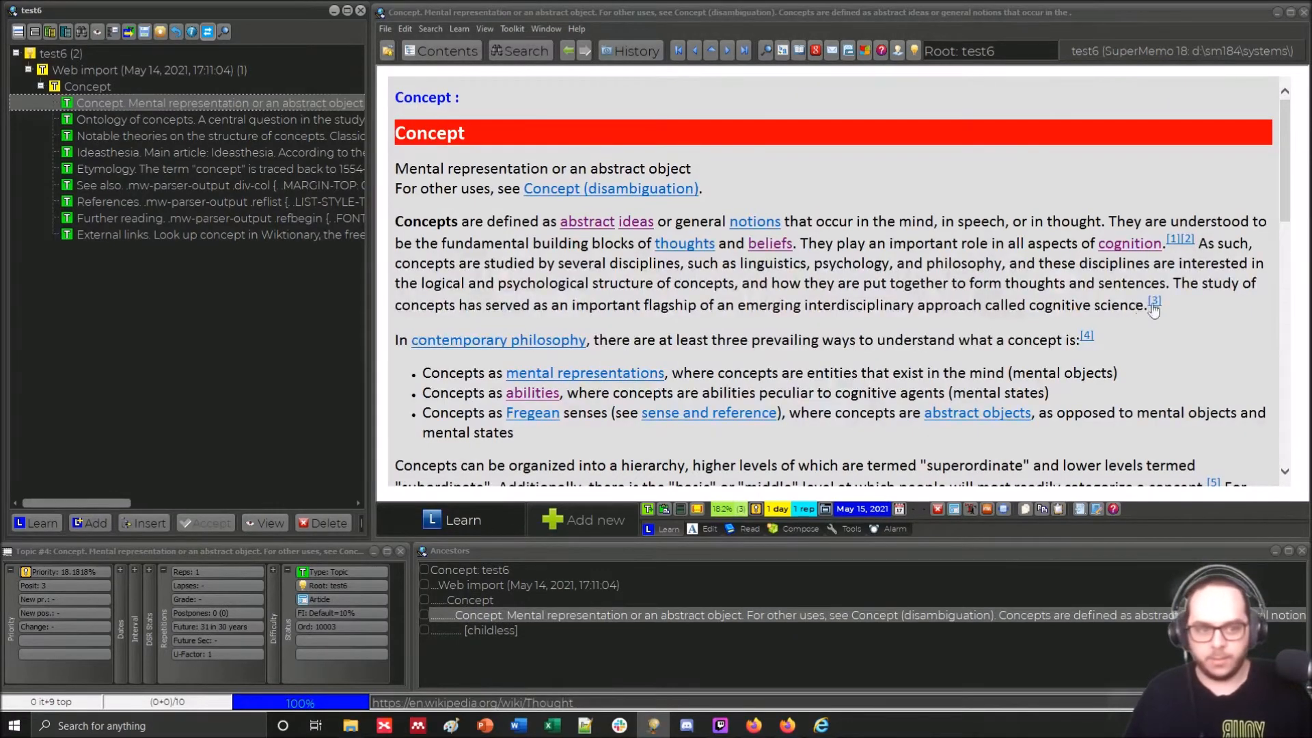
{"action": "left_click_drag", "start_coordinate": [1145, 302], "coordinate": [382, 200]}
{"action": "key", "text": "alt+x"}
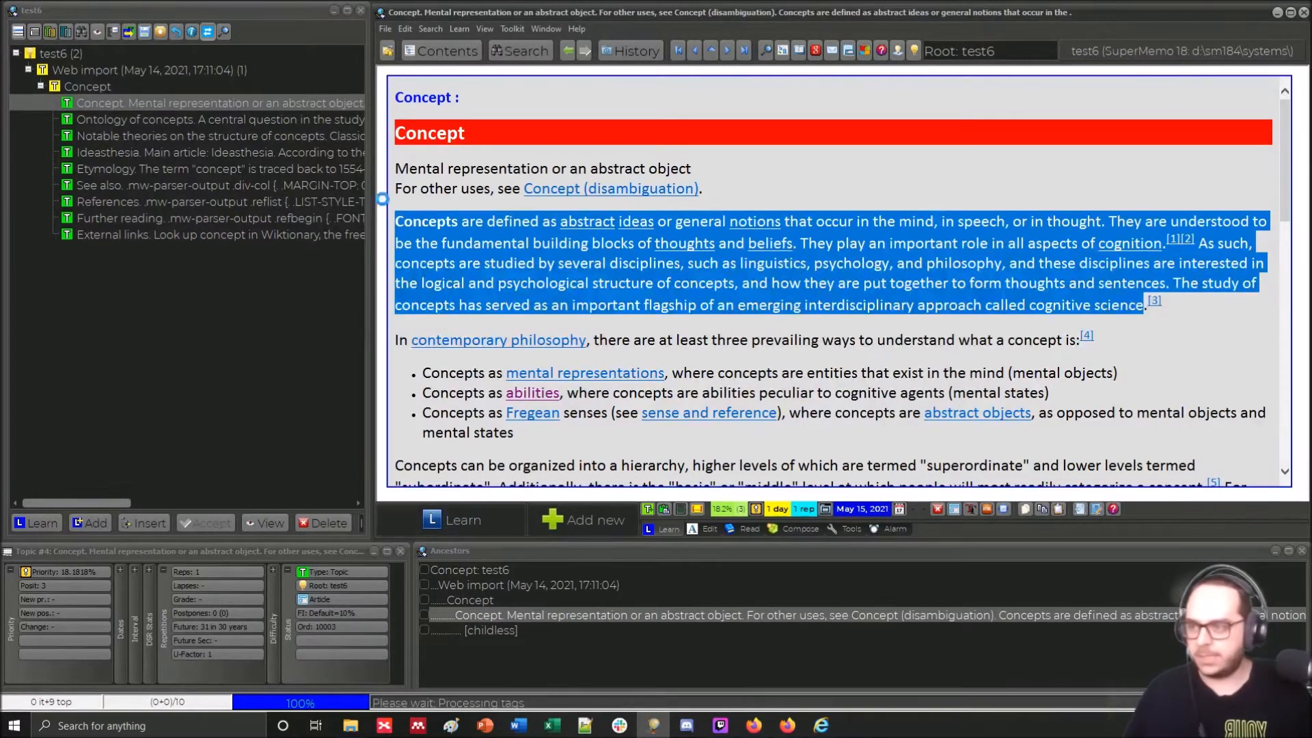
Extract the sentence tracing the term "concept" back to 1554–60 from the Etymology section
{"action": "left_click", "coordinate": [145, 186]}
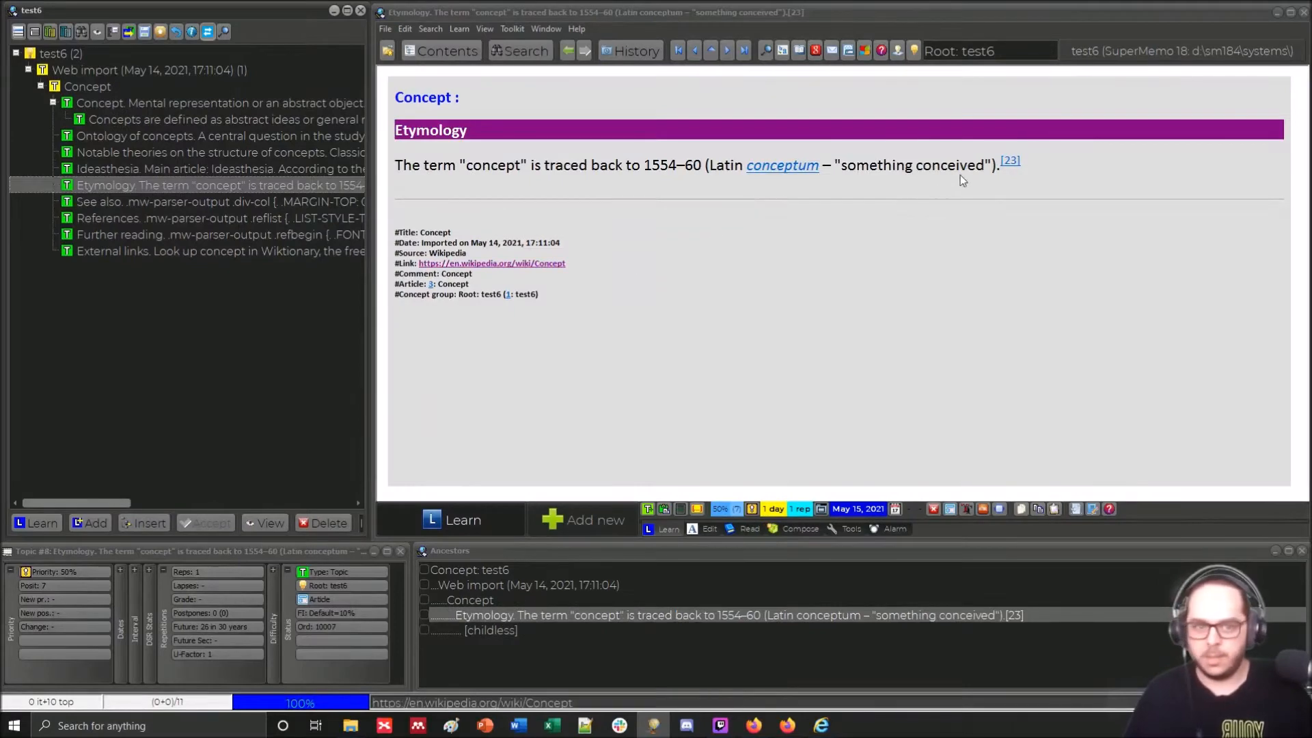
{"action": "left_click_drag", "start_coordinate": [992, 167], "coordinate": [395, 159]}
{"action": "key", "text": "alt+x"}
Turn the new Etymology extract into a concept named "etymology"
{"action": "left_click", "coordinate": [339, 205]}
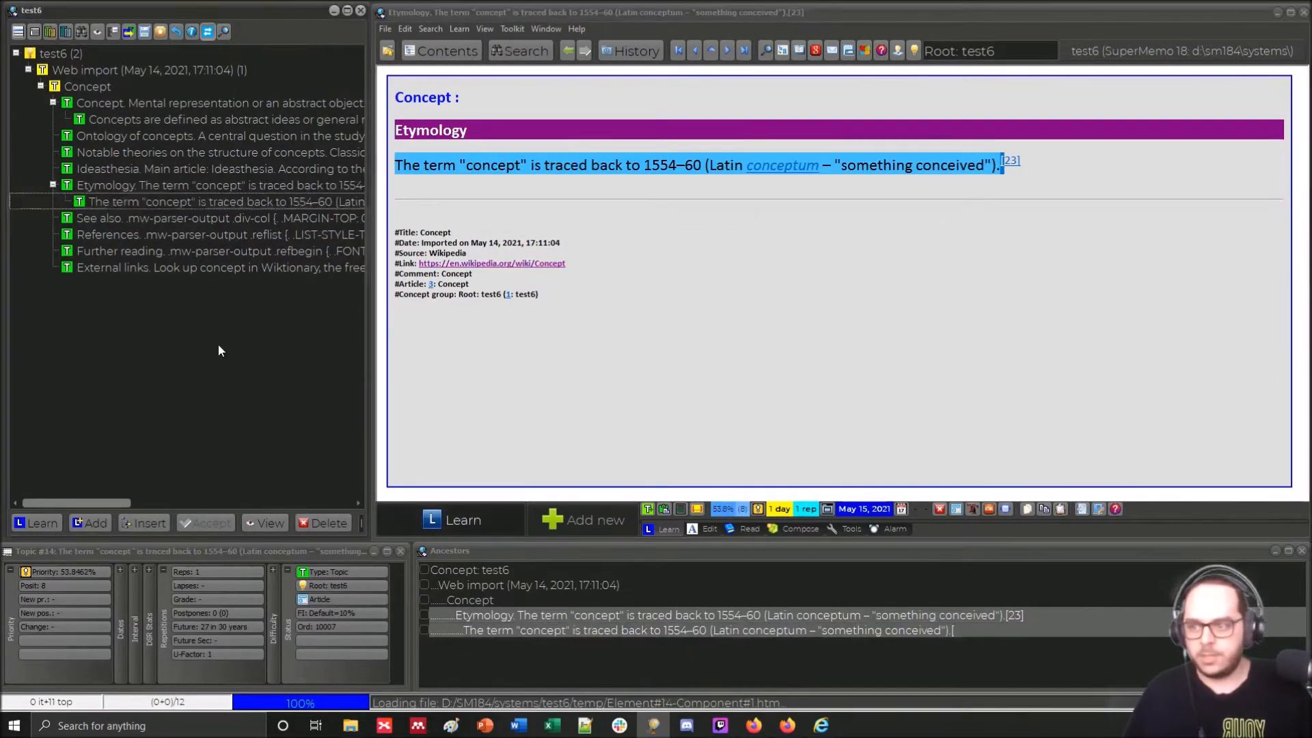
{"action": "key", "text": "ctrl+k"}
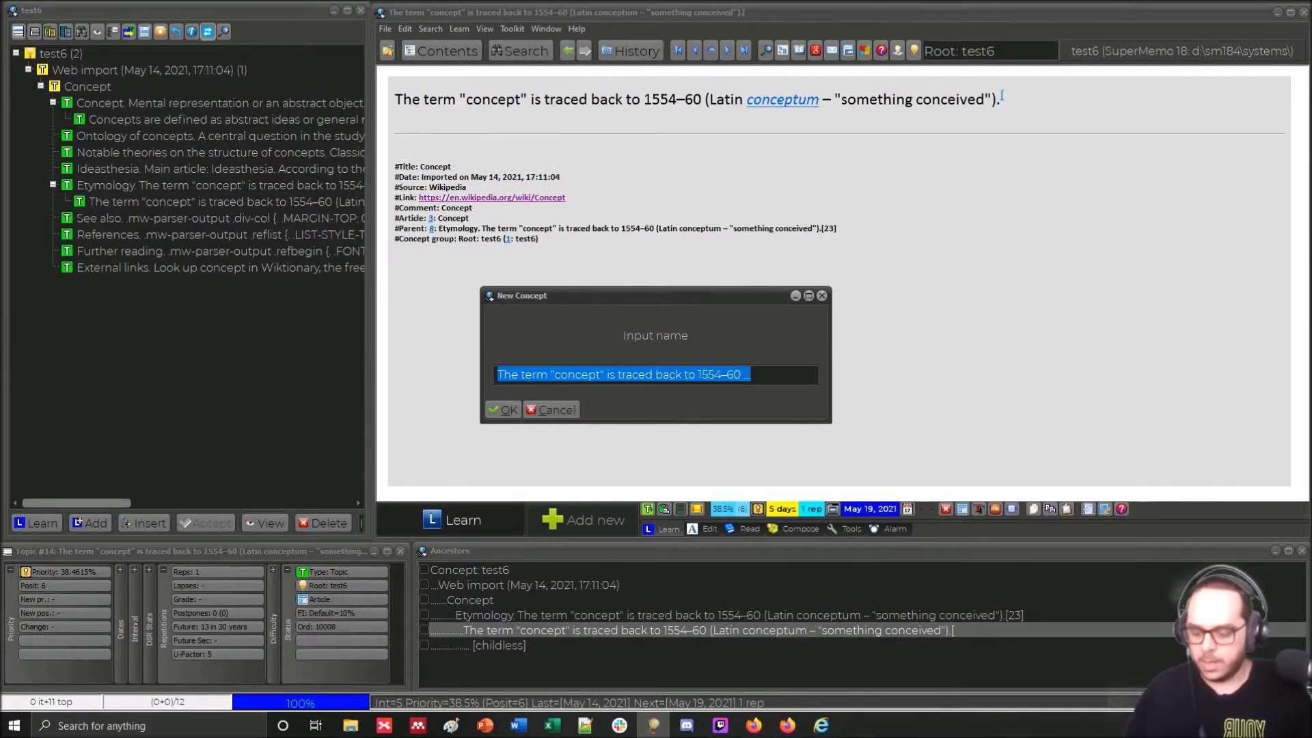
{"action": "type", "text": "etymology"}
{"action": "key", "text": "Return"}
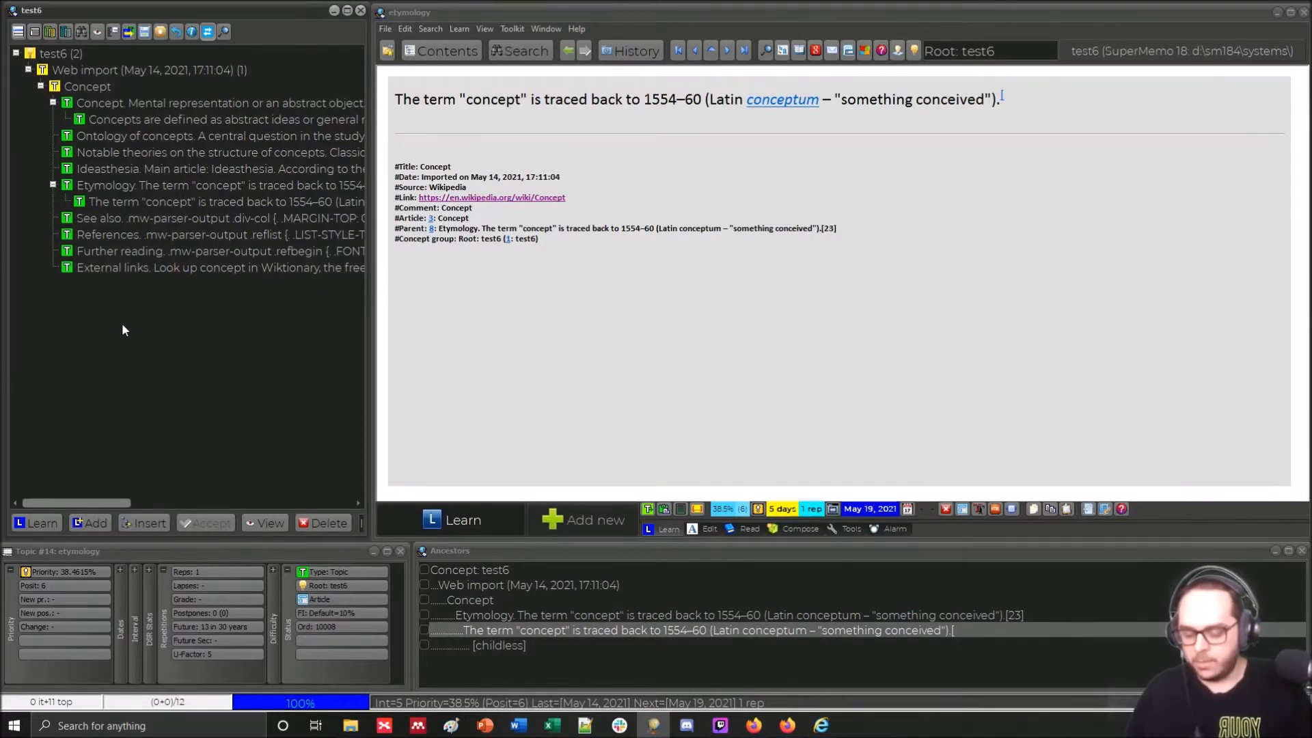
Rename the concept beneath the Etymology section as "definition"
{"action": "key", "text": "ctrl+k"}
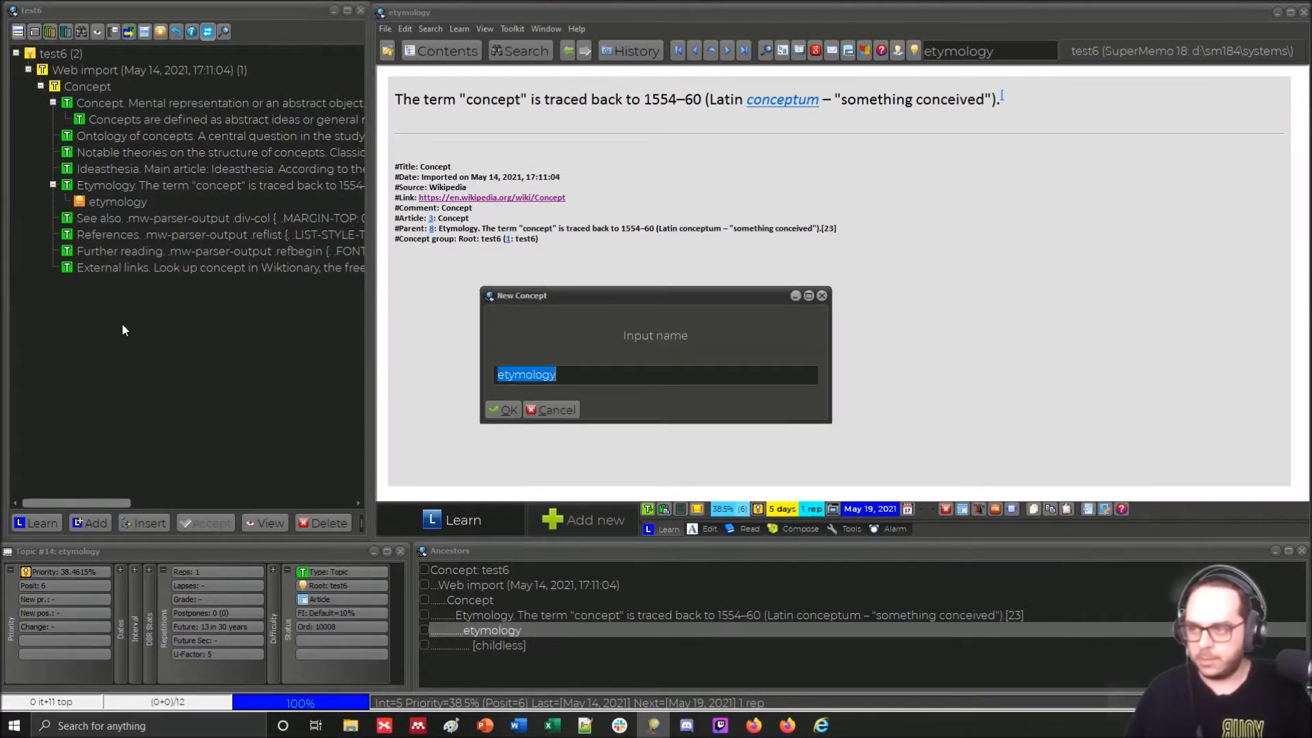
{"action": "type", "text": "definition"}
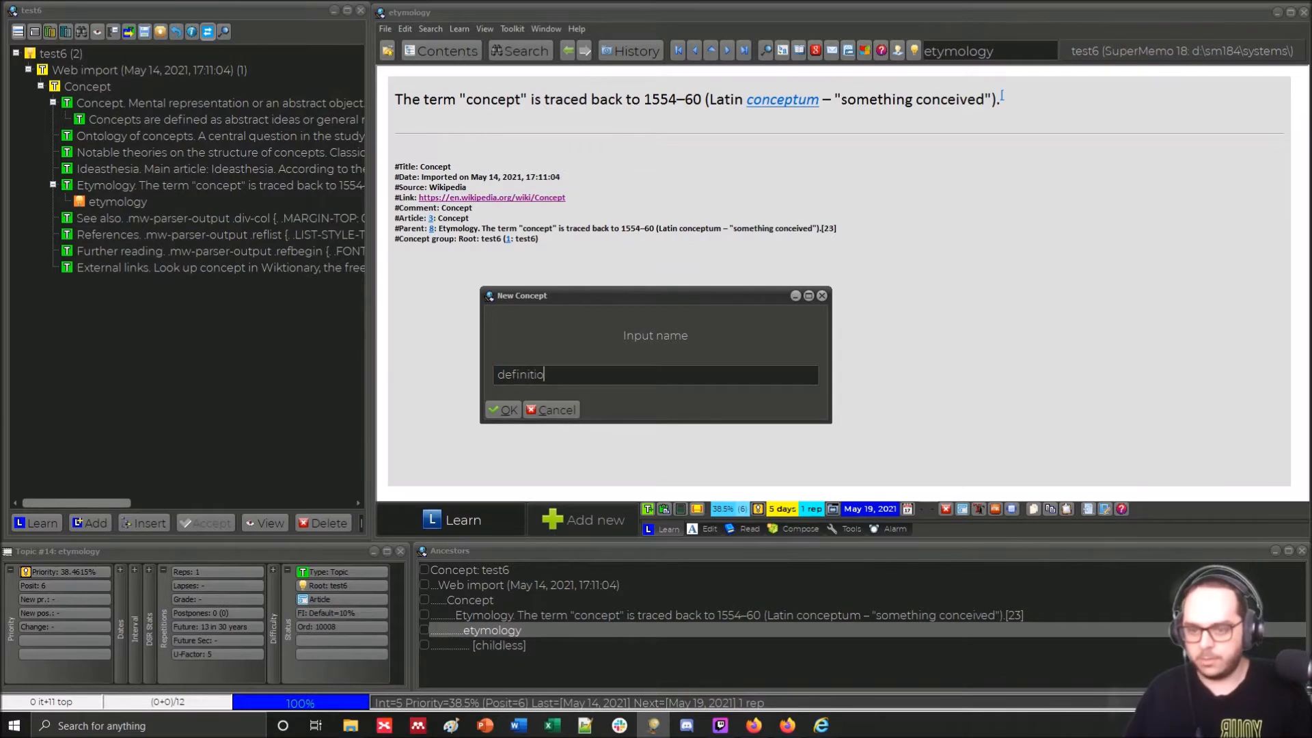
{"action": "key", "text": "Return"}
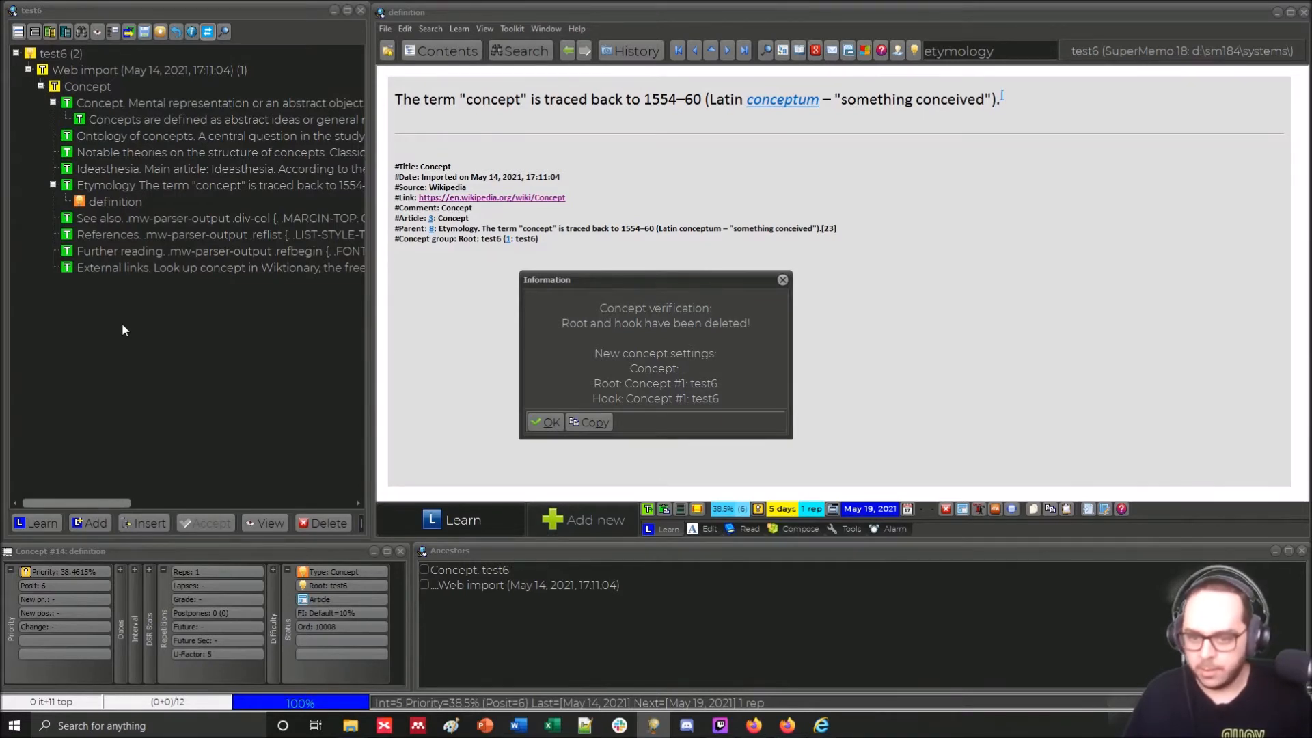
In the concept registry, set the definition concept's root element to the Etymology section, and set it back to the definition concept
{"action": "left_click", "coordinate": [406, 29]}
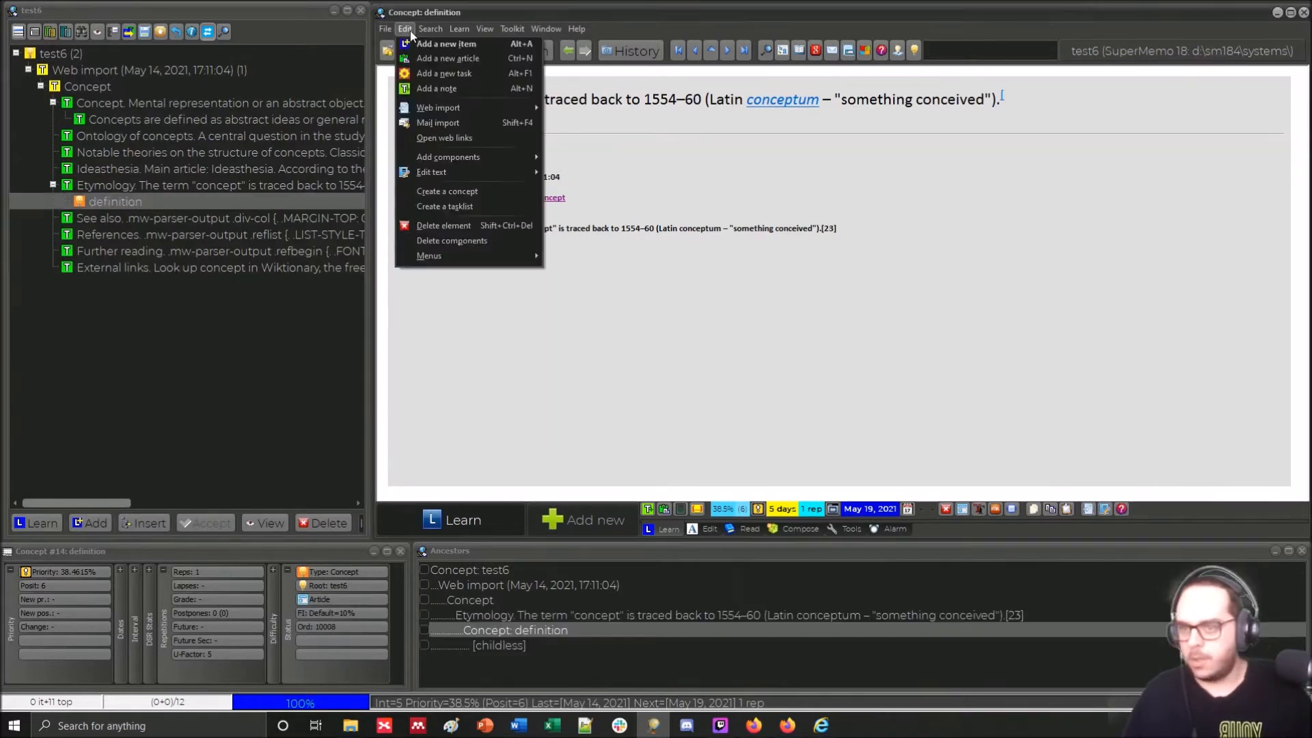
{"action": "mouse_move", "coordinate": [427, 31]}
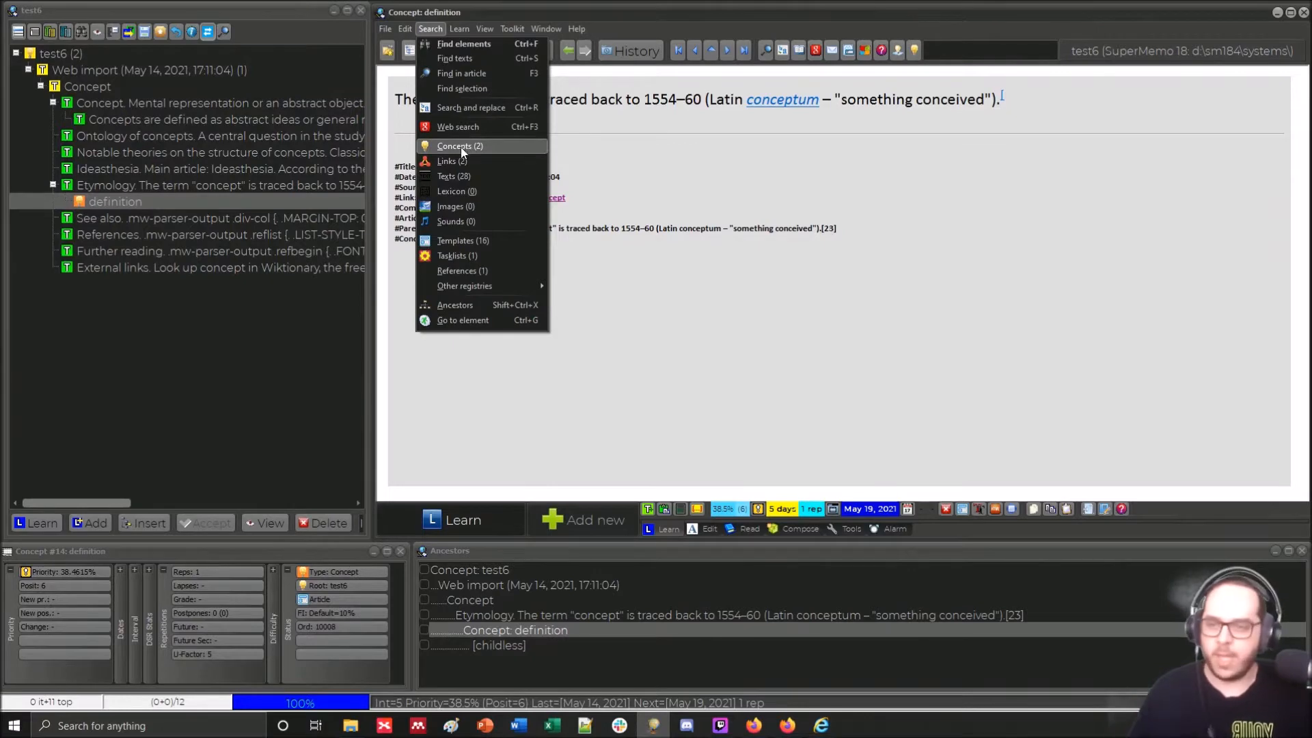
{"action": "left_click", "coordinate": [461, 146]}
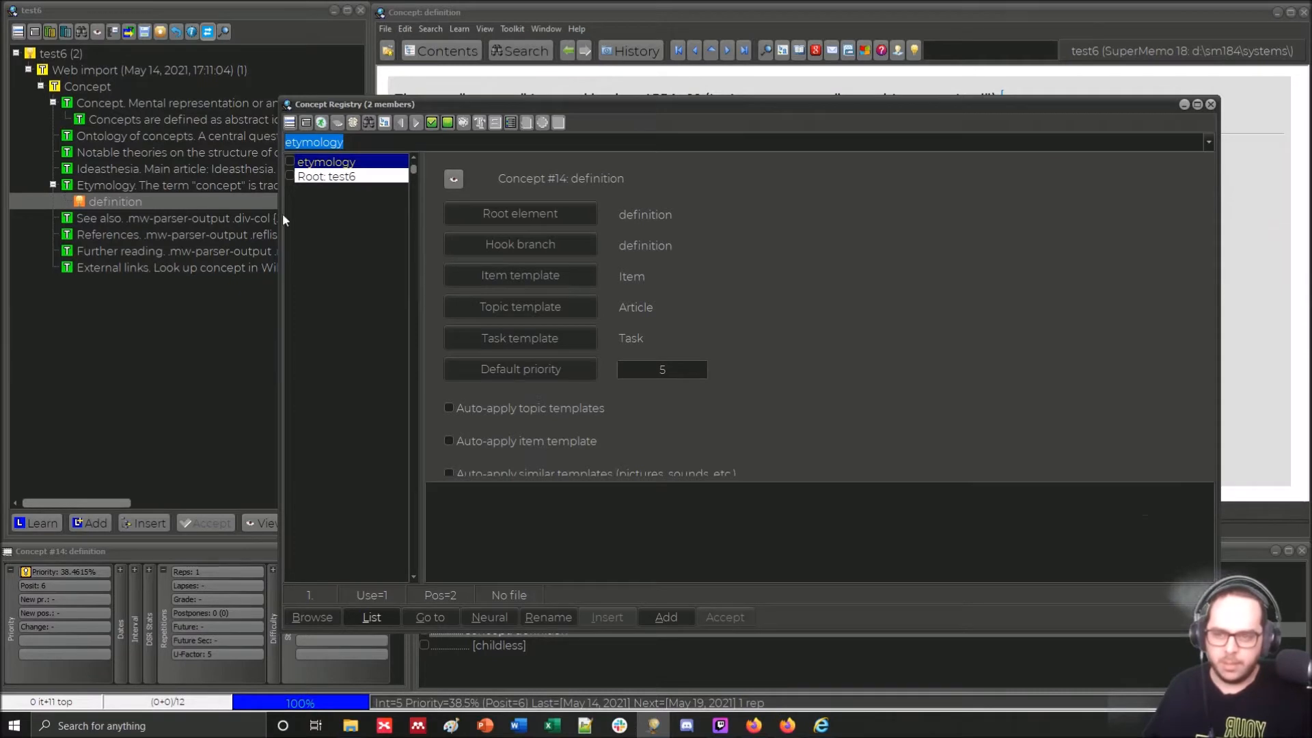
{"action": "left_click", "coordinate": [483, 207]}
{"action": "left_click", "coordinate": [110, 190]}
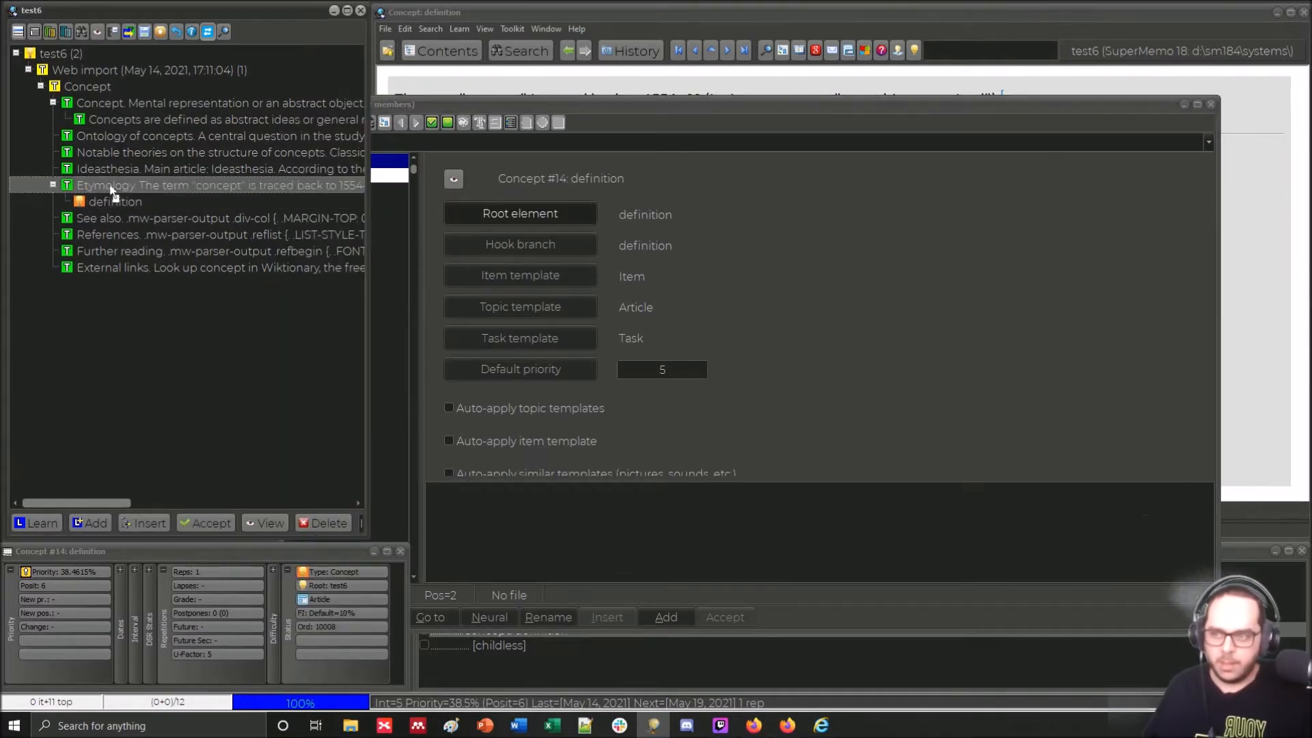
{"action": "double_click", "coordinate": [66, 185]}
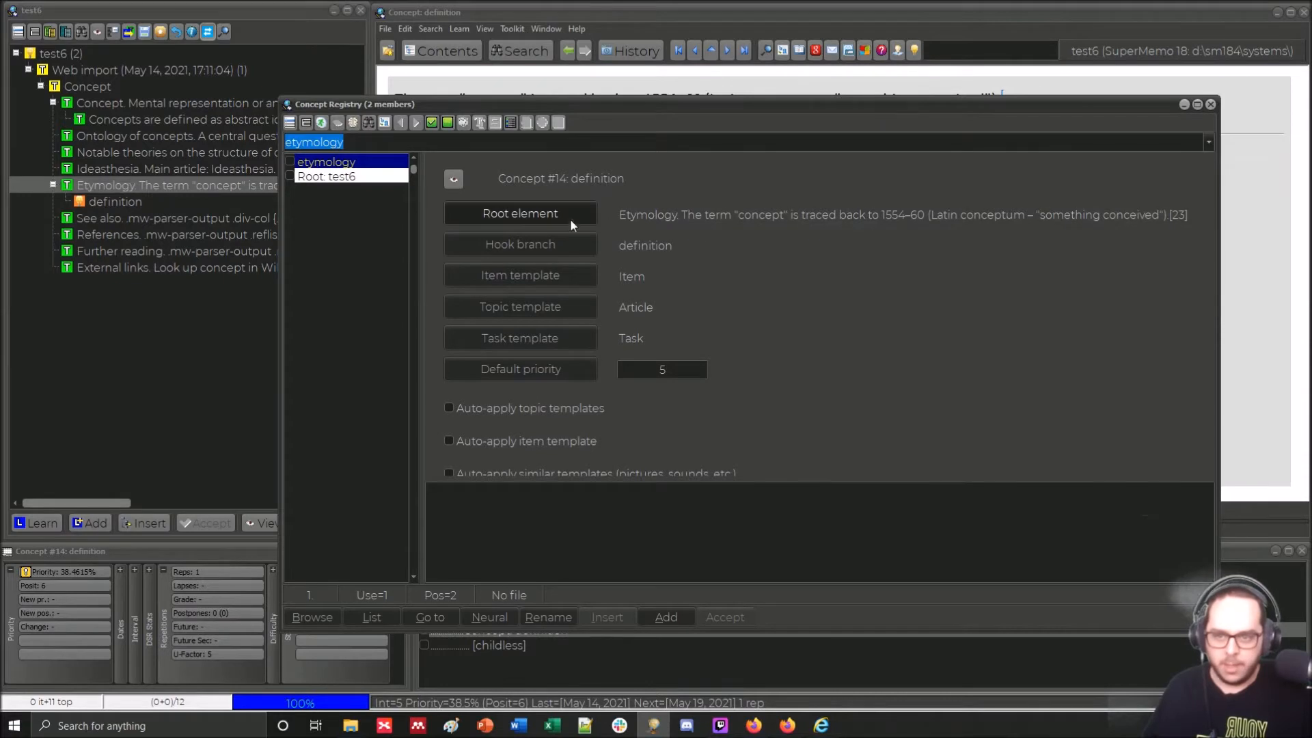
{"action": "left_click", "coordinate": [548, 217]}
{"action": "left_click", "coordinate": [119, 205]}
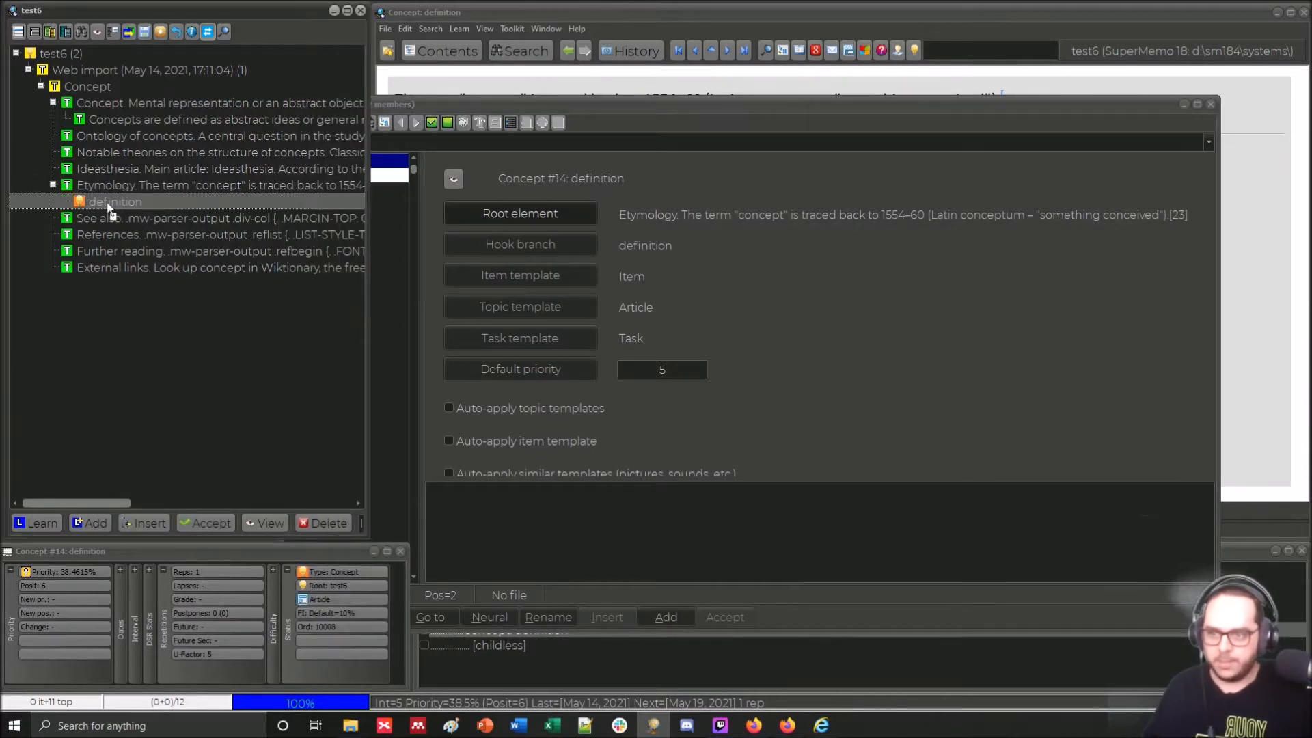
Name the concept beneath the Etymology section "etymology" and close the concept verification message
{"action": "type", "text": "etymology"}
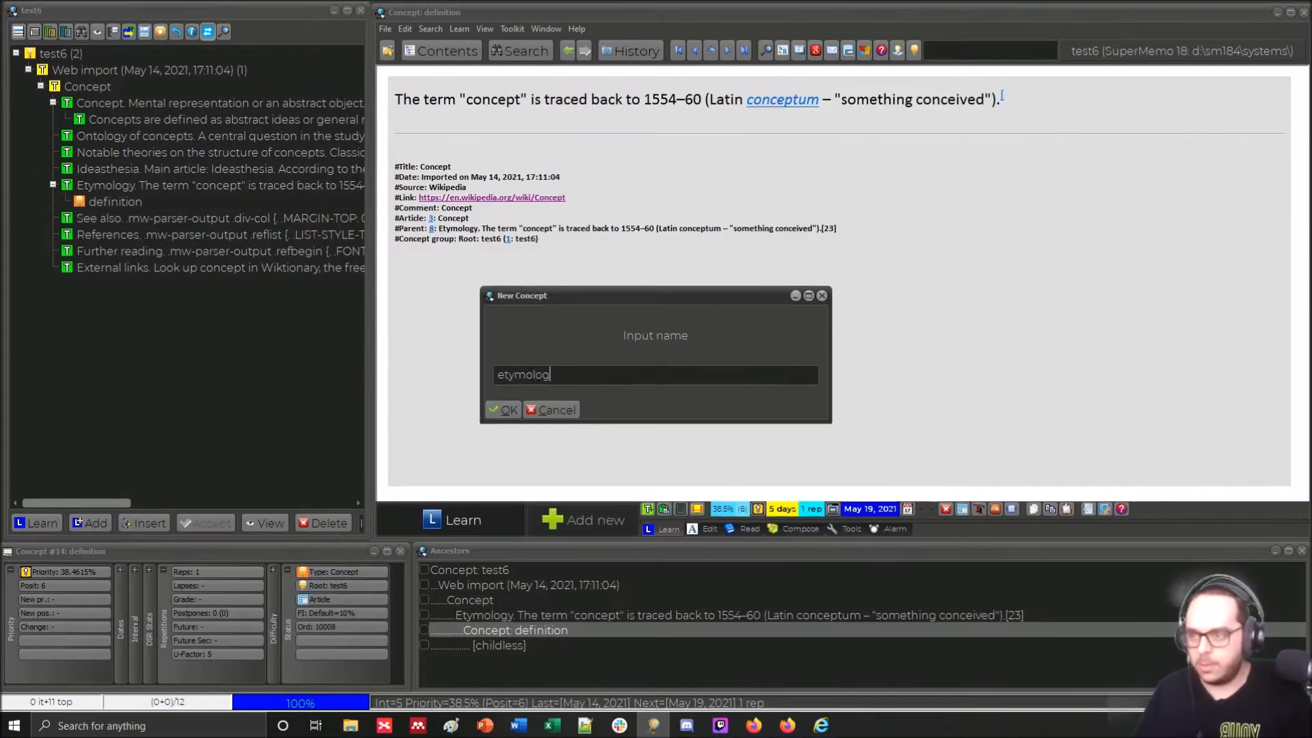
{"action": "key", "text": "Return"}
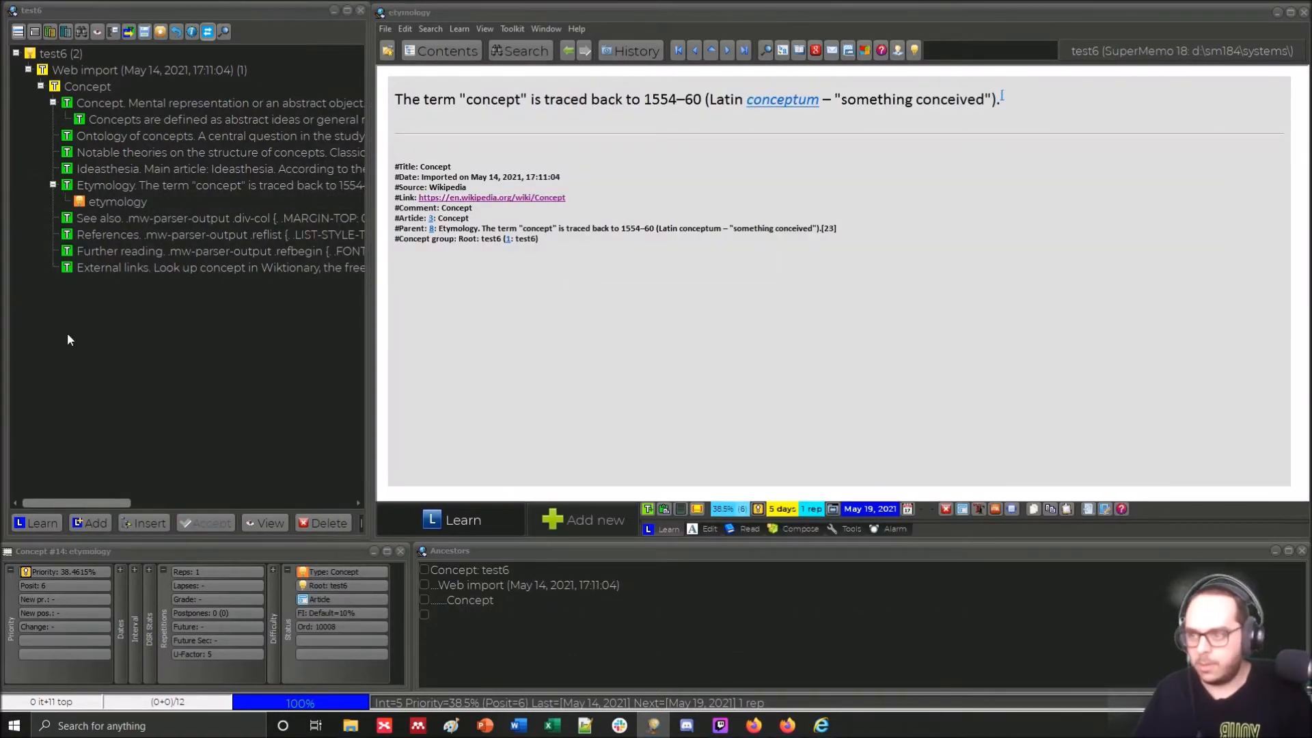
{"action": "left_click", "coordinate": [93, 191]}
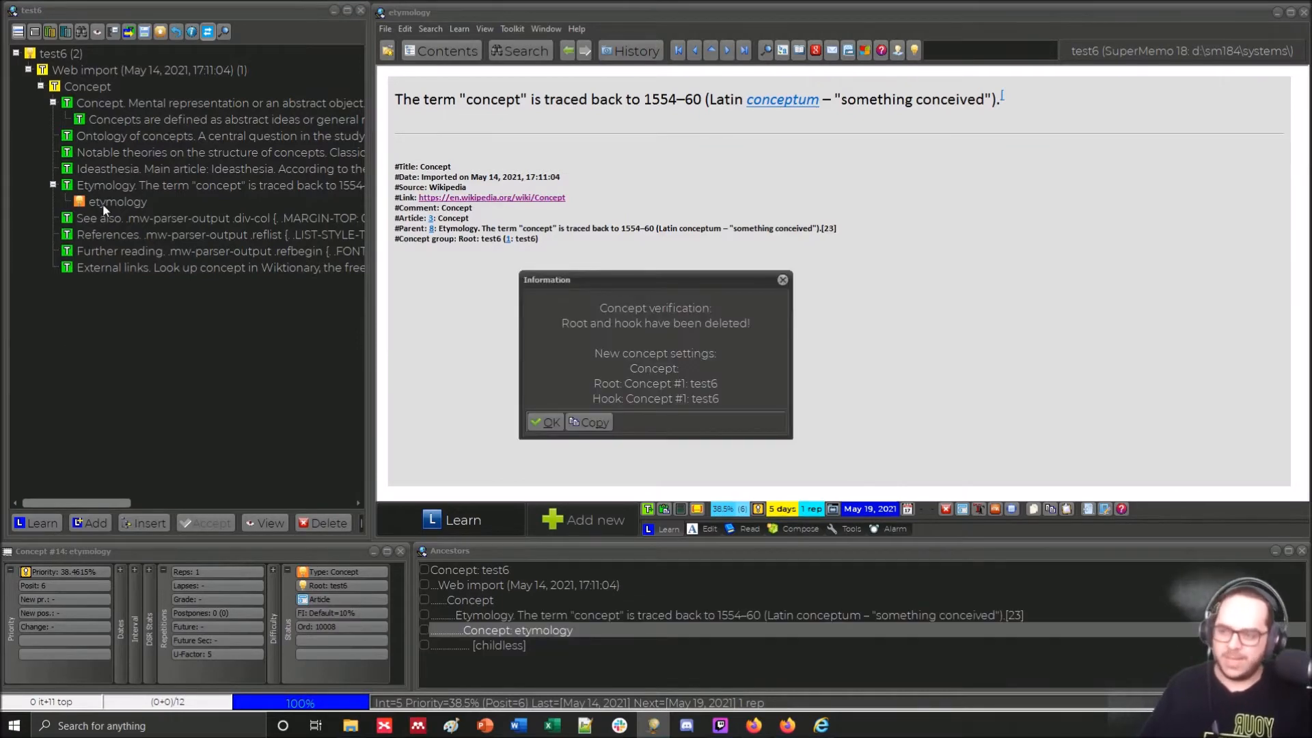
{"action": "left_click", "coordinate": [782, 280]}
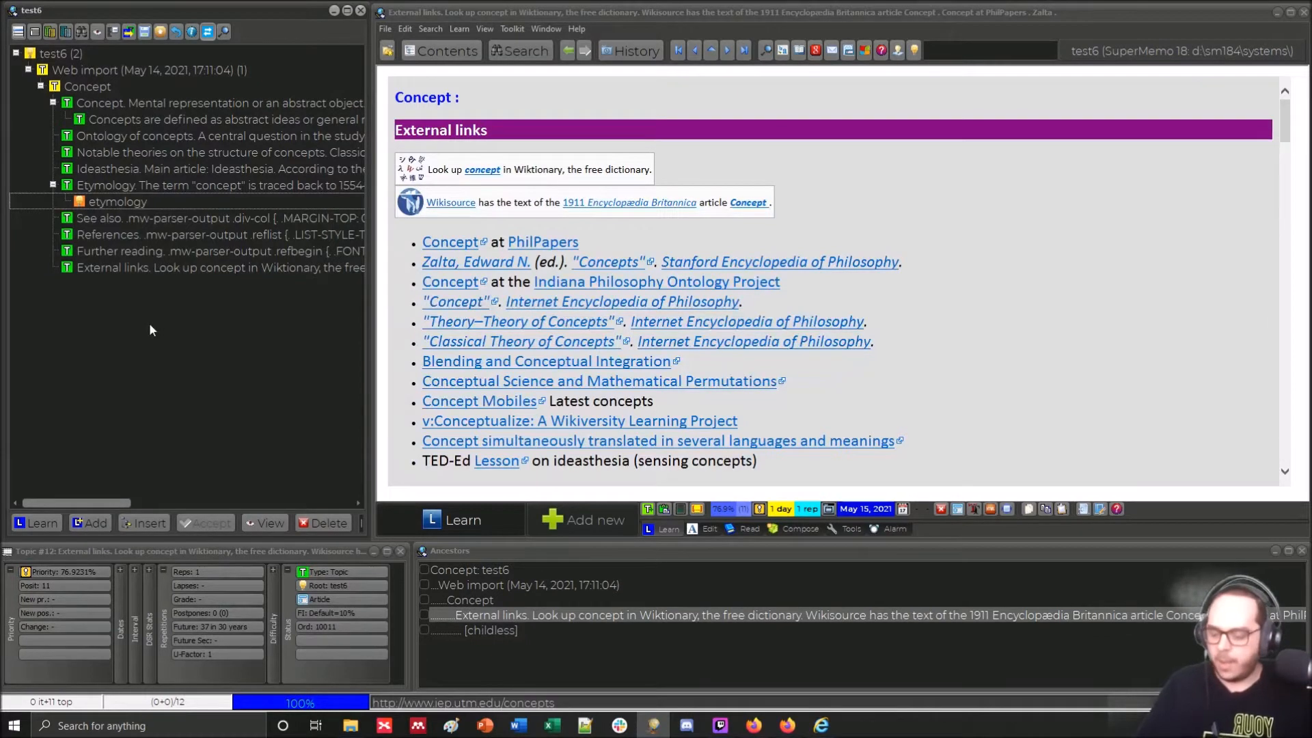
Check the etymology concept's root element and hook branch in the concept registry, and dismiss the concept from learning
{"action": "key", "text": "ctrl+k"}
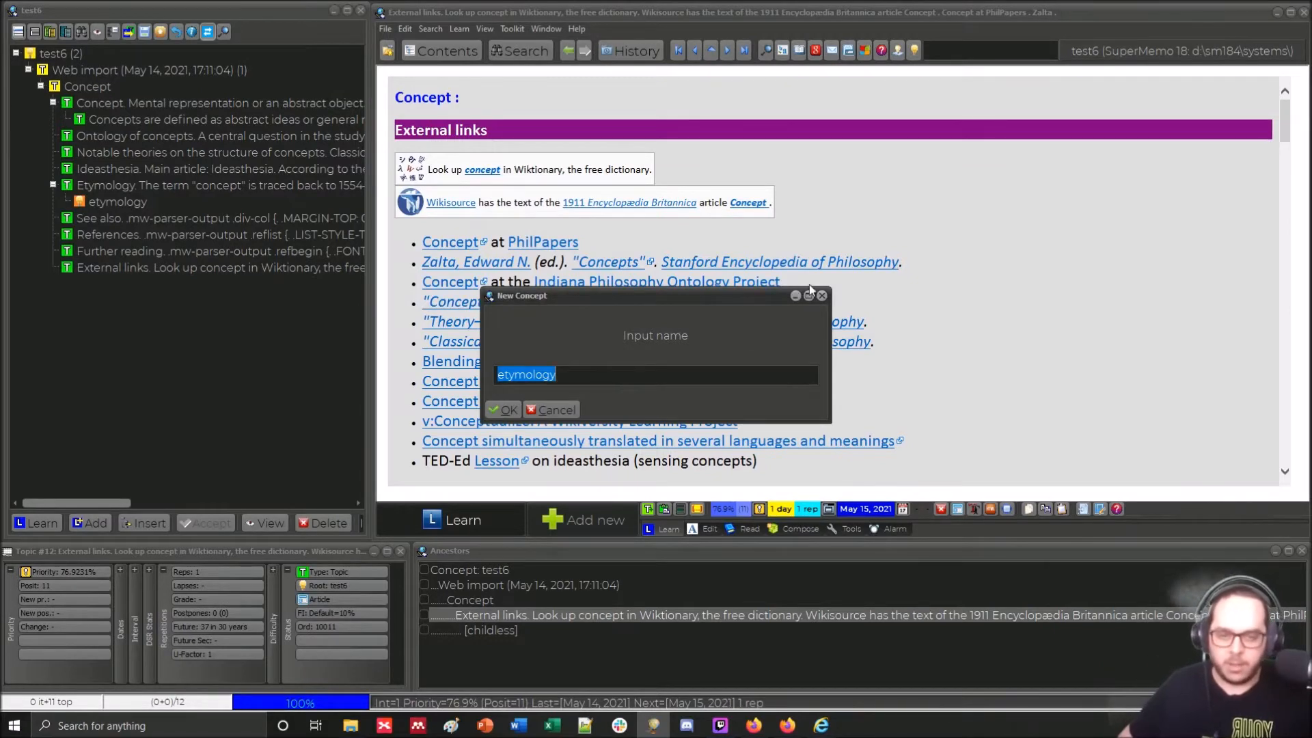
{"action": "left_click", "coordinate": [77, 203]}
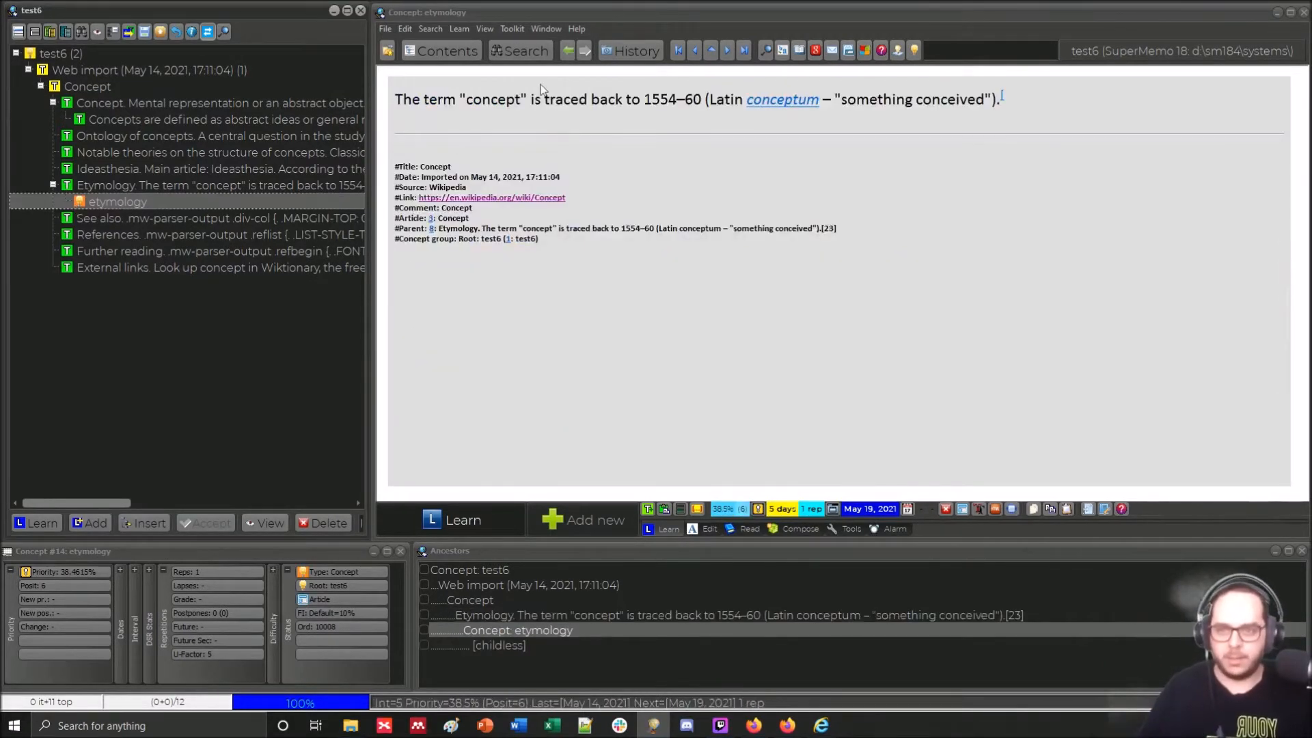
{"action": "key", "text": "ctrl+k"}
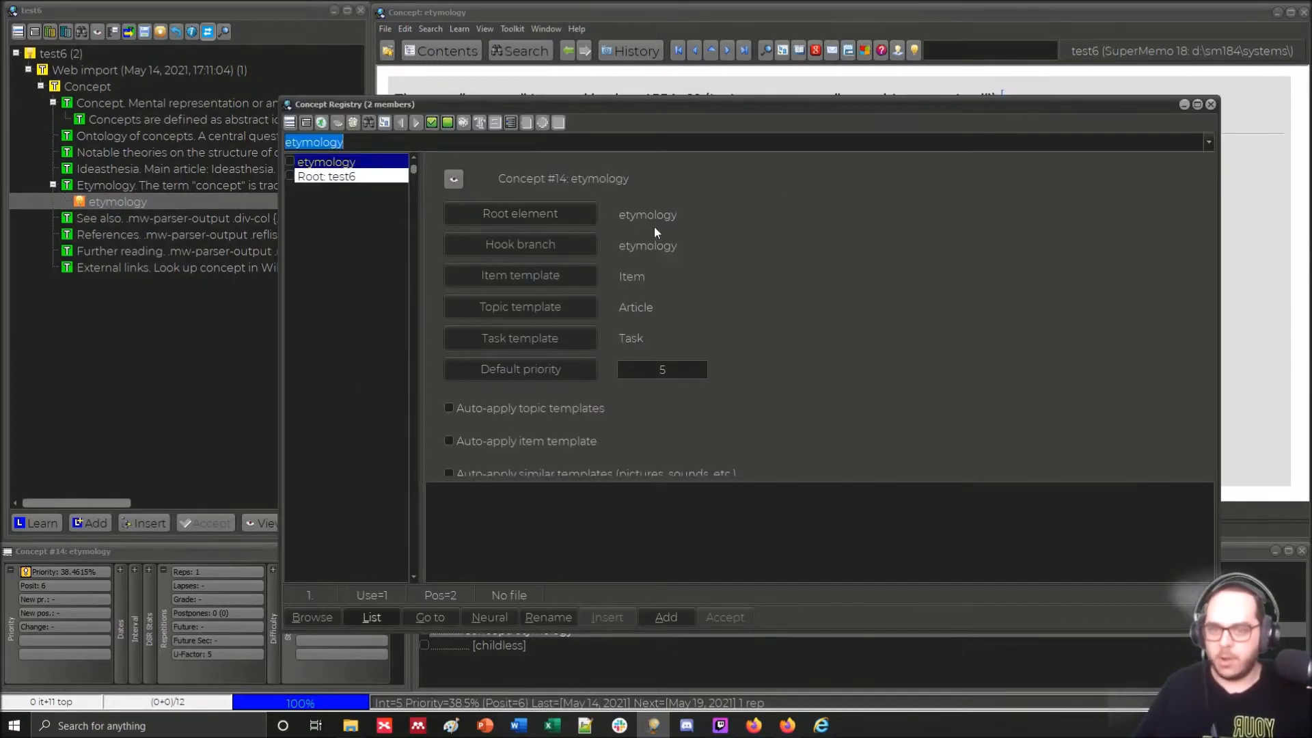
{"action": "left_click", "coordinate": [1210, 104]}
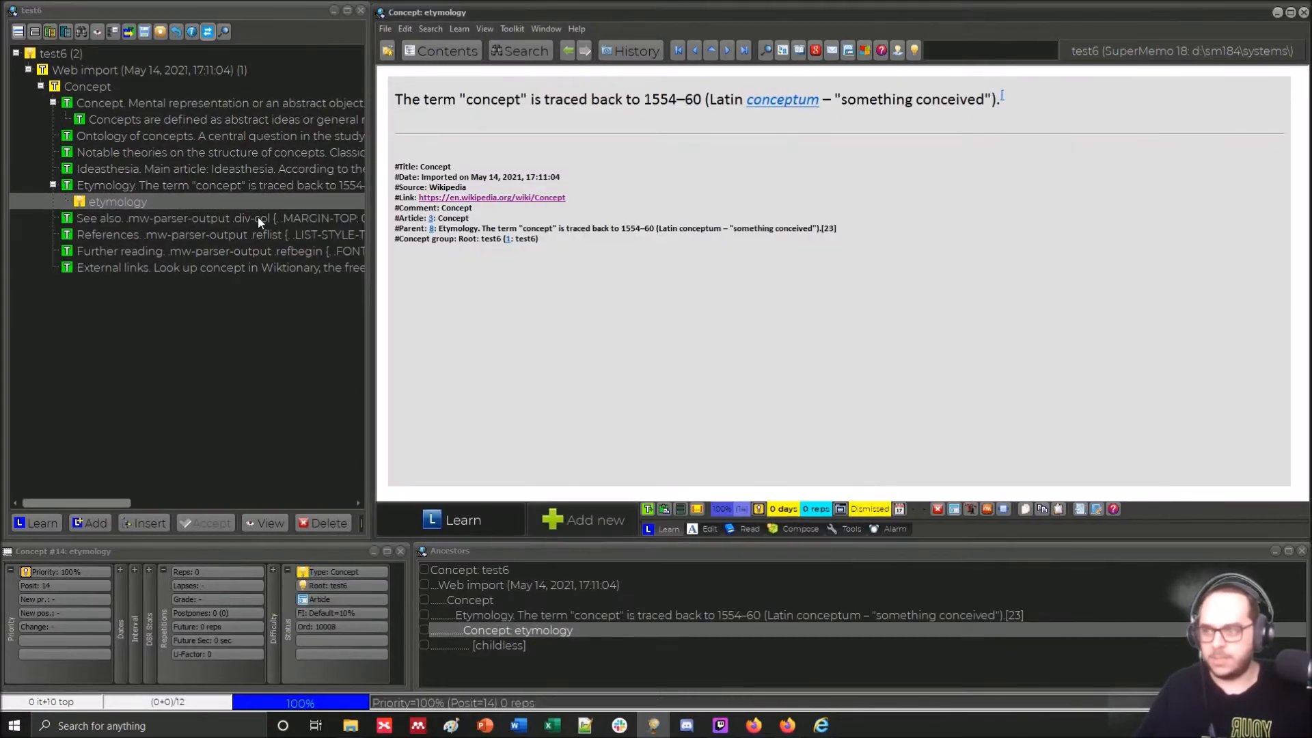
Move the etymology concept directly under the Web import branch and extract its sentence as a child topic
{"action": "left_click", "coordinate": [135, 186]}
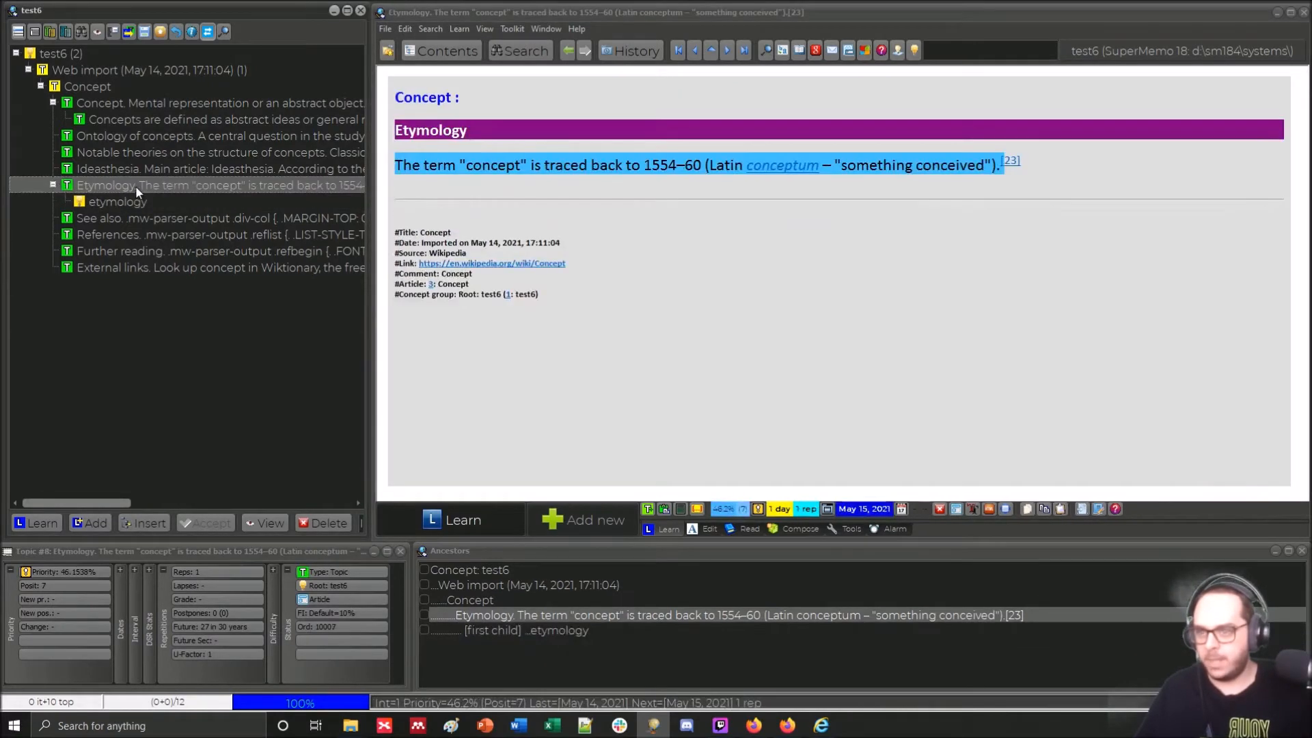
{"action": "left_click", "coordinate": [112, 174]}
{"action": "left_click", "coordinate": [114, 179]}
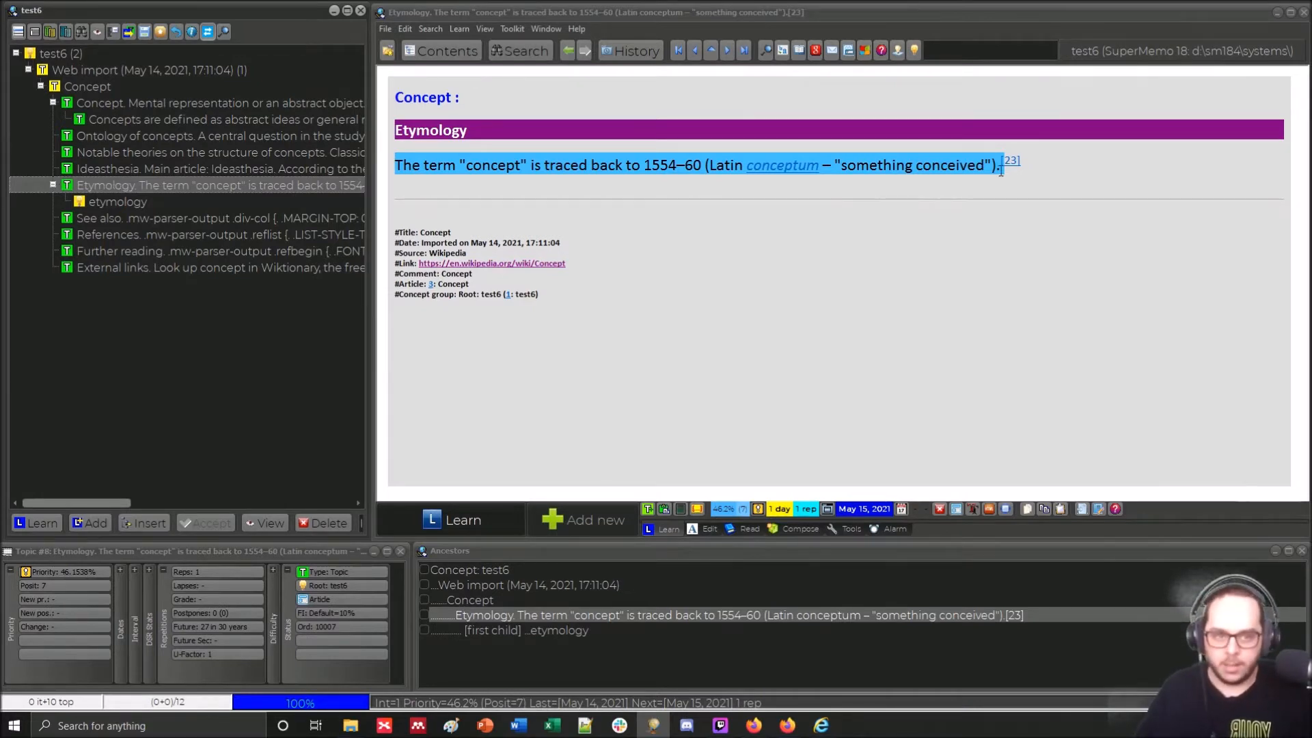
{"action": "mouse_move", "coordinate": [1003, 169]}
{"action": "left_mouse_down"}
{"action": "mouse_move", "coordinate": [435, 151]}
{"action": "mouse_move", "coordinate": [588, 165]}
{"action": "mouse_move", "coordinate": [997, 166]}
{"action": "left_mouse_up"}
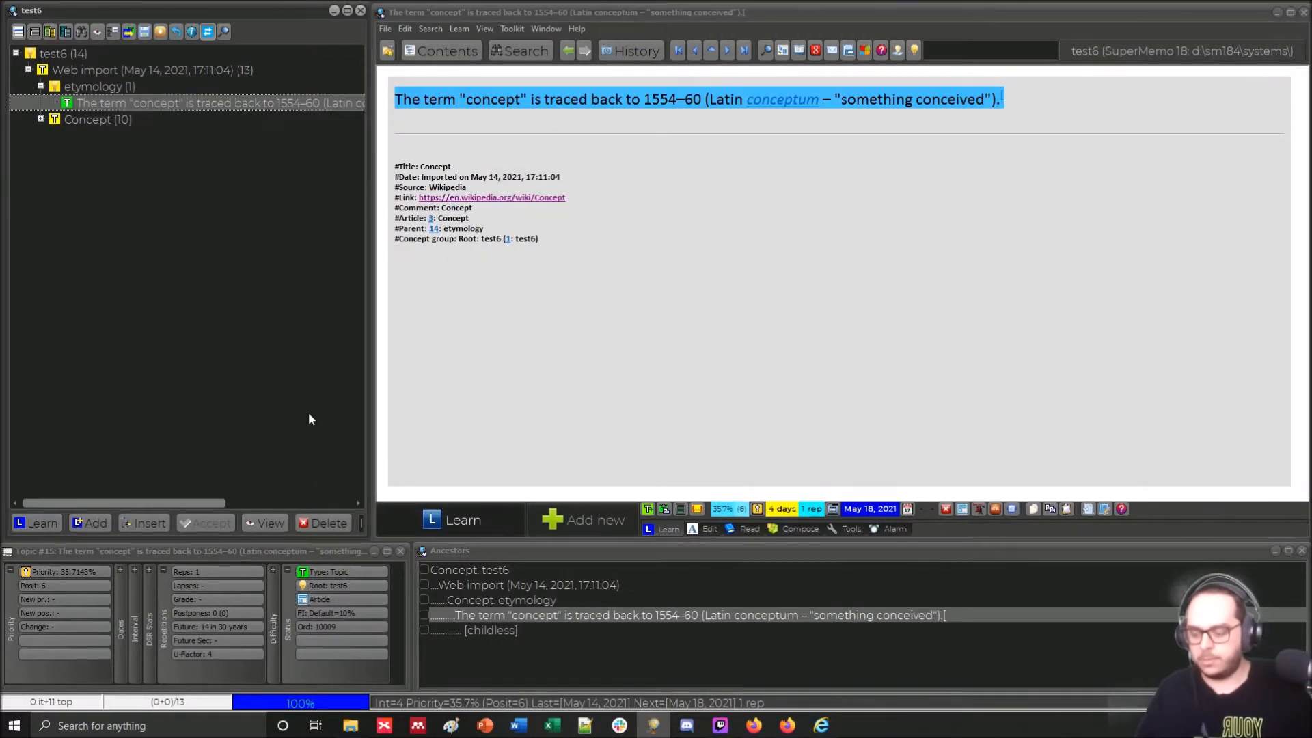
Assign the extracted sentence topic to the etymology concept group and acknowledge the warning
{"action": "key", "text": "ctrl+shift+p"}
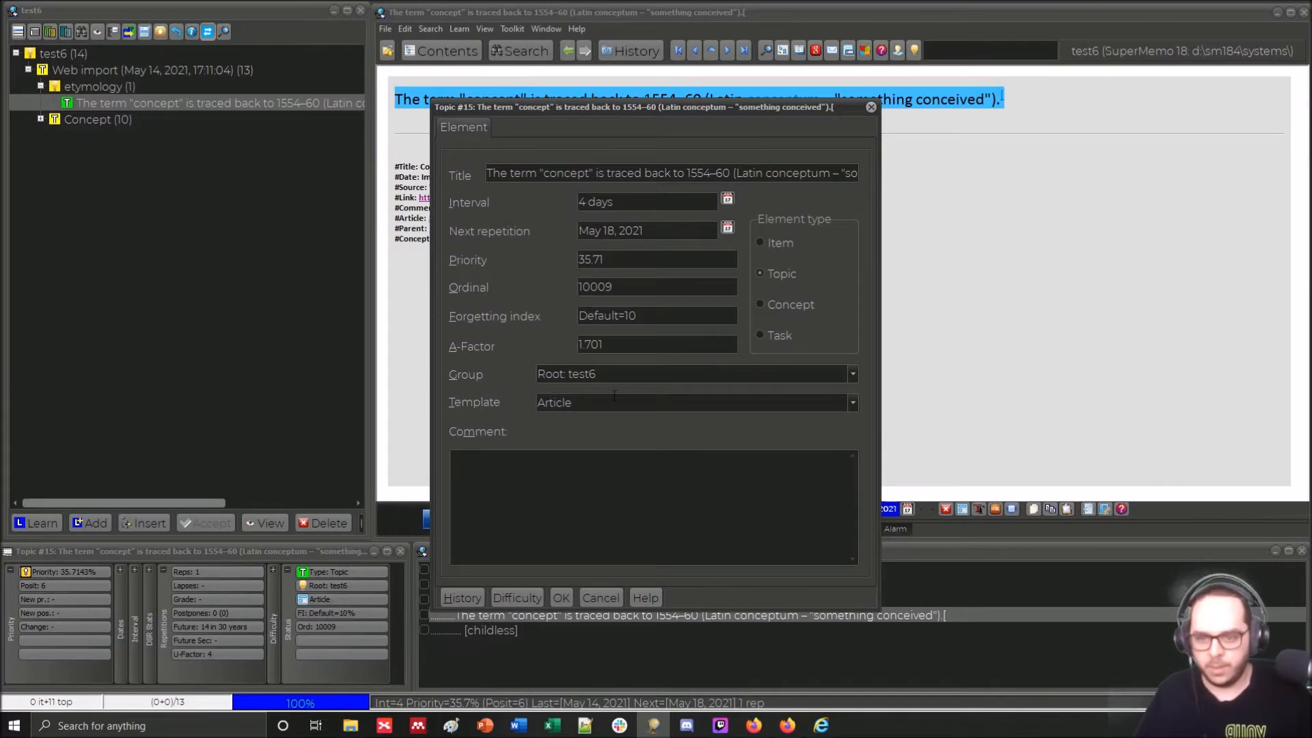
{"action": "left_click", "coordinate": [621, 376]}
{"action": "left_click", "coordinate": [602, 393]}
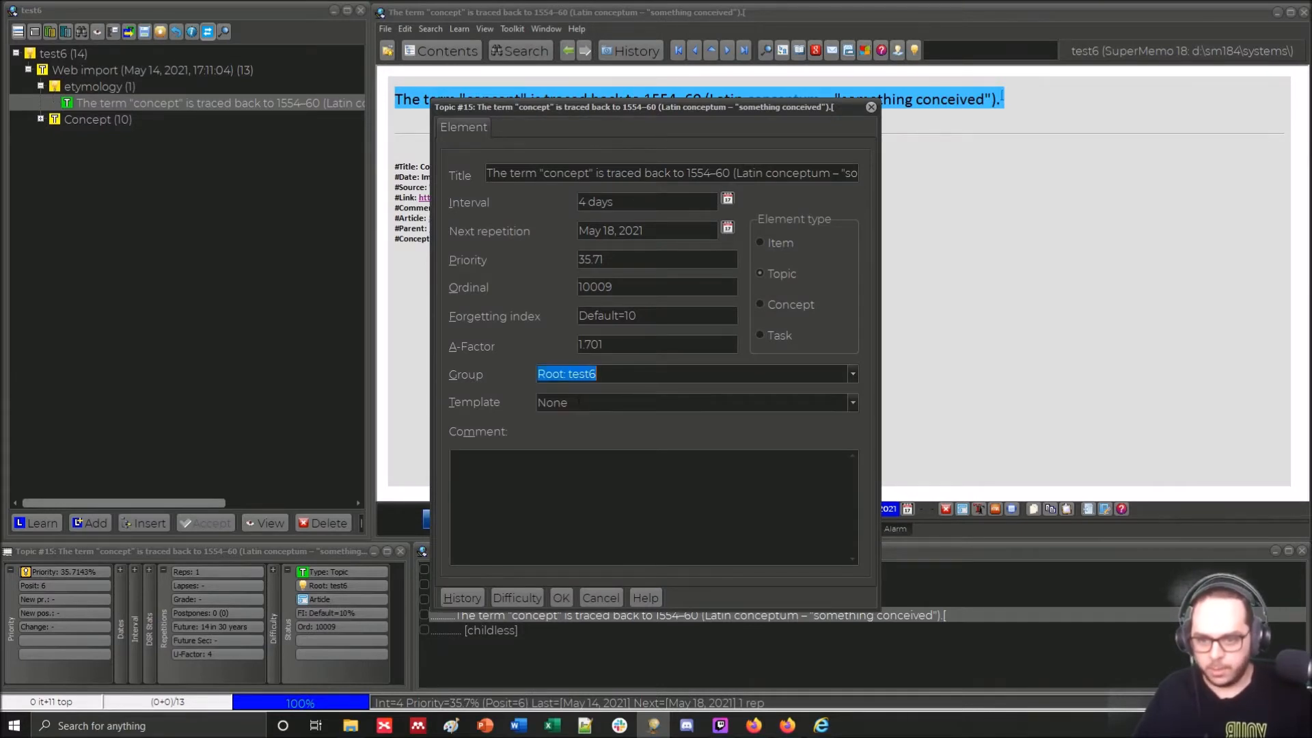
{"action": "left_click", "coordinate": [567, 599]}
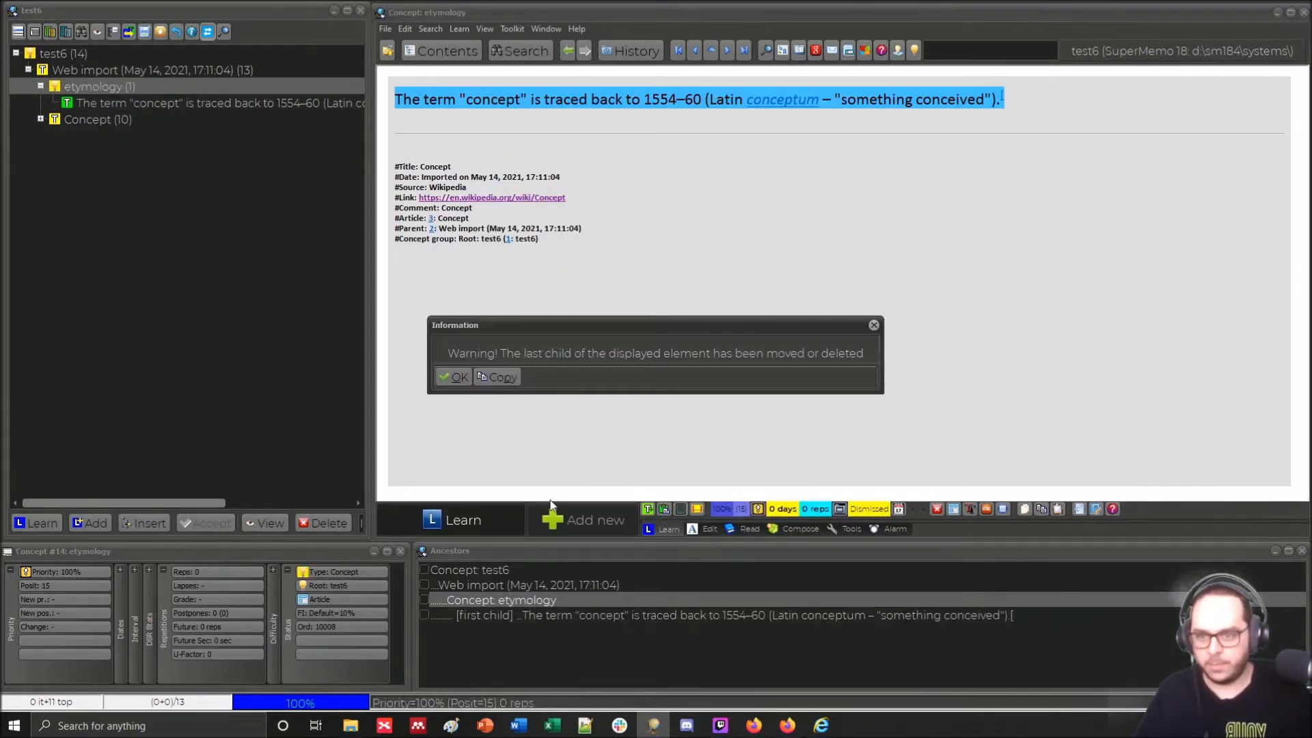
{"action": "left_click", "coordinate": [456, 376]}
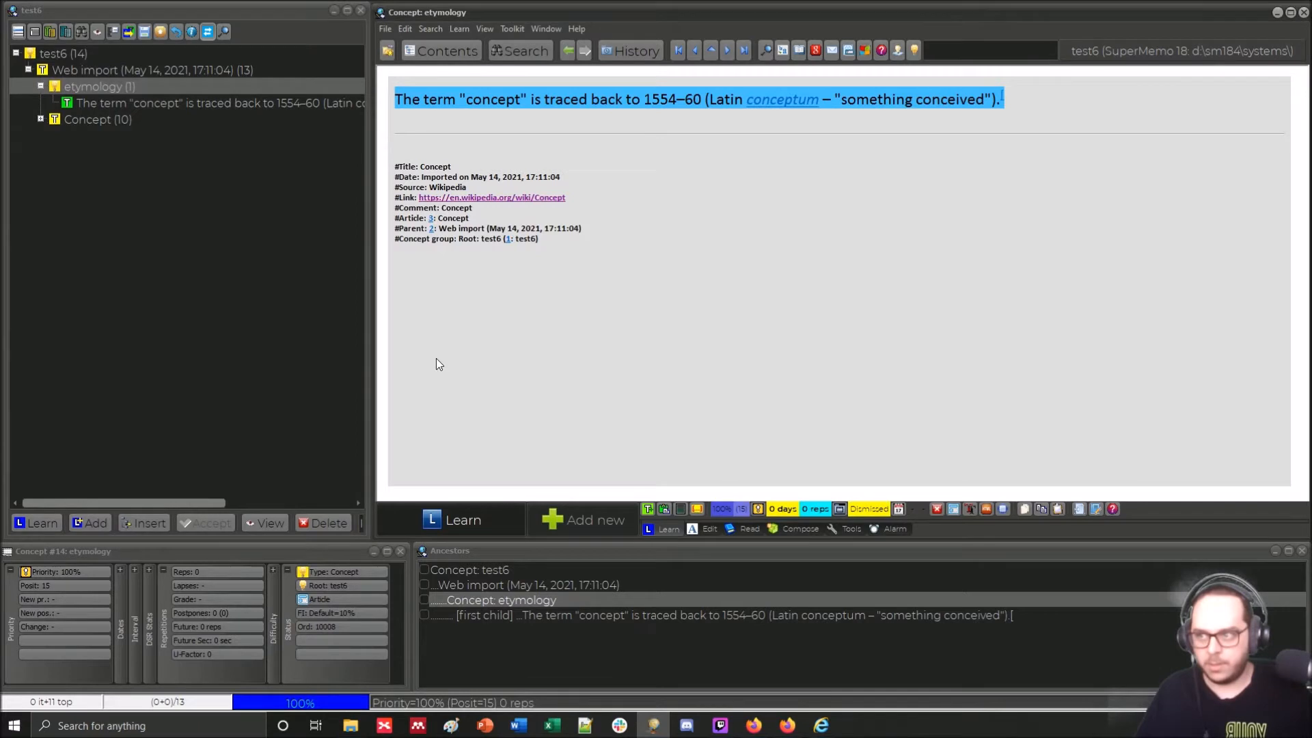
Strip the highlight and link formatting from the extracted sentence under the etymology concept
{"action": "left_click", "coordinate": [103, 105]}
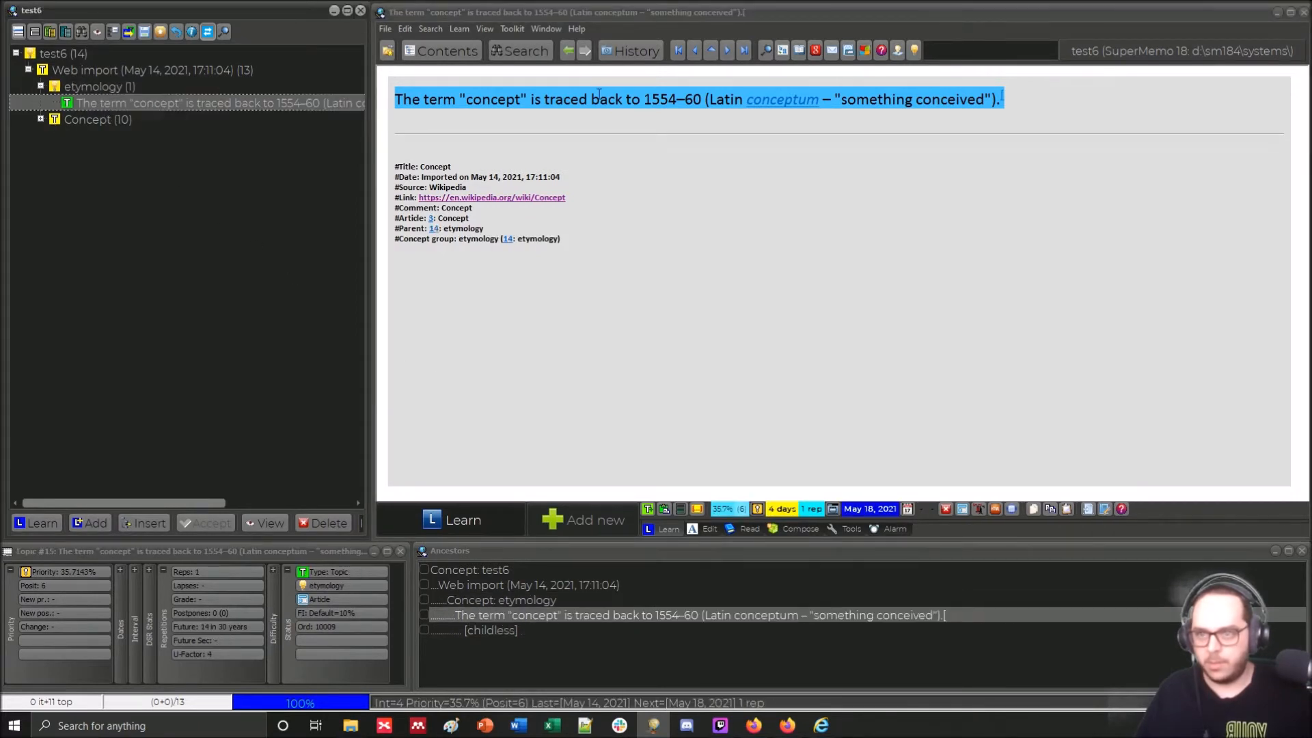
{"action": "left_click", "coordinate": [630, 96]}
{"action": "key", "text": "ctrl+shift+F12"}
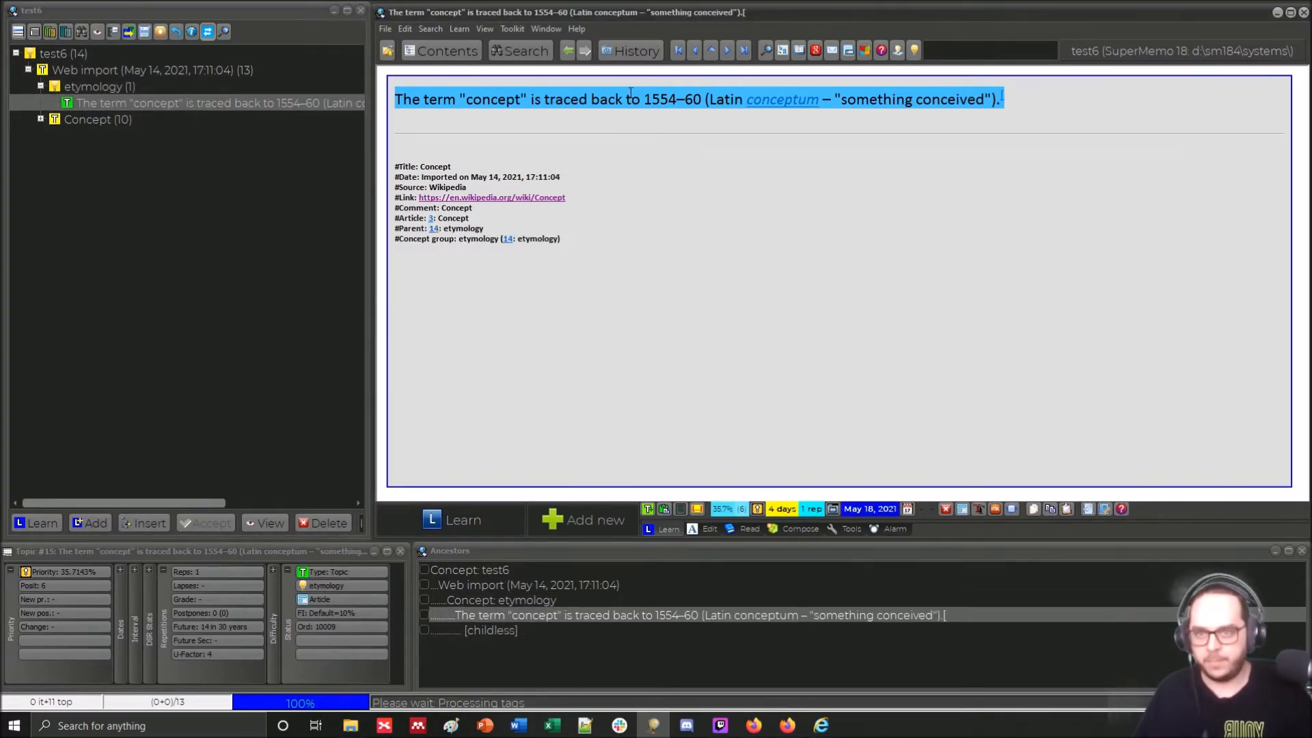
Create a cloze item from the word "concept" in the extracted etymology sentence and open the new item
{"action": "left_click_drag", "start_coordinate": [521, 96], "coordinate": [468, 91]}
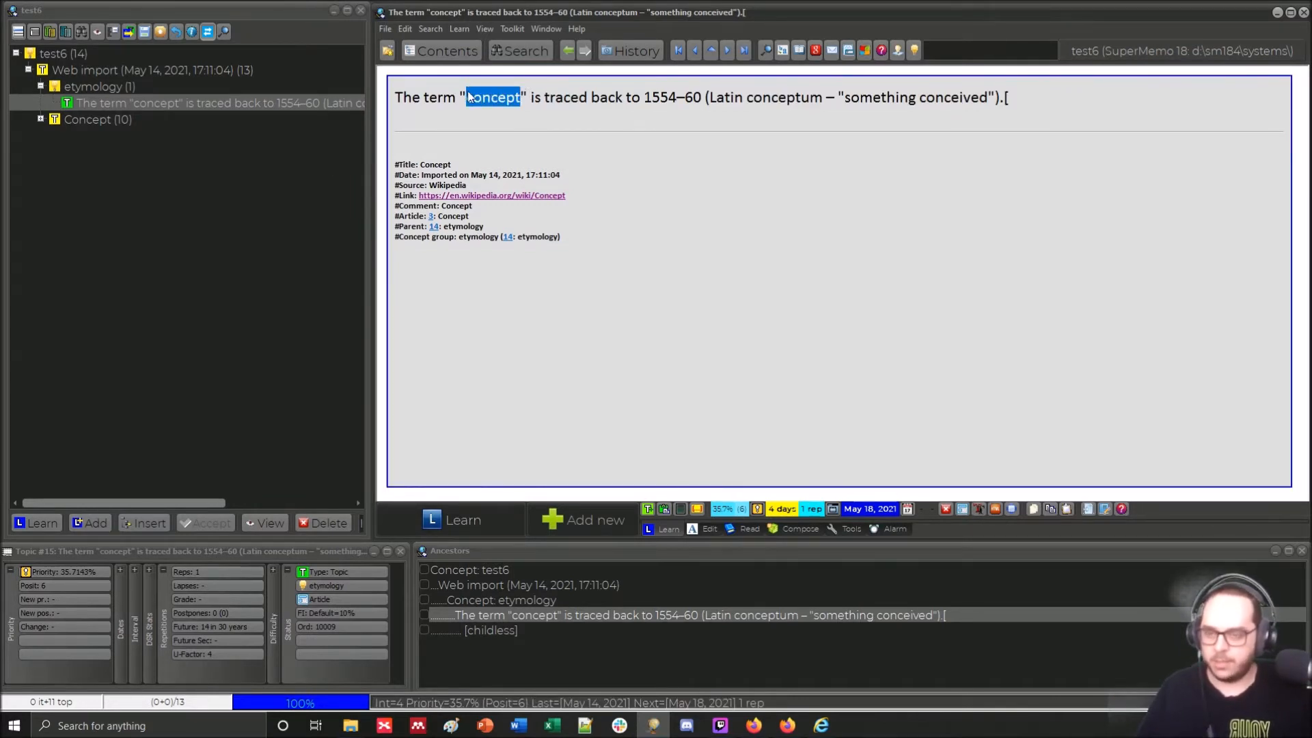
{"action": "key", "text": "alt+z"}
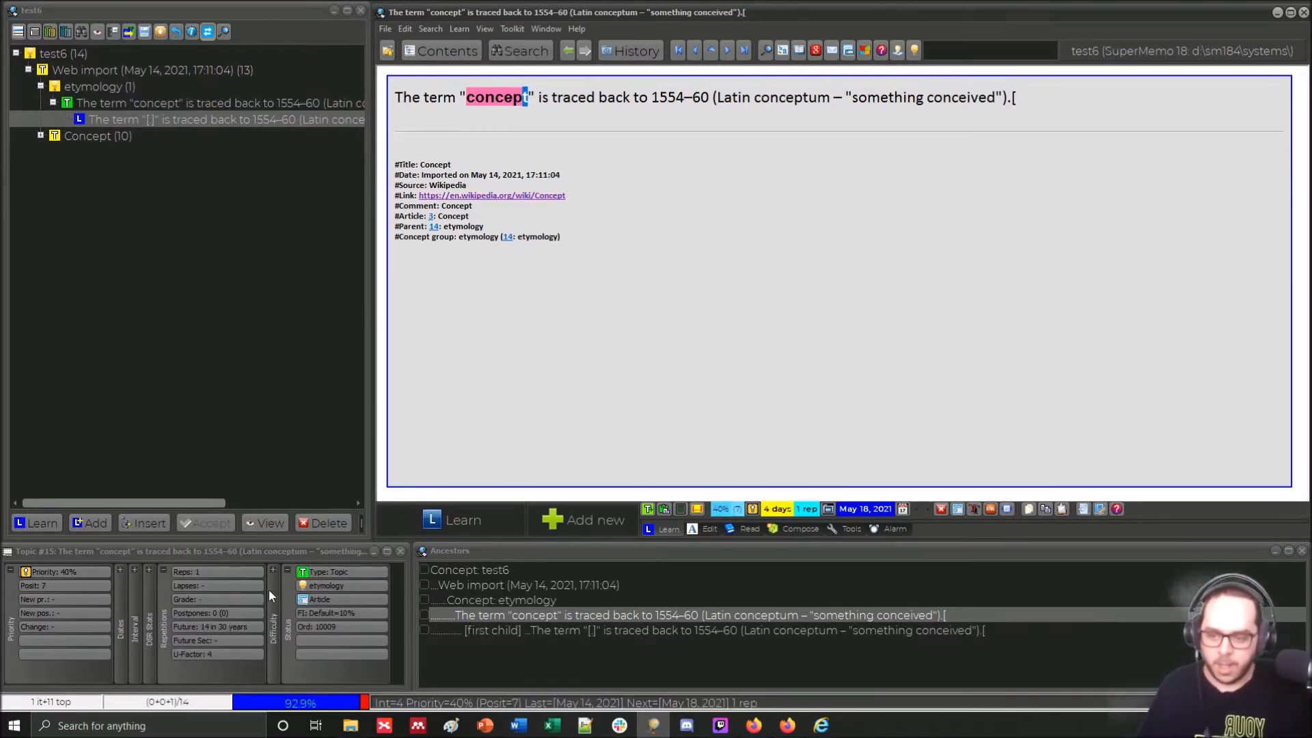
{"action": "key", "text": "alt+Left"}
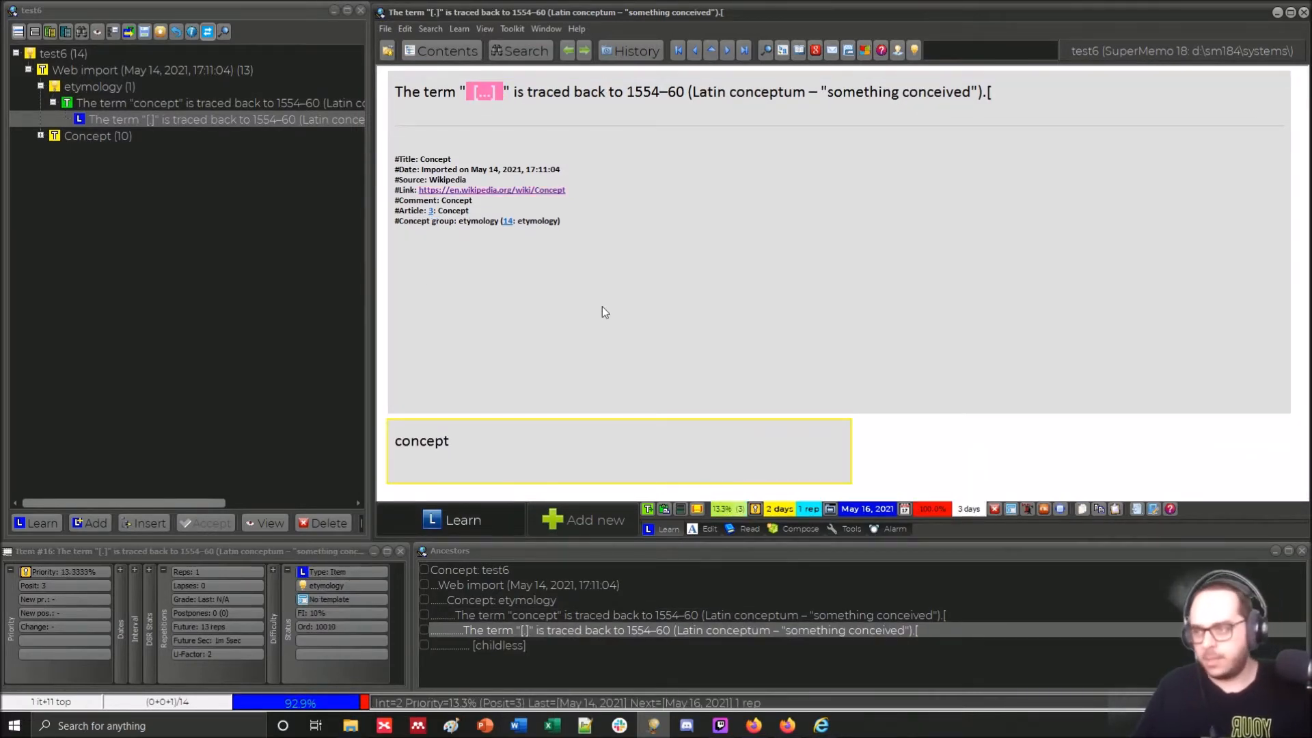
Open the "Concepts are defined as" extract in the Concept branch and add a folder named "definition" under the test6 root
{"action": "left_click", "coordinate": [39, 134]}
{"action": "left_click", "coordinate": [101, 171]}
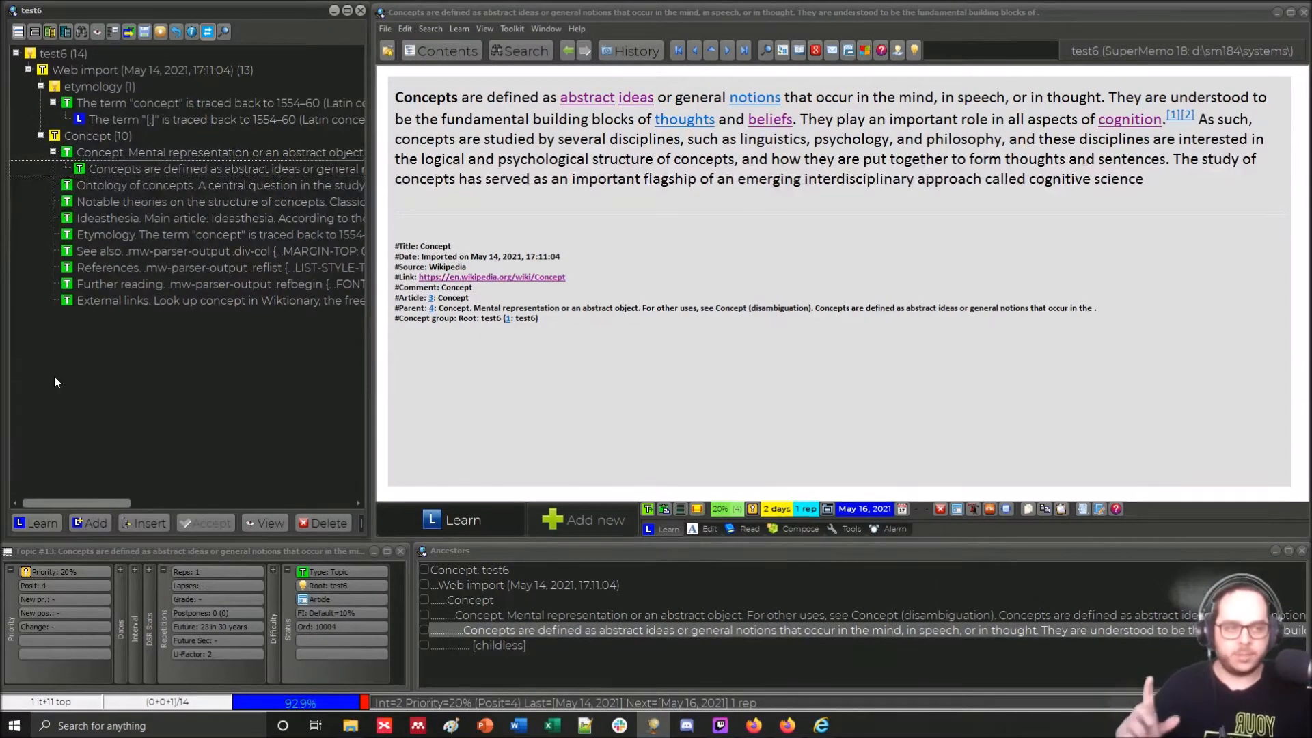
{"action": "right_click", "coordinate": [55, 351]}
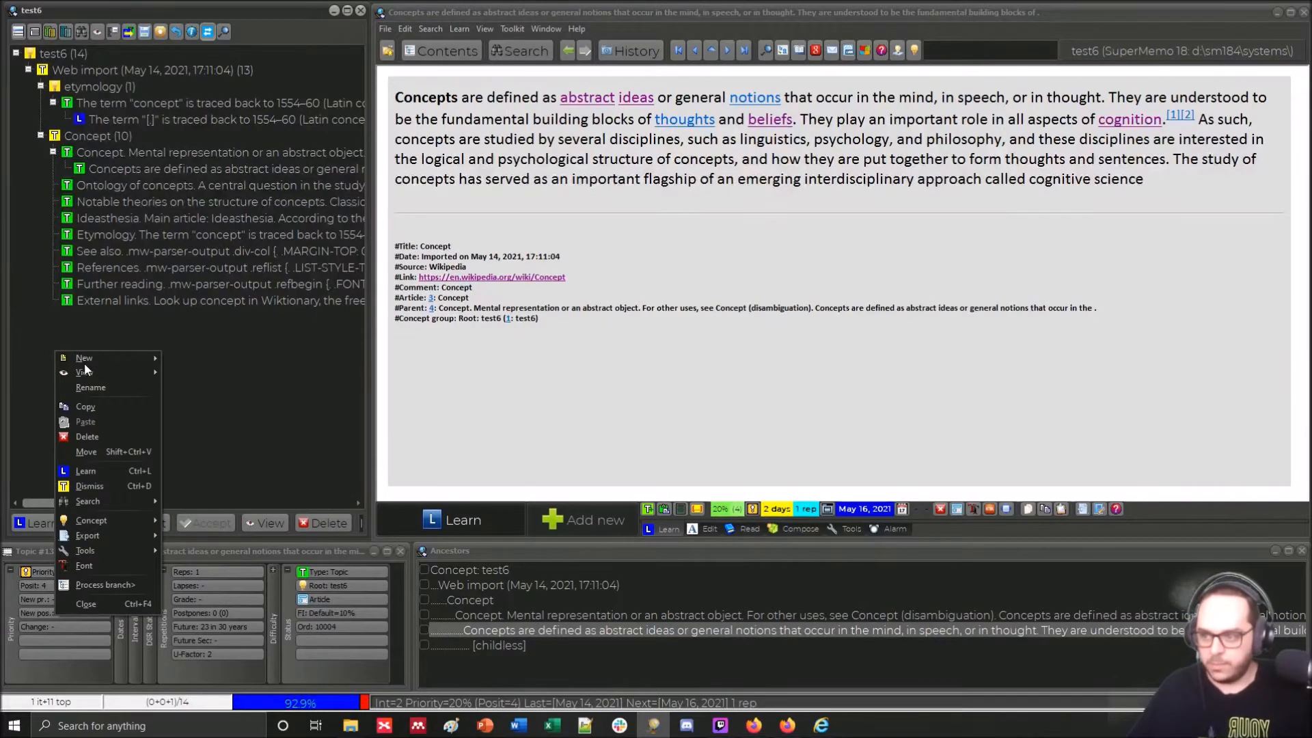
{"action": "mouse_move", "coordinate": [84, 361]}
{"action": "left_click", "coordinate": [194, 436]}
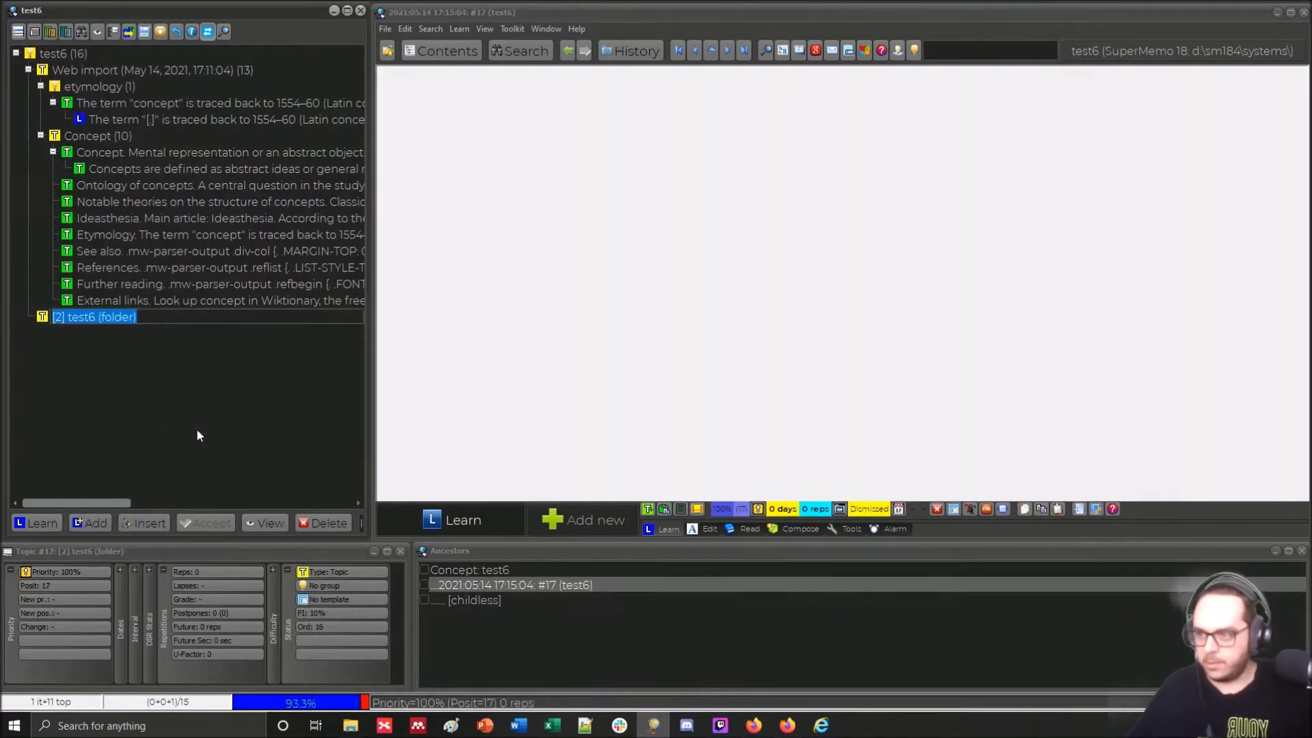
{"action": "type", "text": "definition"}
{"action": "key", "text": "Return"}
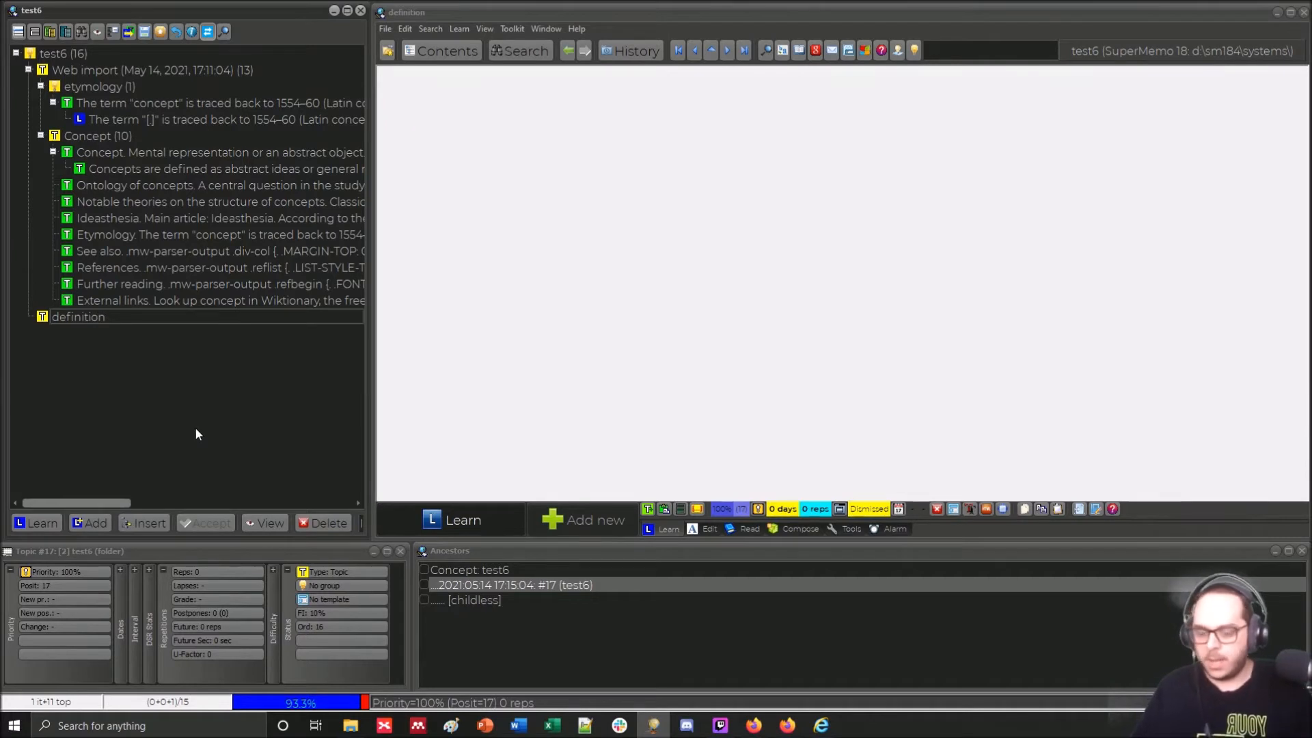
Turn the definition folder into a concept, keeping the suggested name
{"action": "right_click", "coordinate": [89, 319]}
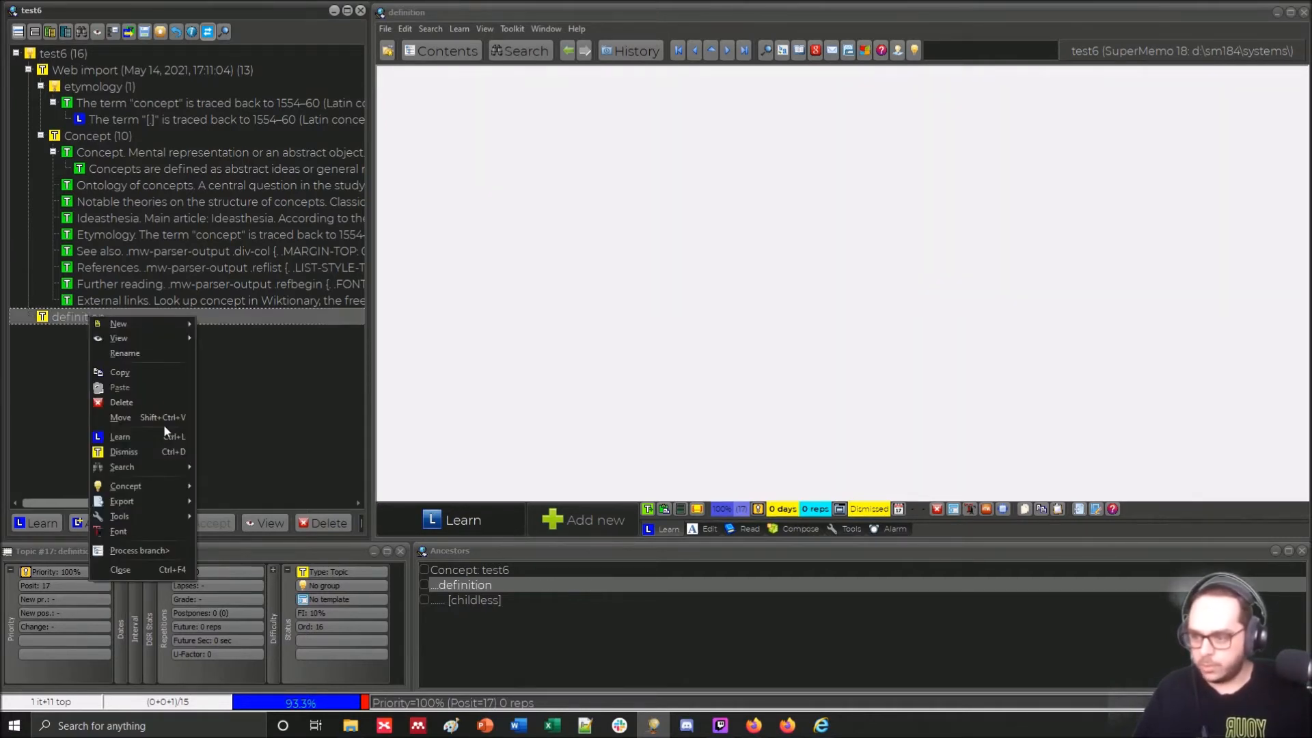
{"action": "mouse_move", "coordinate": [162, 484]}
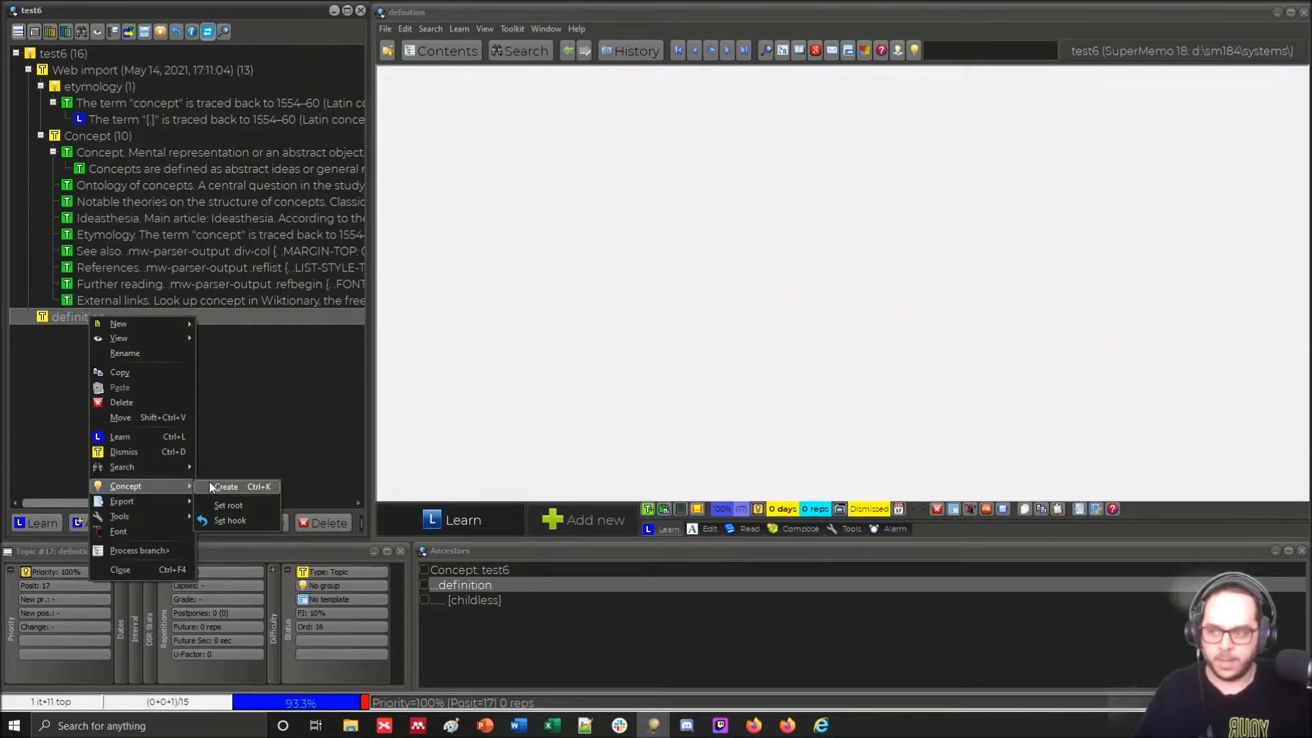
{"action": "left_click", "coordinate": [210, 483]}
{"action": "key", "text": "Return"}
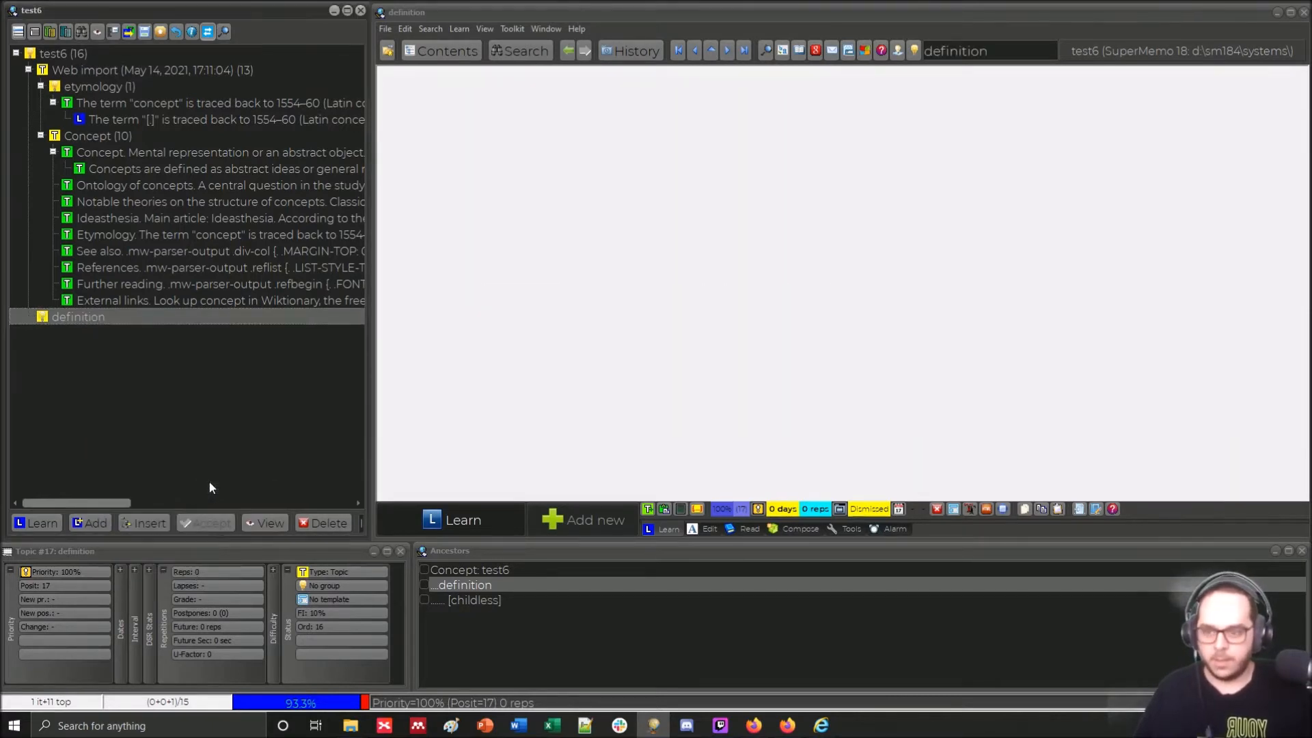
Check the root elements and hook branches of the definition and etymology concepts in the concept registry
{"action": "left_click", "coordinate": [404, 29]}
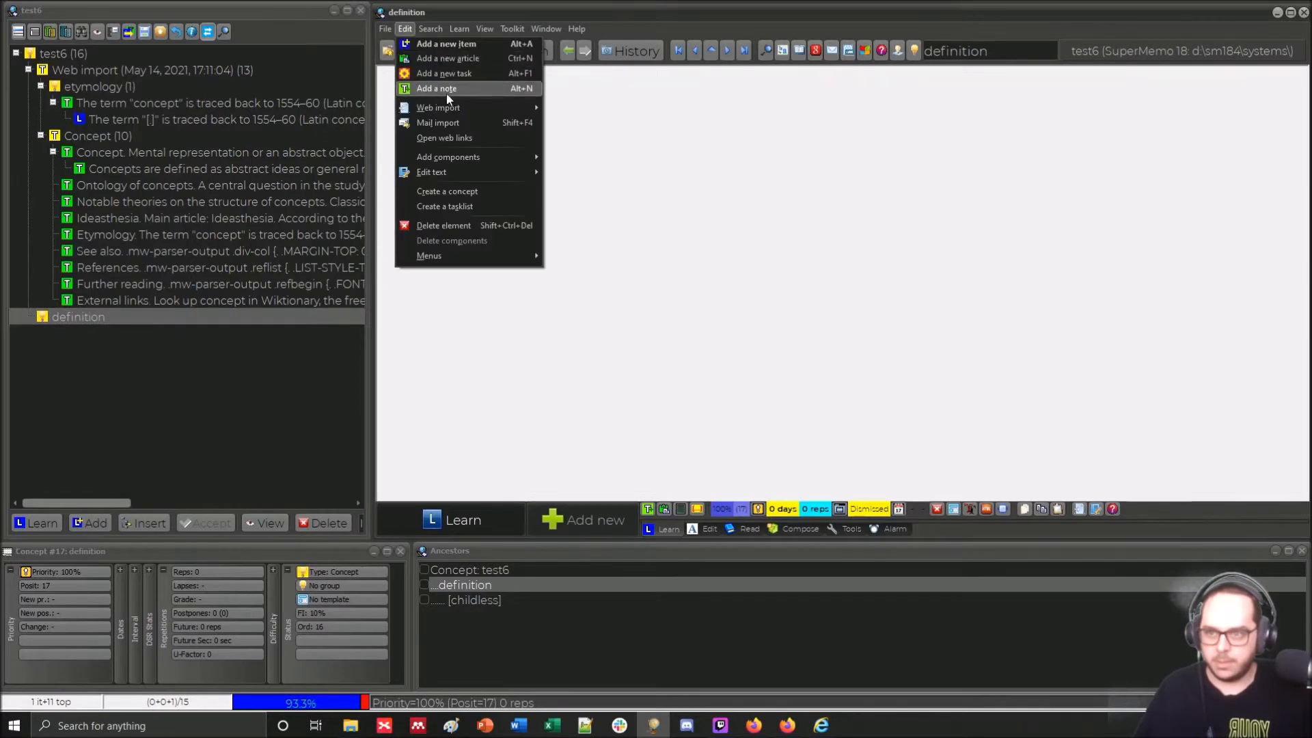
{"action": "left_click", "coordinate": [419, 27]}
{"action": "left_click", "coordinate": [420, 26]}
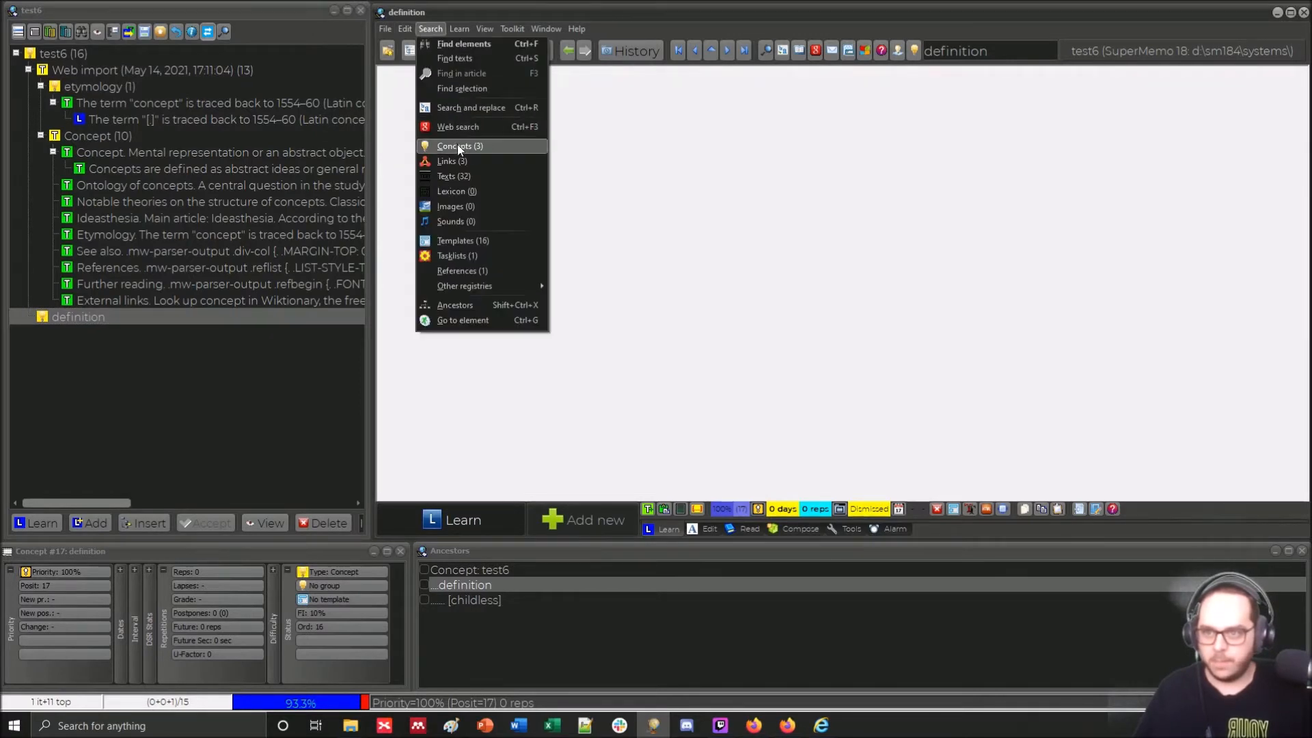
{"action": "left_click", "coordinate": [458, 144]}
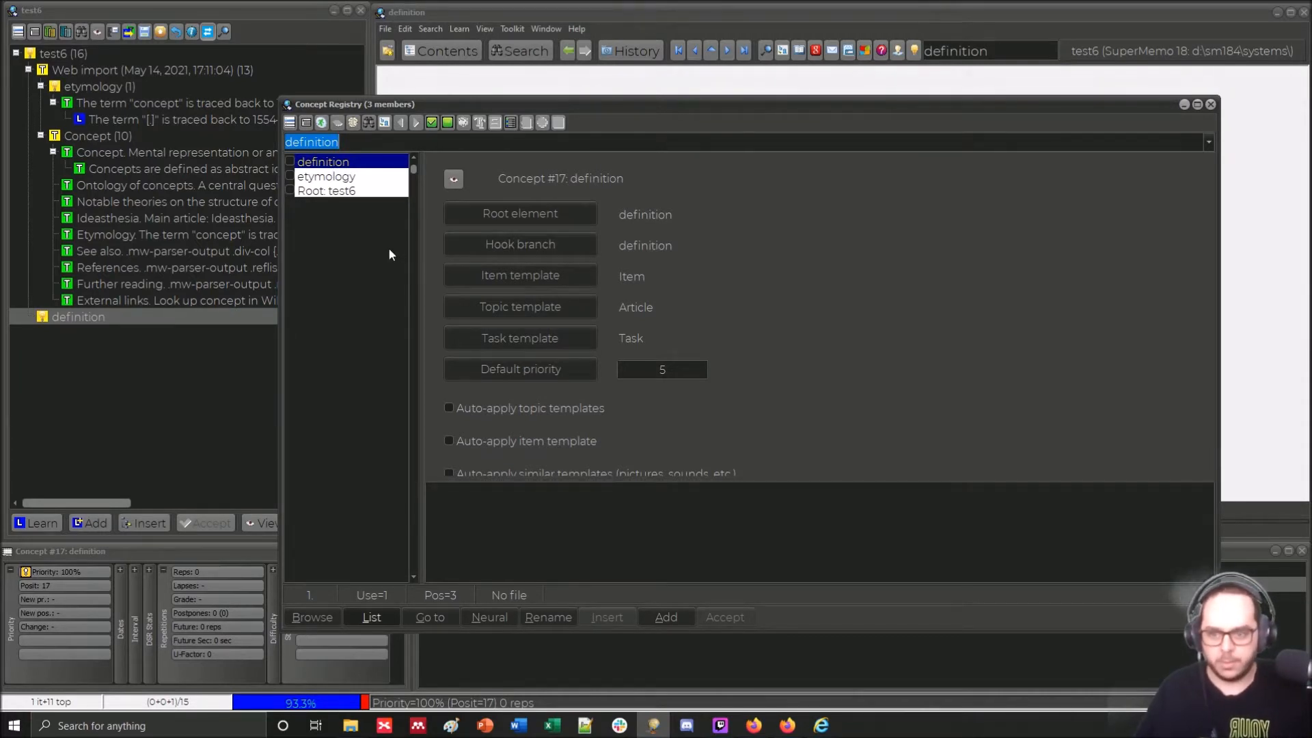
{"action": "left_click", "coordinate": [341, 177]}
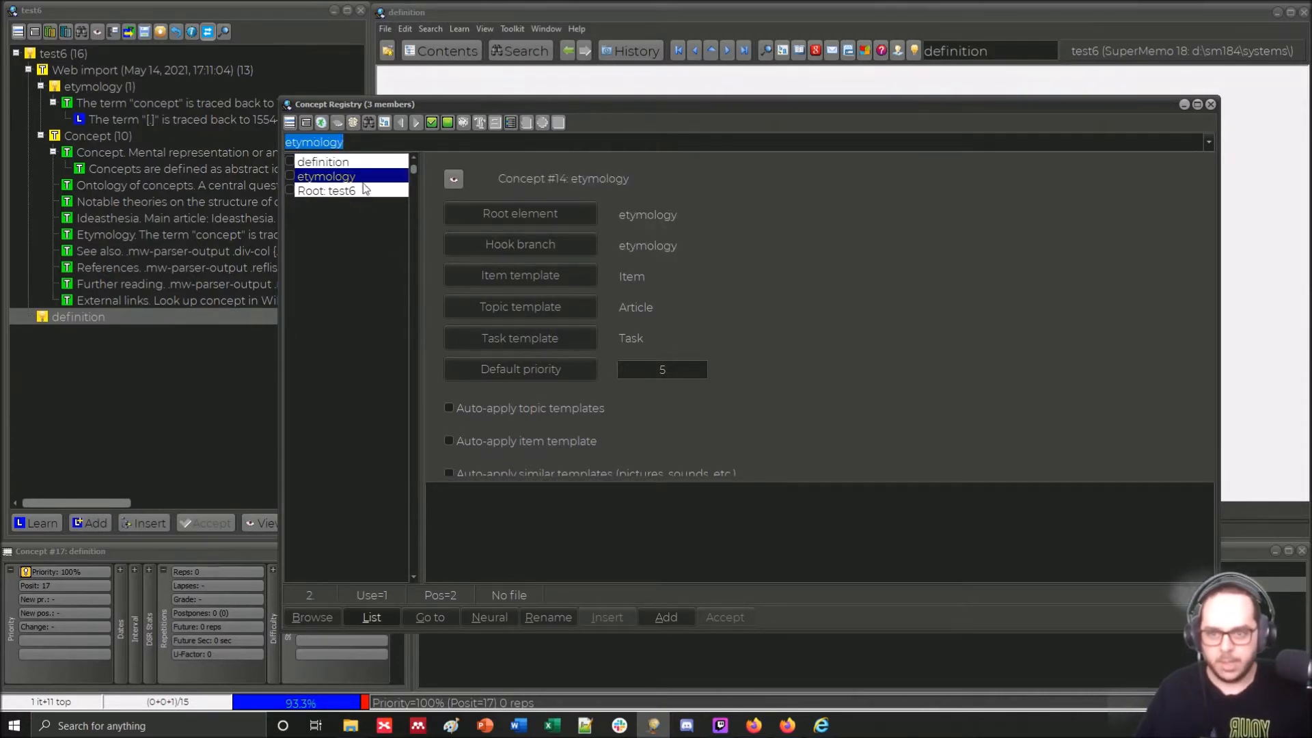
{"action": "left_click", "coordinate": [1211, 104]}
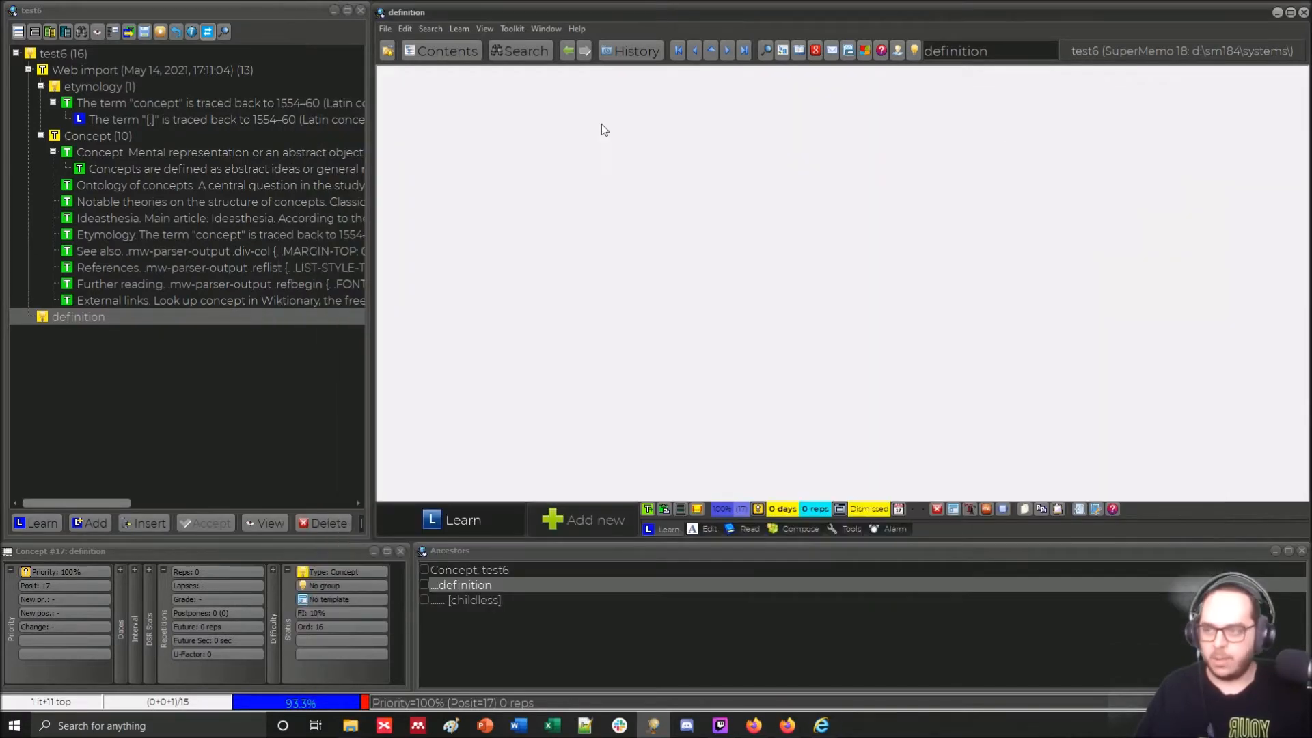
Assign the "Concepts are defined as" extract to the definition concept group
{"action": "left_click", "coordinate": [147, 166]}
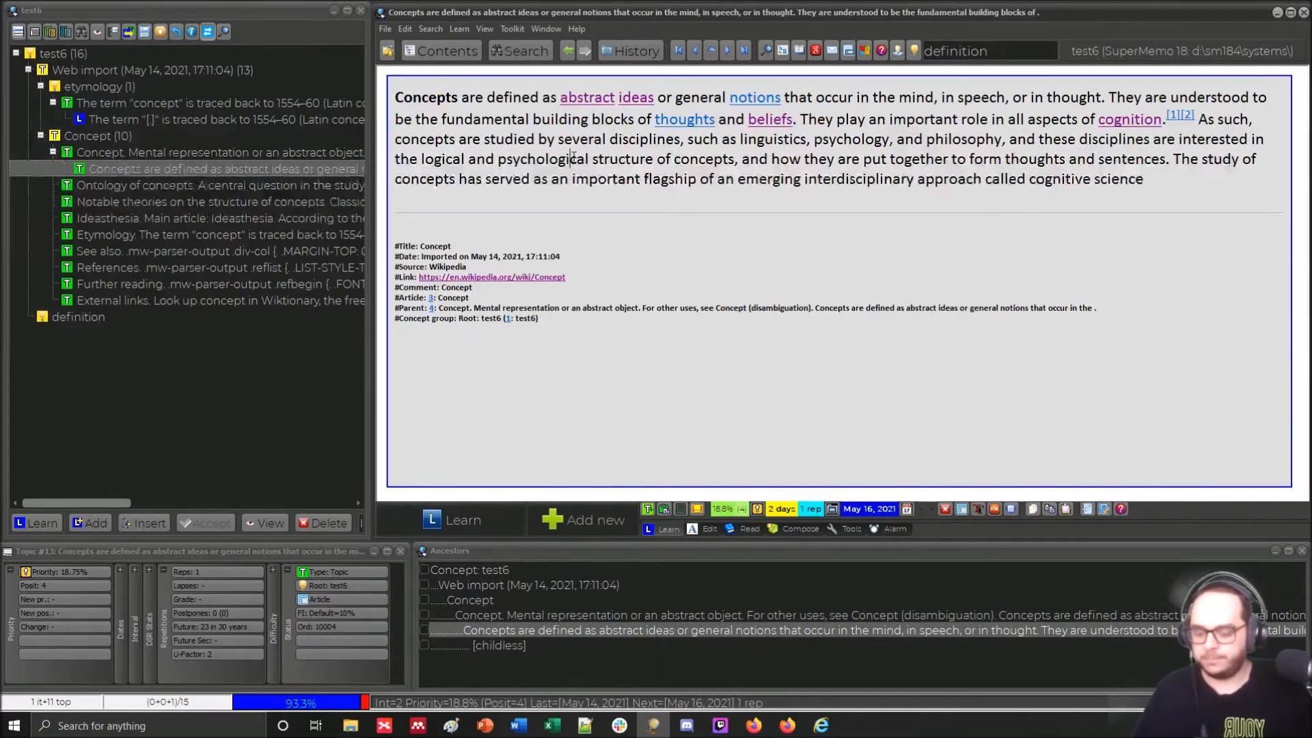
{"action": "key", "text": "ctrl+shift+p"}
{"action": "left_click", "coordinate": [544, 376]}
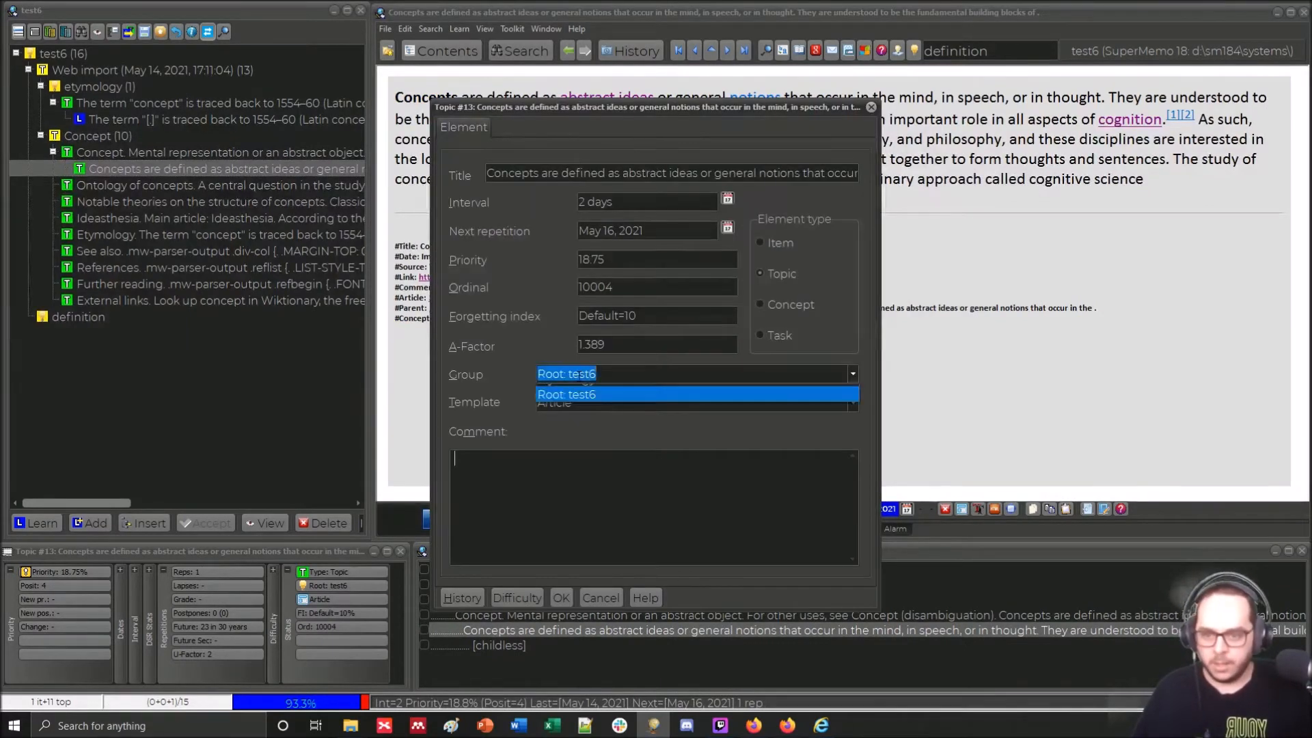
{"action": "left_click", "coordinate": [589, 389]}
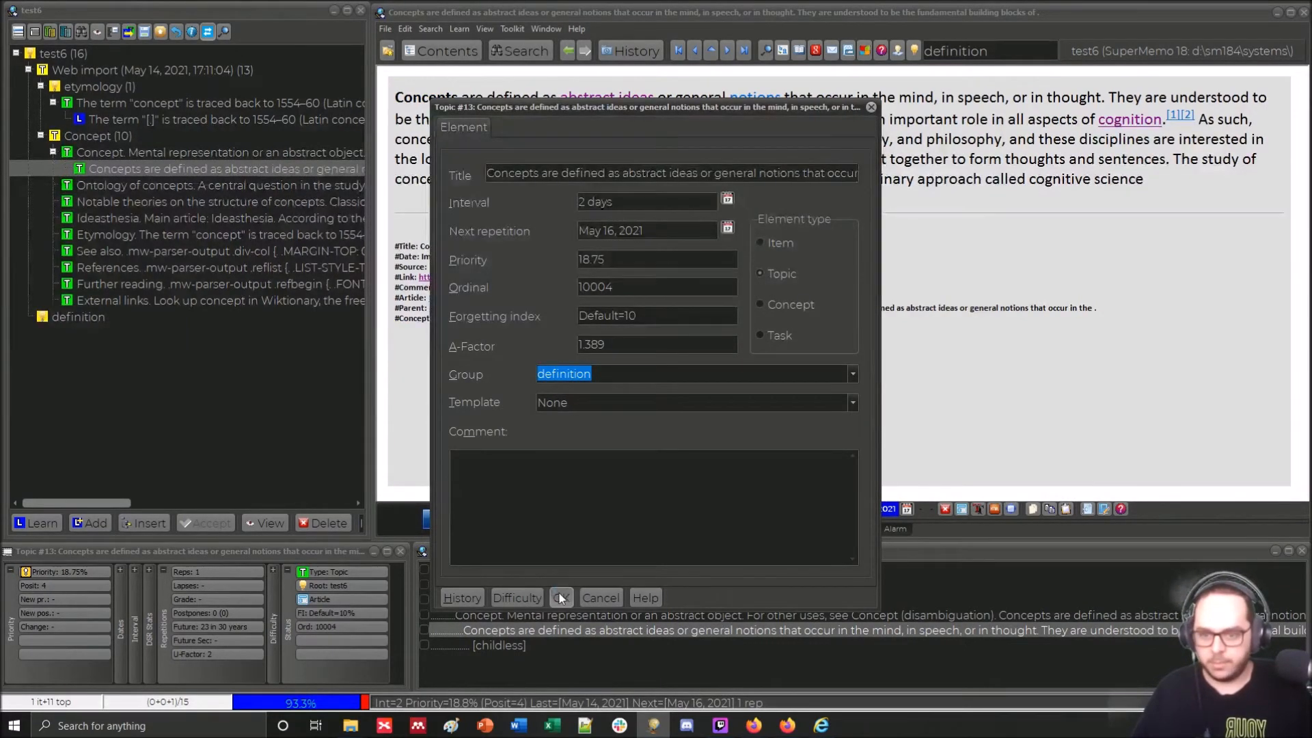
{"action": "left_click", "coordinate": [560, 597]}
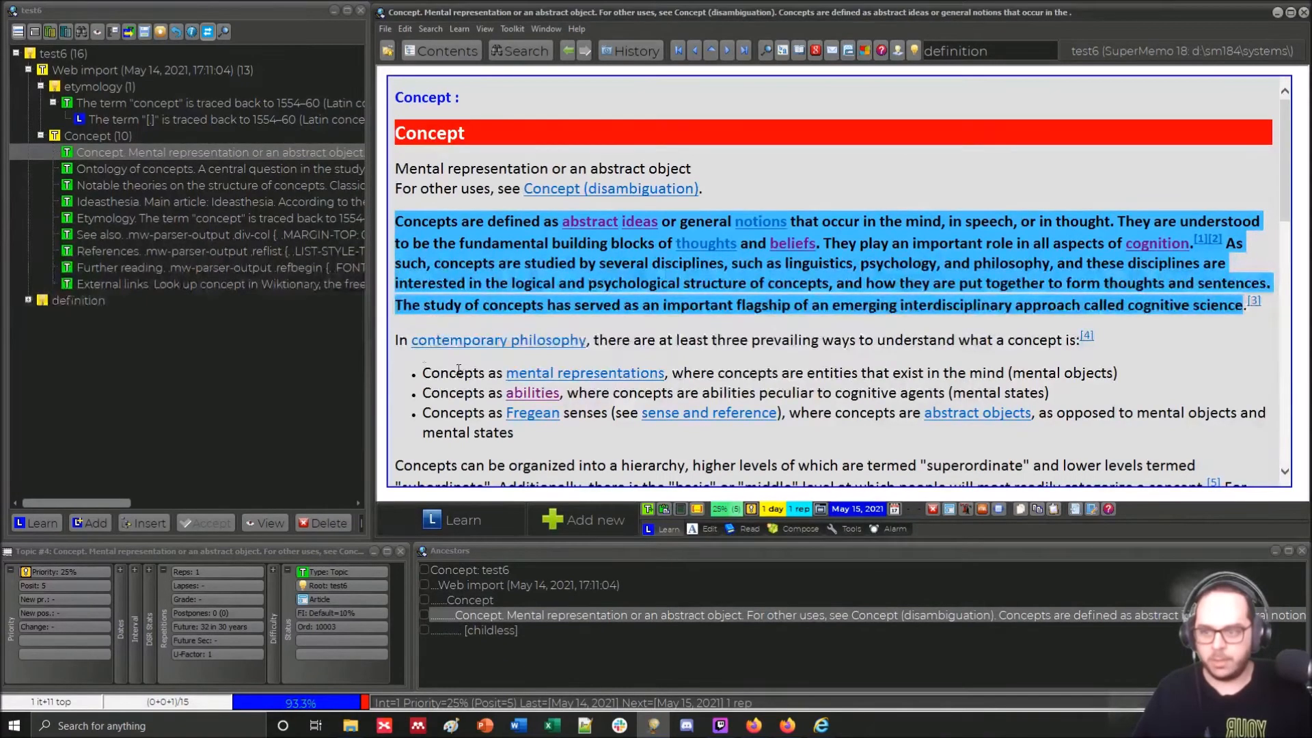
Open the extract under the definition concept and cloze "abstract ideas or general notions that occur in the mind, in speech, or in thought"
{"action": "left_click", "coordinate": [28, 301]}
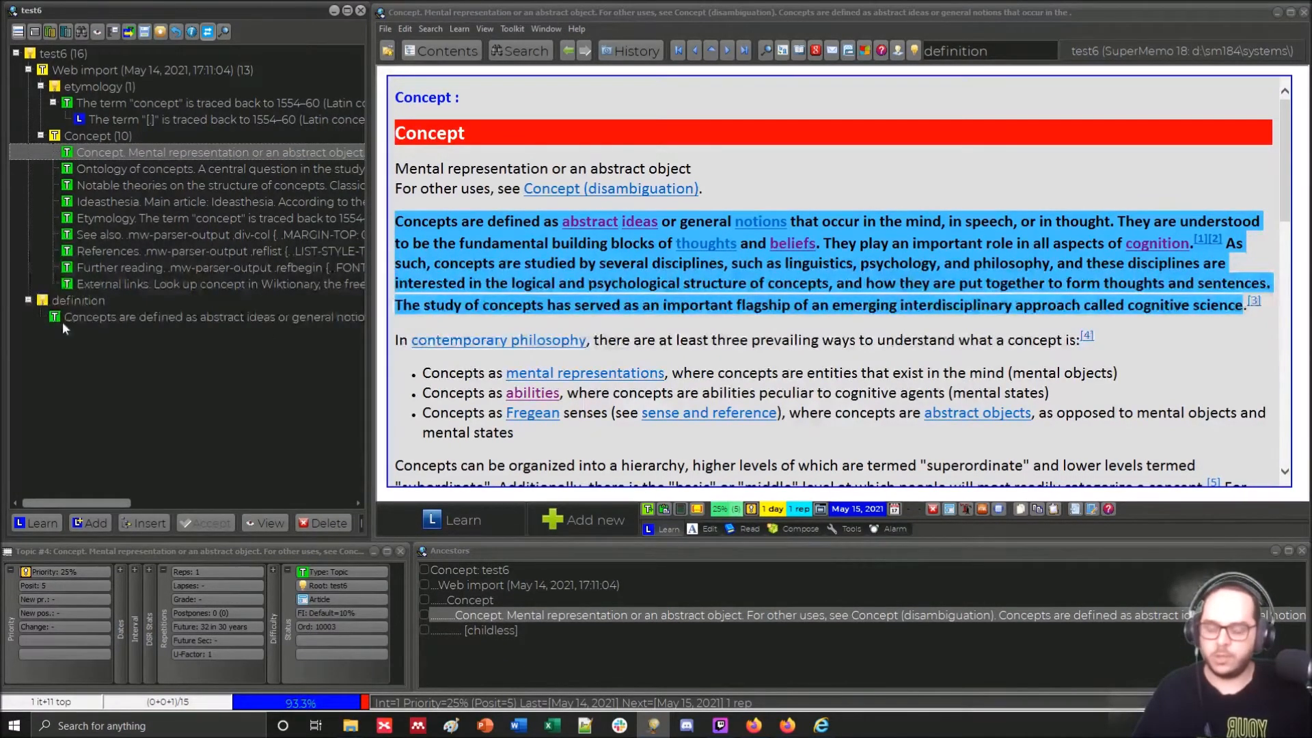
{"action": "left_click", "coordinate": [88, 318]}
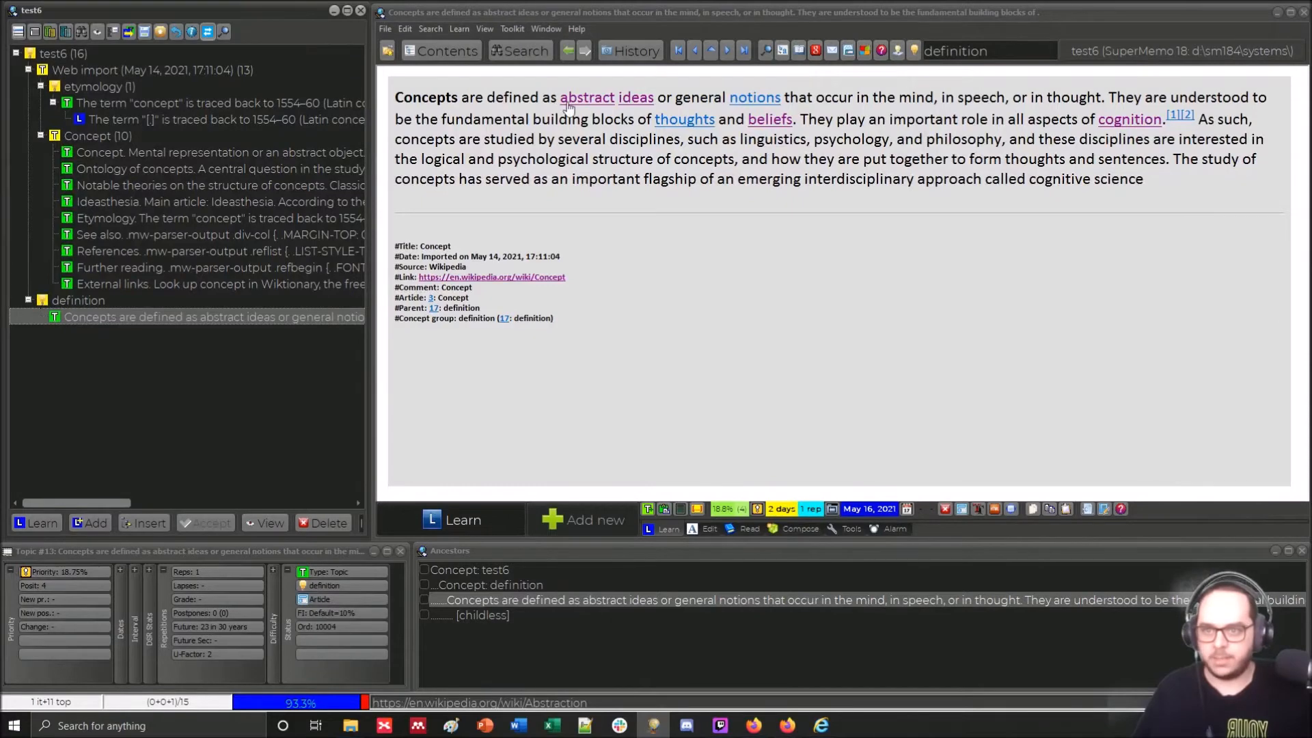
{"action": "left_click_drag", "start_coordinate": [556, 97], "coordinate": [1103, 91]}
{"action": "key", "text": "alt+z"}
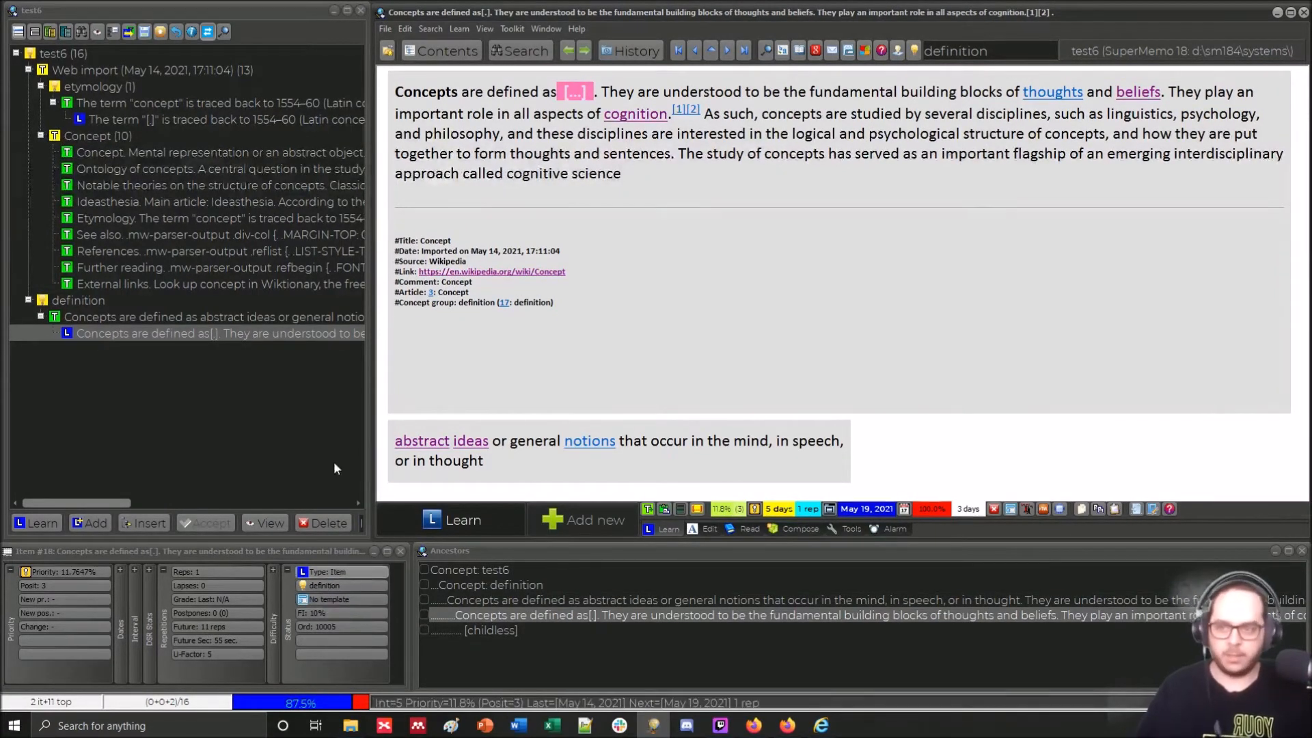
Review the definition concept's templates and default priority in the concept registry
{"action": "left_click", "coordinate": [429, 30]}
{"action": "left_click", "coordinate": [448, 147]}
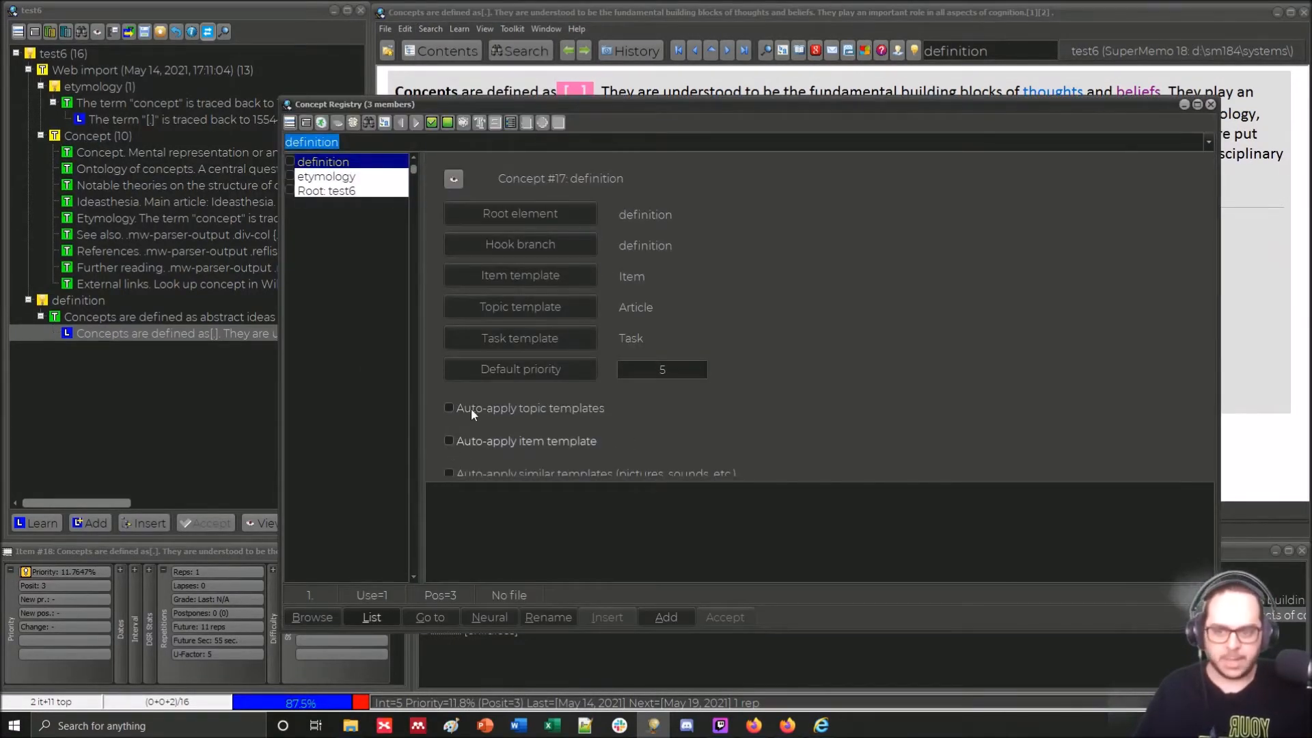
{"action": "key", "text": "Escape"}
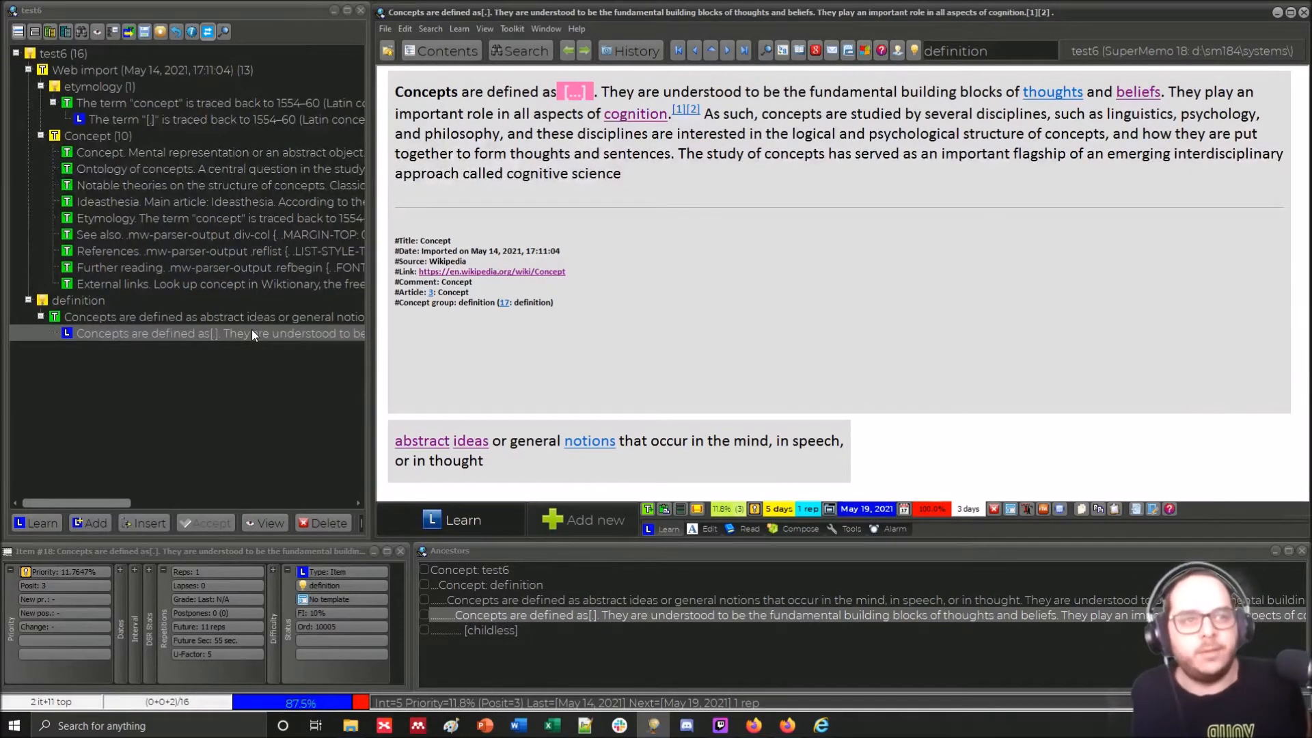
Change the title of the definition concept element to "bulb"
{"action": "left_click", "coordinate": [92, 302]}
{"action": "key", "text": "Return"}
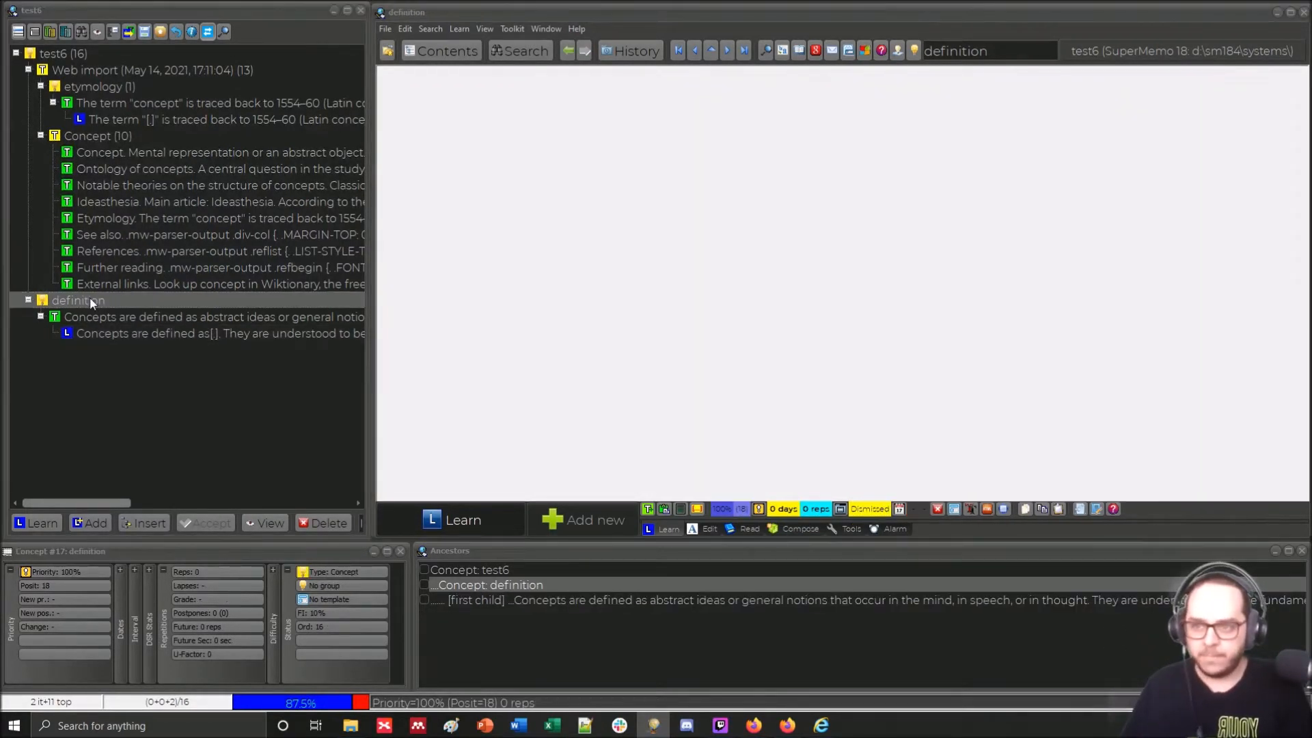
{"action": "key", "text": "alt+t"}
{"action": "key", "text": "Return"}
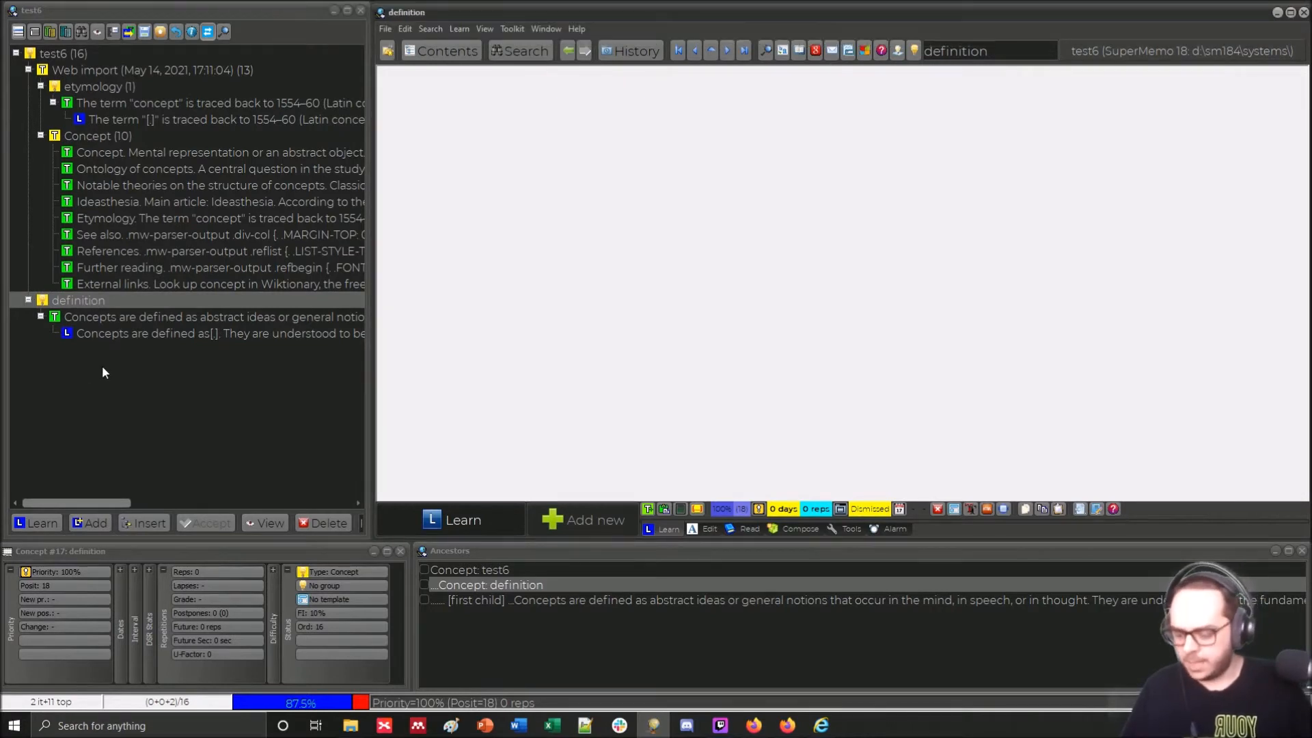
{"action": "key", "text": "alt+t"}
{"action": "left_click", "coordinate": [403, 141]}
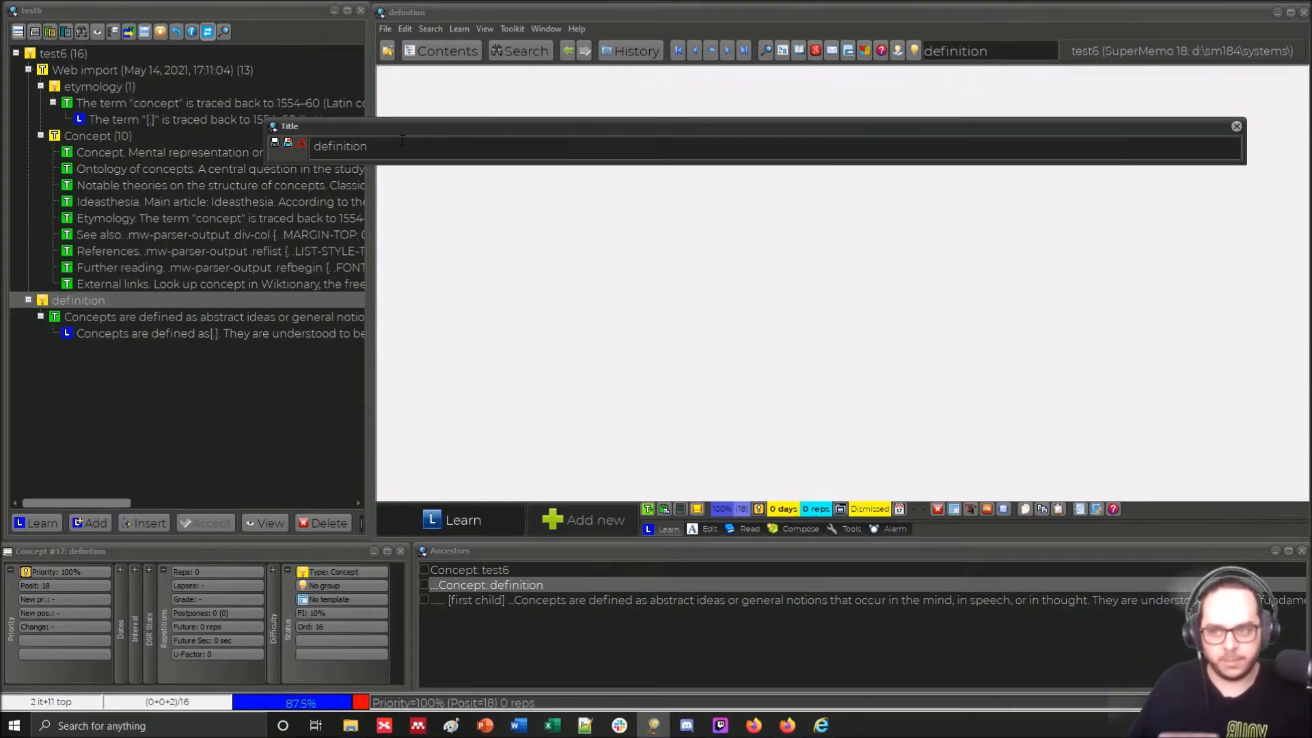
{"action": "key", "text": "BackSpace"}
{"action": "key", "text": "BackSpace"}
{"action": "key", "text": "BackSpace"}
{"action": "key", "text": "BackSpace"}
{"action": "key", "text": "BackSpace"}
{"action": "key", "text": "BackSpace"}
{"action": "key", "text": "BackSpace"}
{"action": "key", "text": "BackSpace"}
{"action": "key", "text": "BackSpace"}
{"action": "key", "text": "BackSpace"}
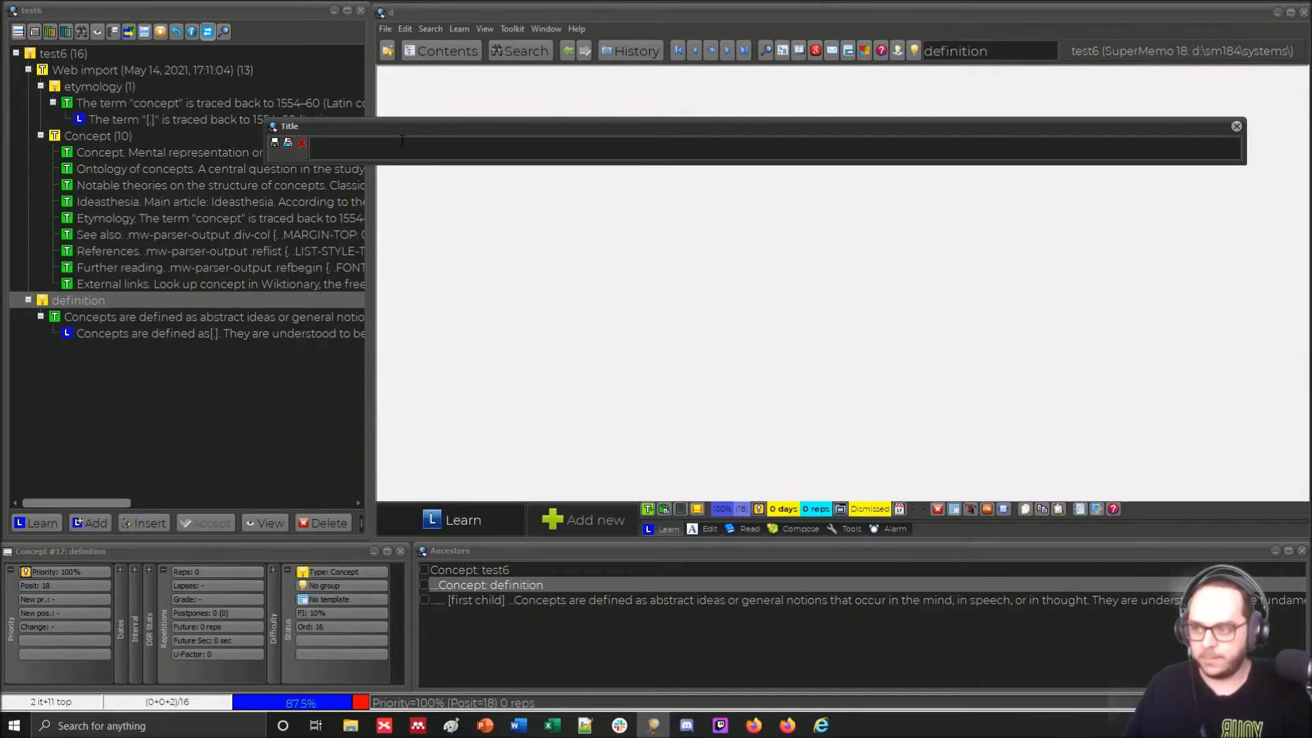
{"action": "type", "text": "bulb"}
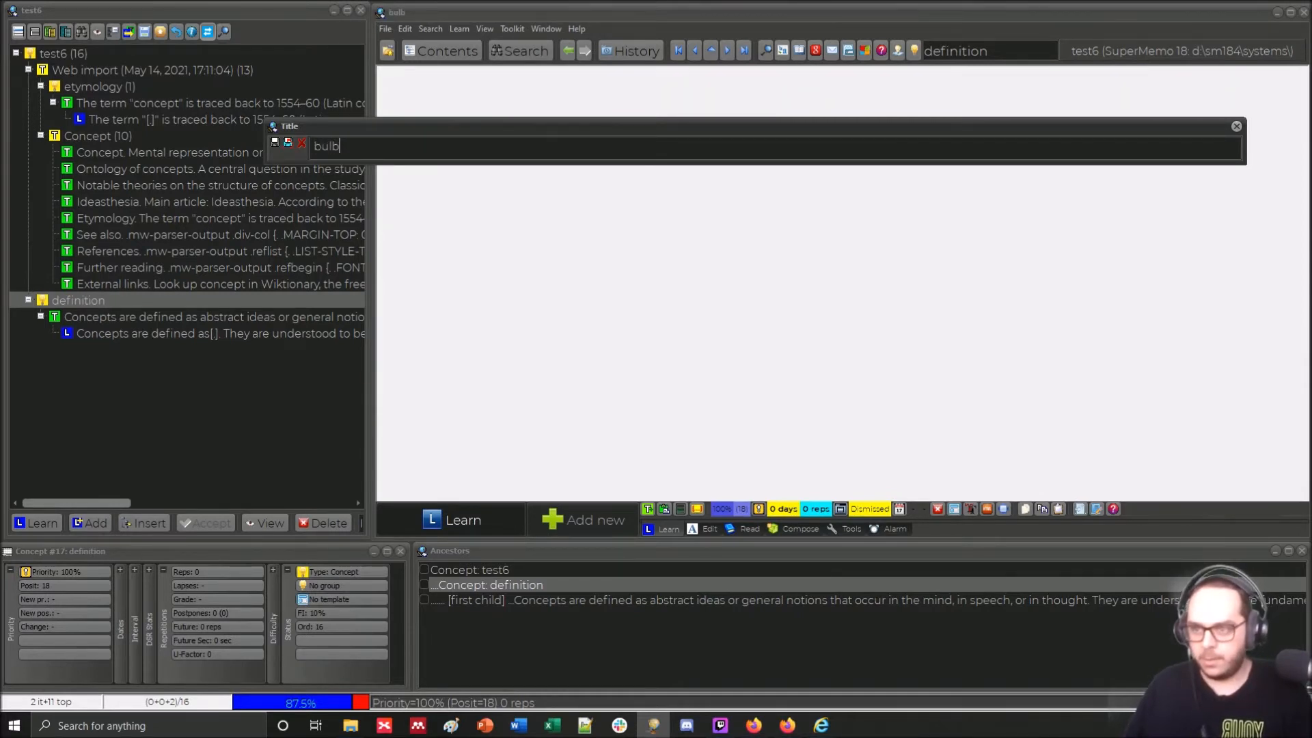
{"action": "key", "text": "Return"}
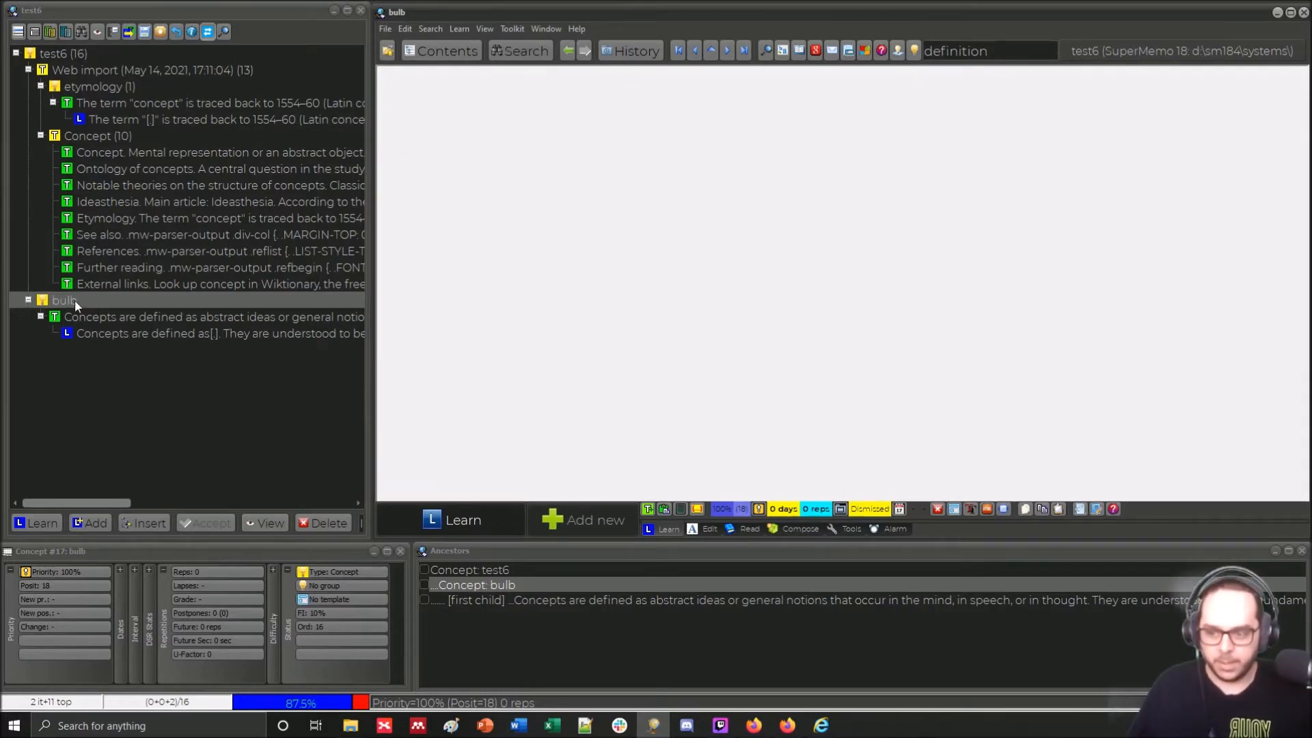
Check the concept group assigned to the extract and cloze item under the bulb concept, and to the bulb element itself
{"action": "left_click", "coordinate": [86, 318]}
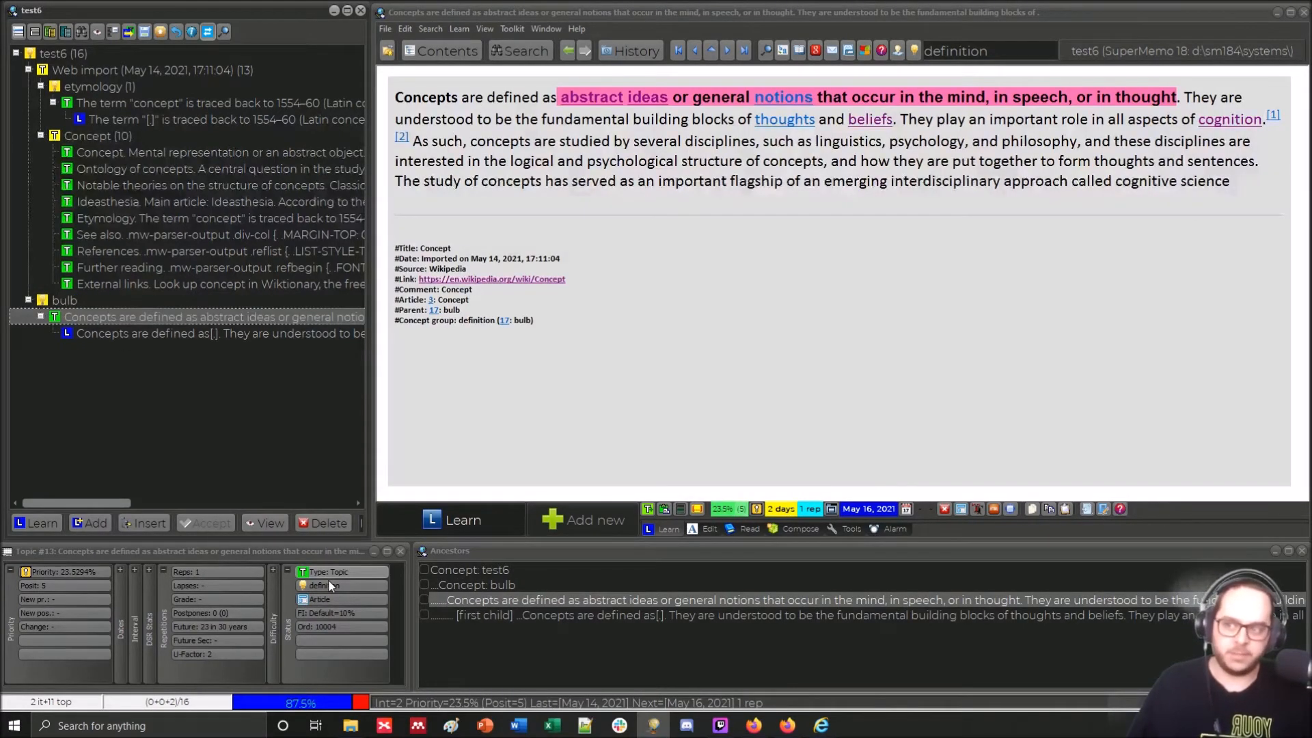
{"action": "left_click", "coordinate": [98, 332]}
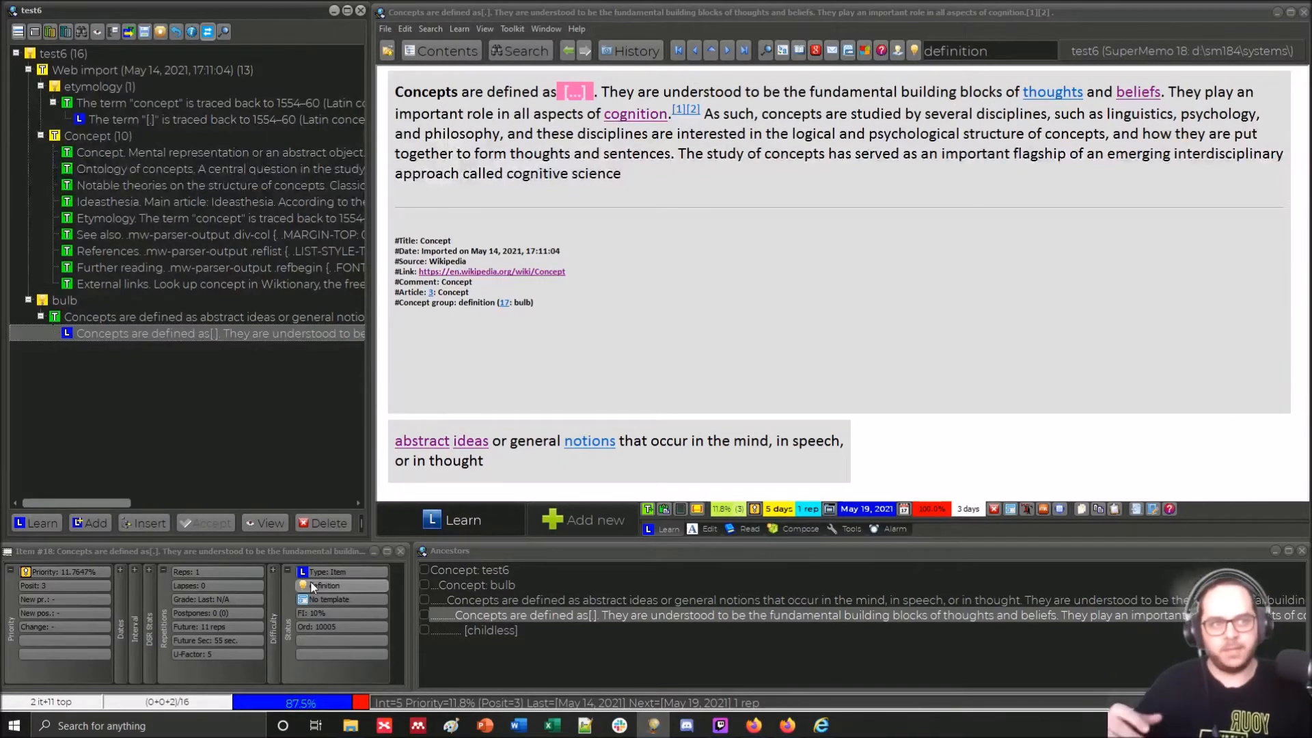
{"action": "left_click", "coordinate": [80, 300]}
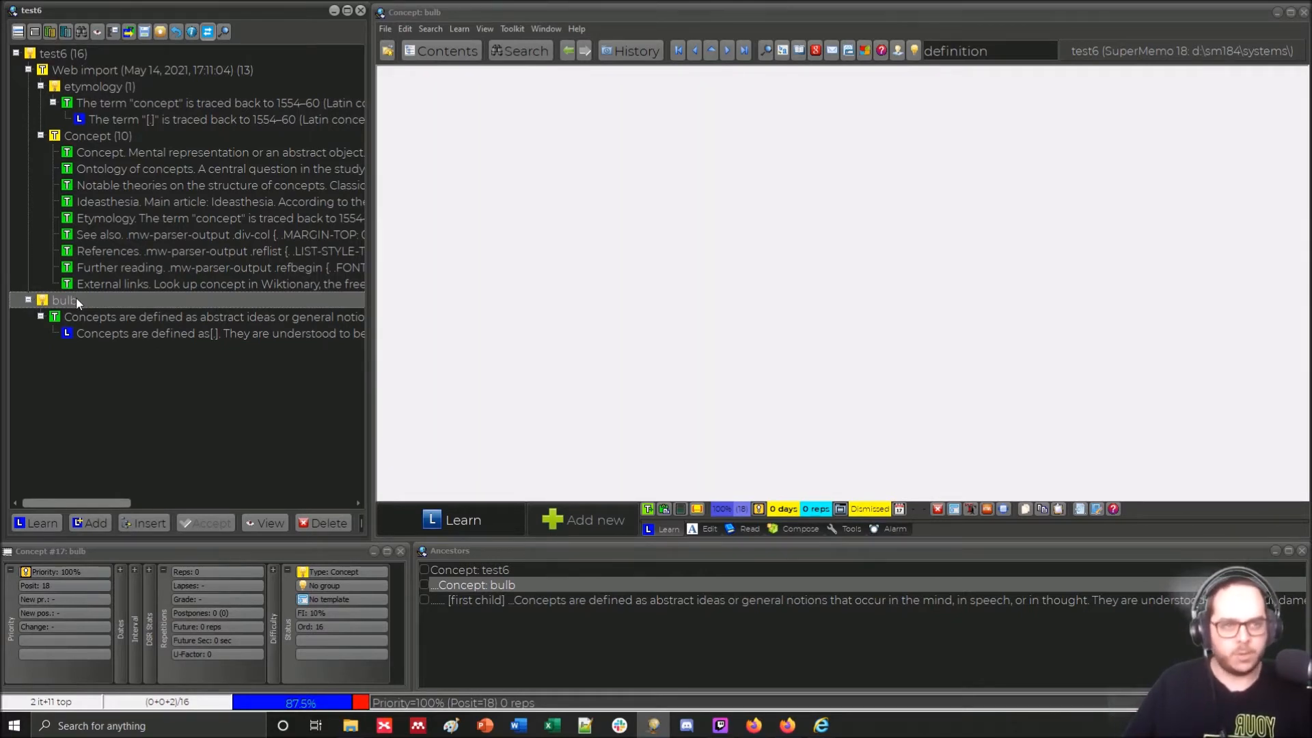
{"action": "left_click", "coordinate": [318, 587]}
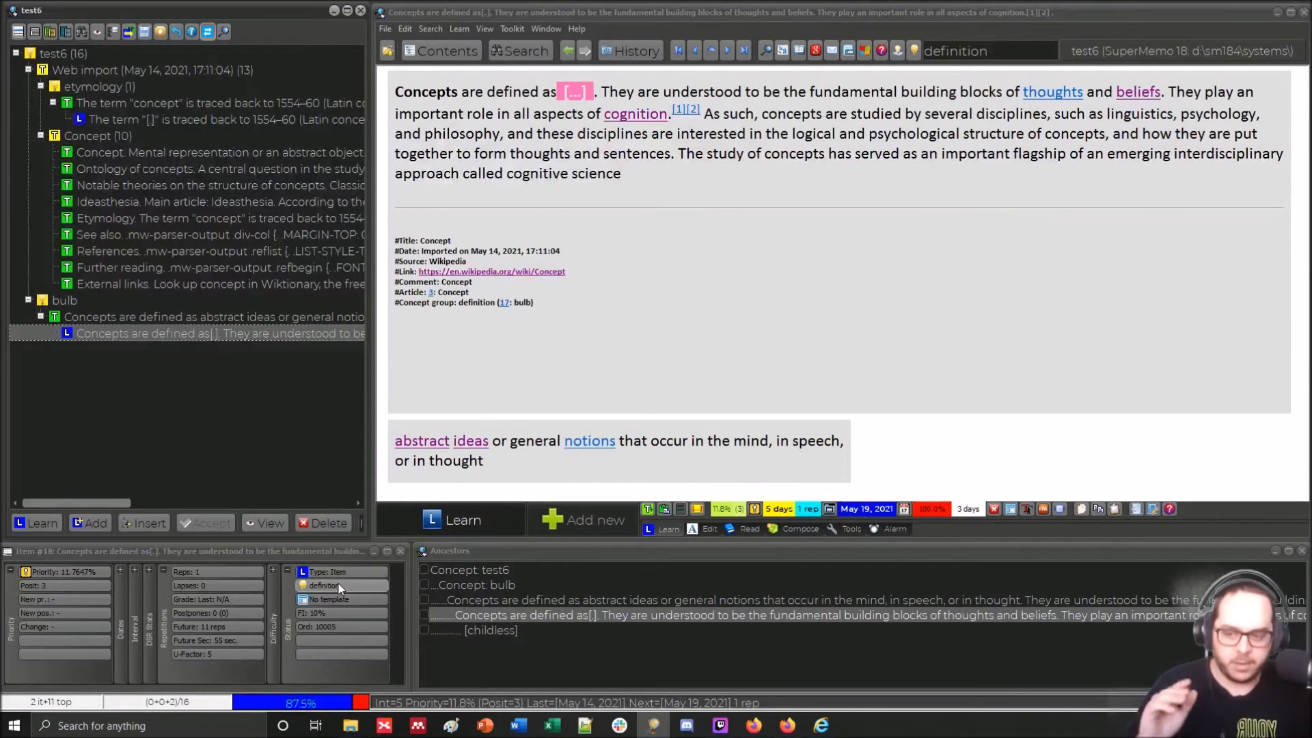
Compare the definition and etymology entries in the concept registry with their linked concept elements, and close the registry
{"action": "left_click", "coordinate": [415, 27]}
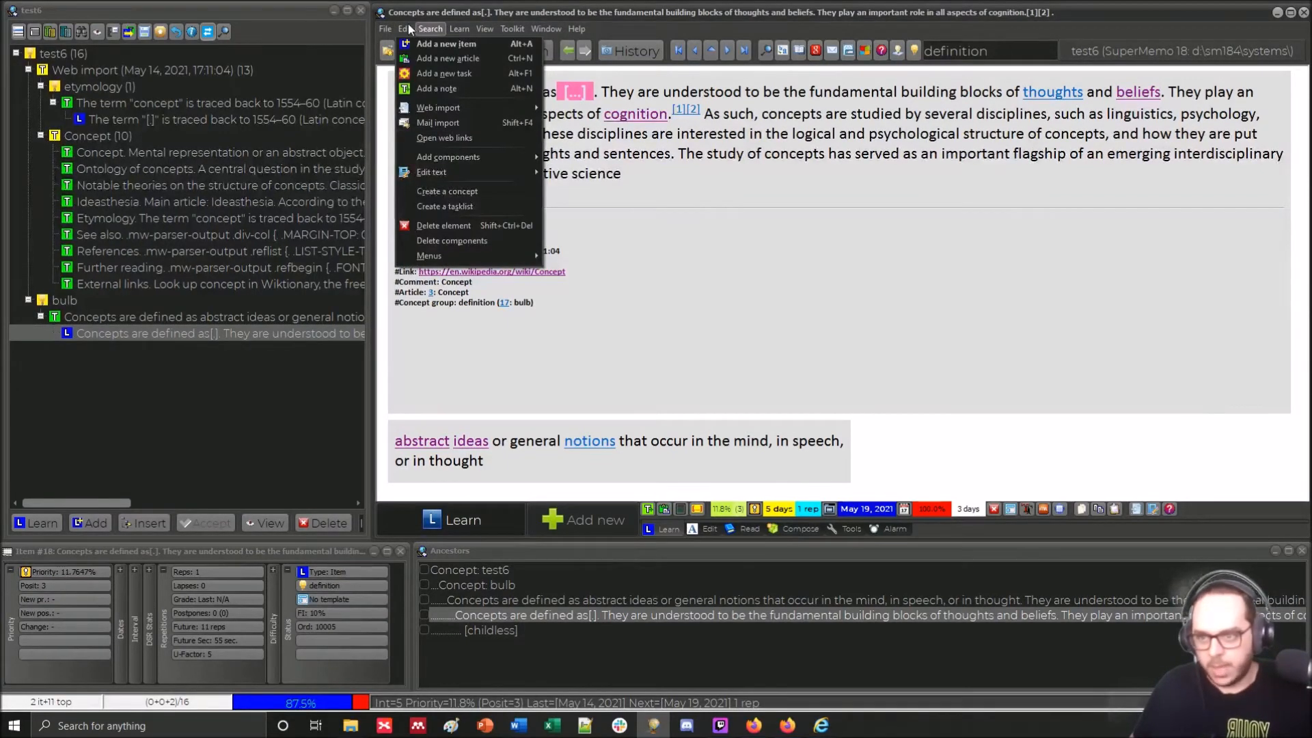
{"action": "left_click", "coordinate": [487, 149]}
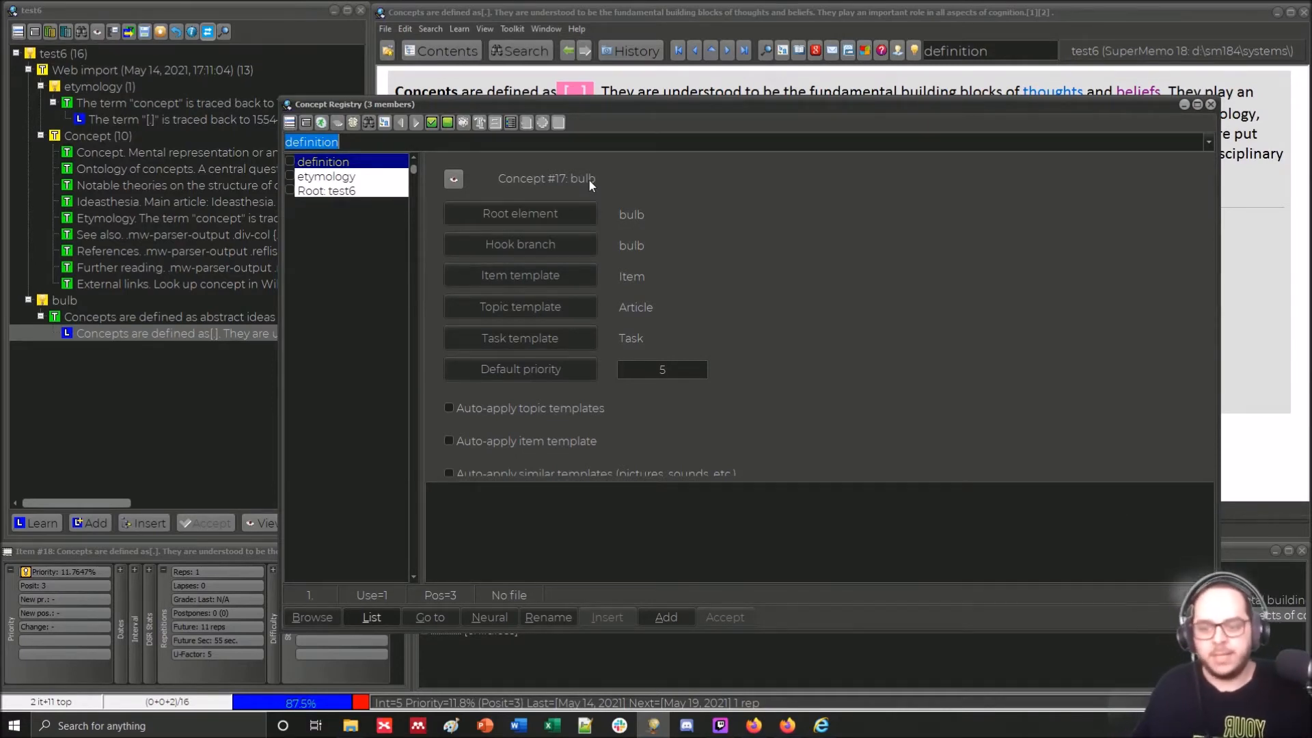
{"action": "left_click", "coordinate": [328, 166]}
{"action": "left_click", "coordinate": [332, 176]}
{"action": "left_click", "coordinate": [322, 164]}
{"action": "left_click", "coordinate": [1210, 104]}
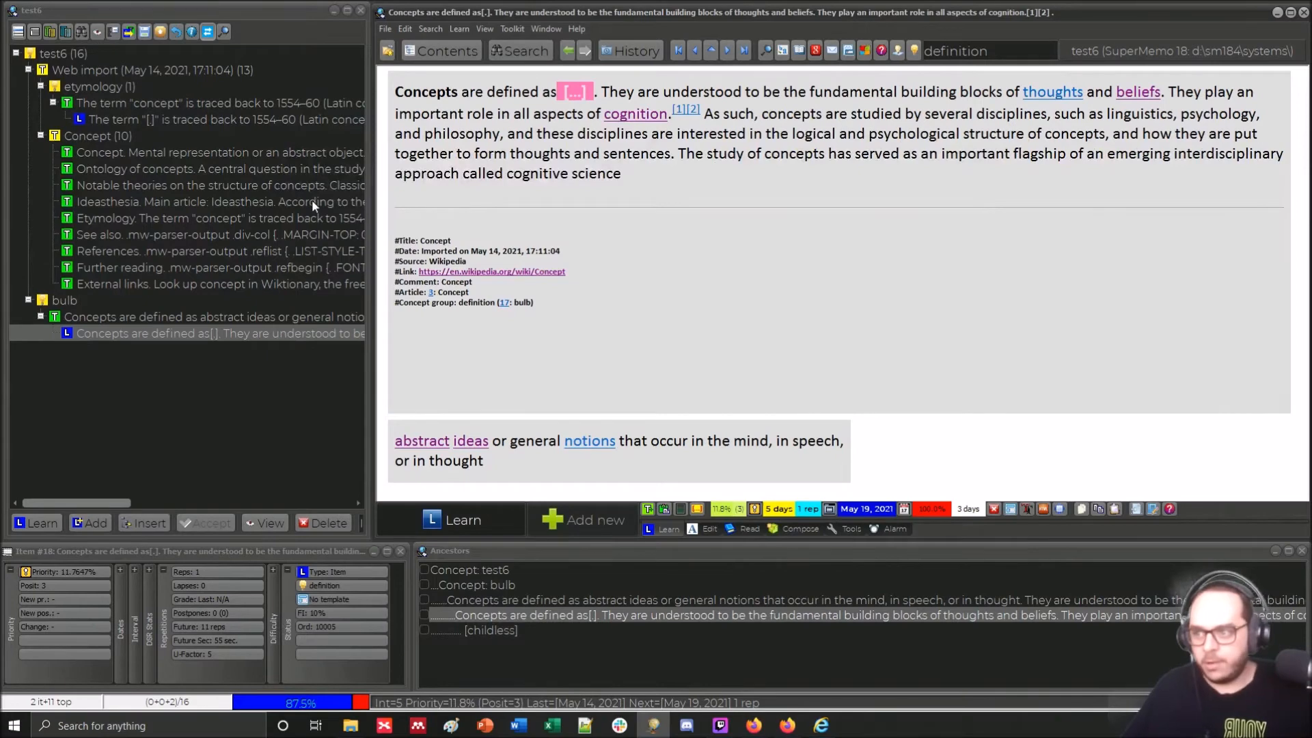
Extract "Concepts as mental representations" from the Concept article's introductory topic
{"action": "left_click", "coordinate": [151, 158]}
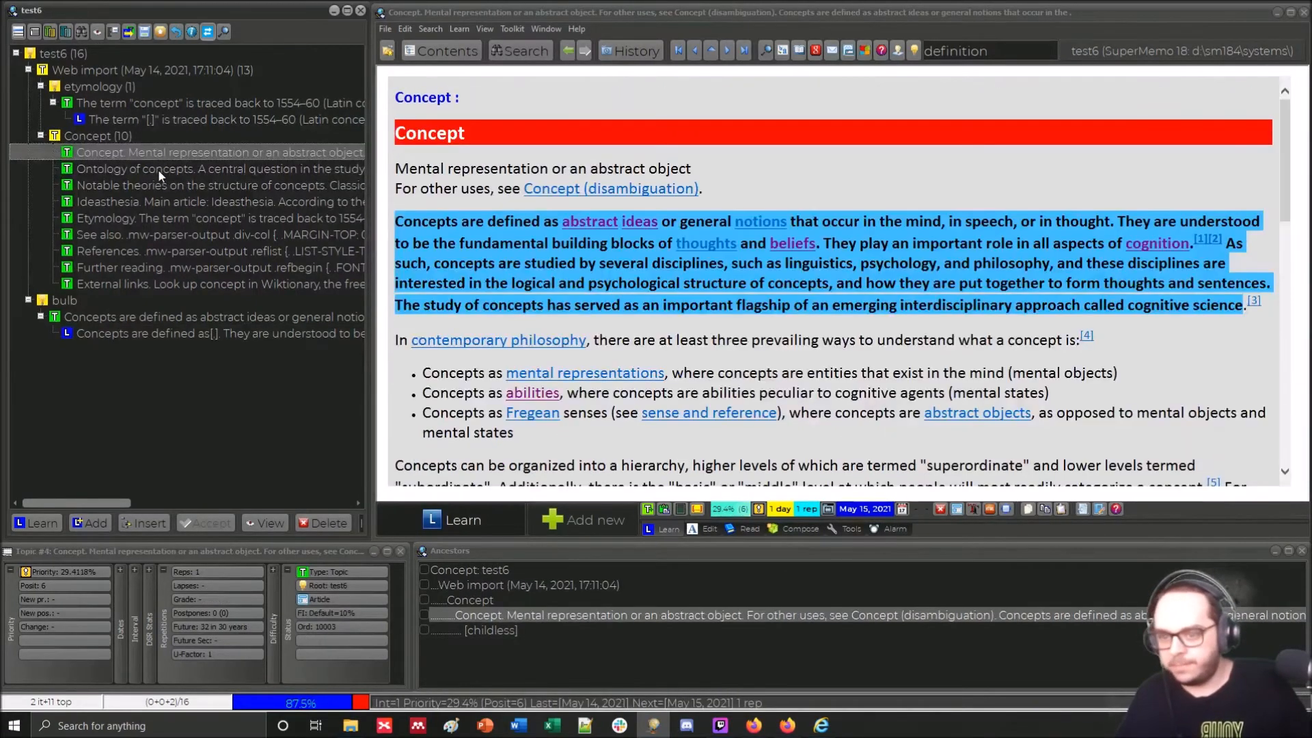
{"action": "left_click", "coordinate": [668, 372]}
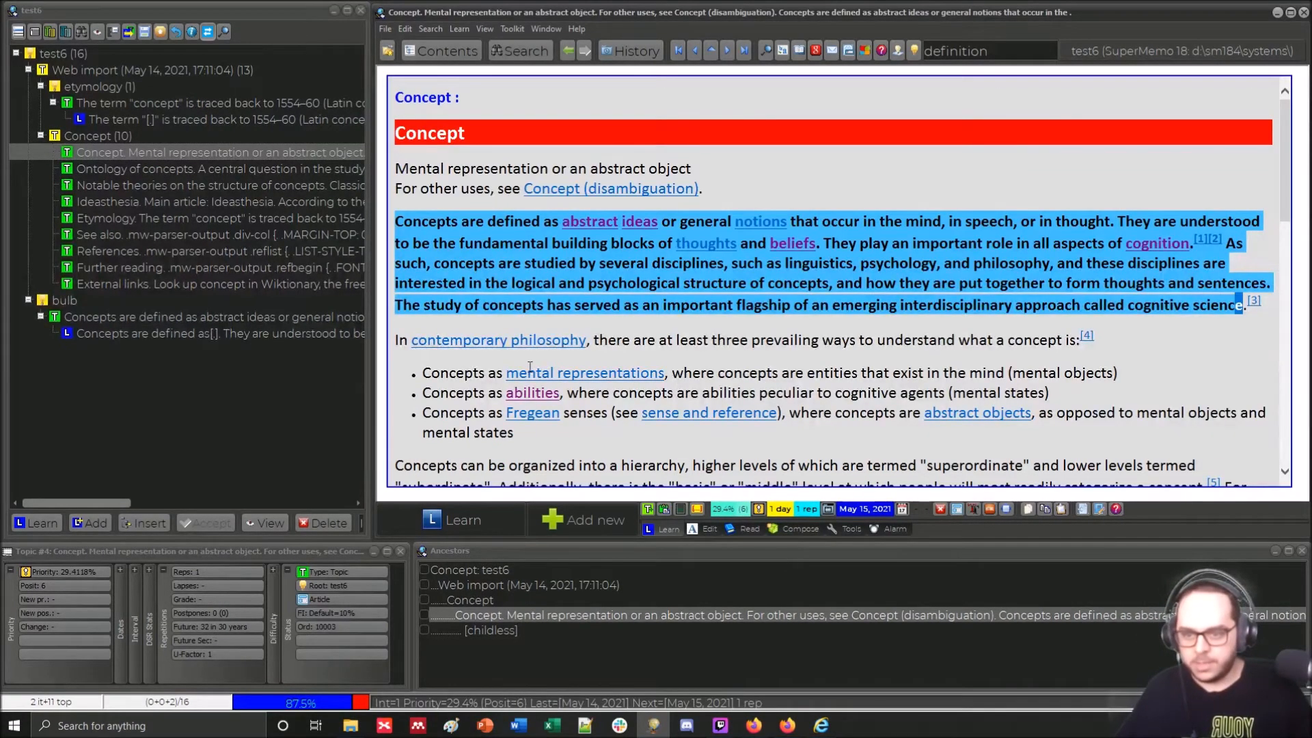
{"action": "left_click_drag", "start_coordinate": [424, 373], "coordinate": [626, 372]}
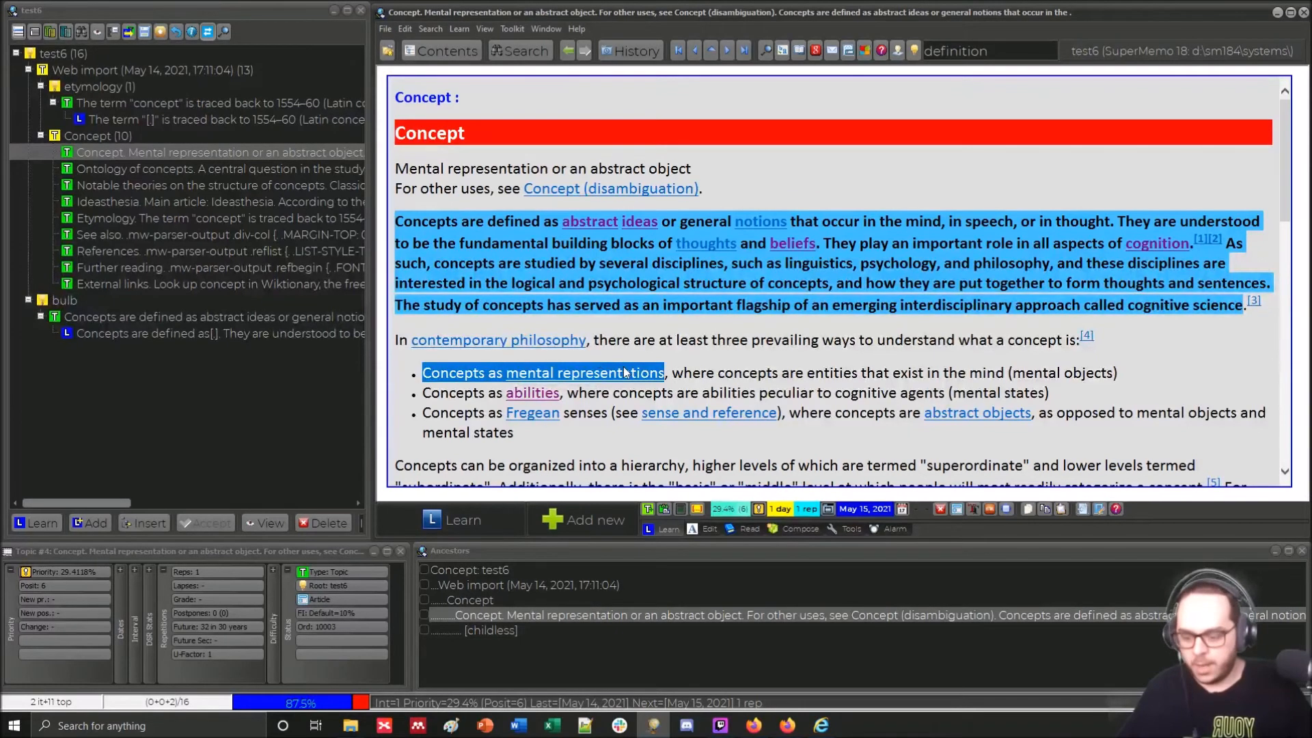
{"action": "key", "text": "alt+x"}
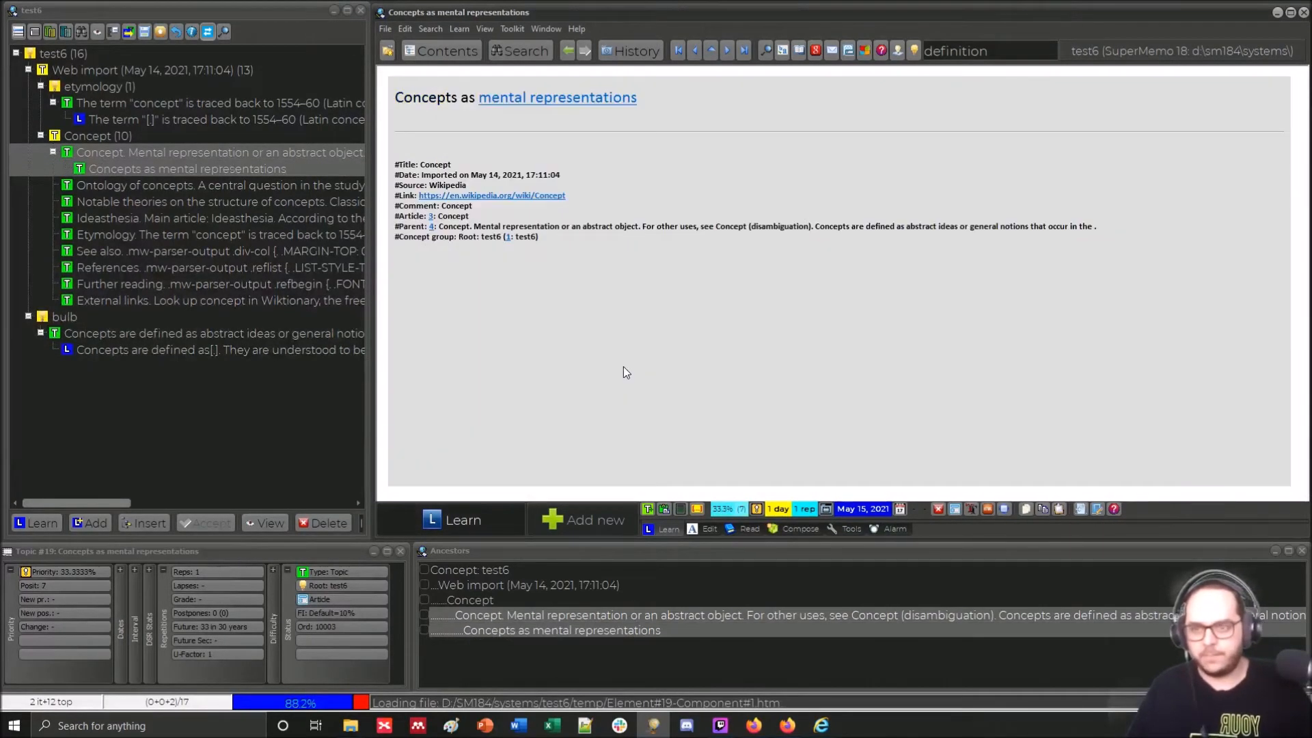
Assign the "Concepts as mental representations" extract to the definition concept group and open it under the bulb concept
{"action": "left_click", "coordinate": [663, 91]}
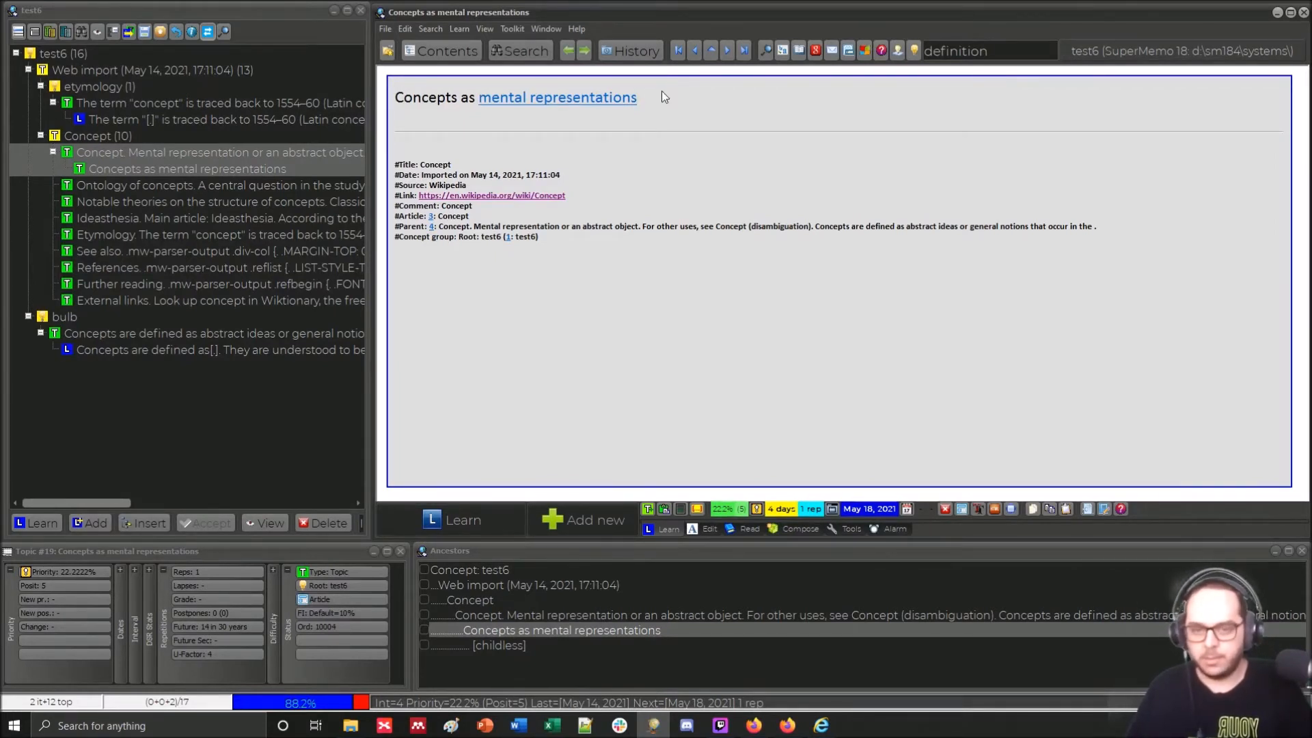
{"action": "key", "text": "ctrl+shift+p"}
{"action": "left_click", "coordinate": [594, 371]}
{"action": "left_click", "coordinate": [602, 372]}
{"action": "left_click", "coordinate": [602, 372]}
{"action": "left_click", "coordinate": [854, 374]}
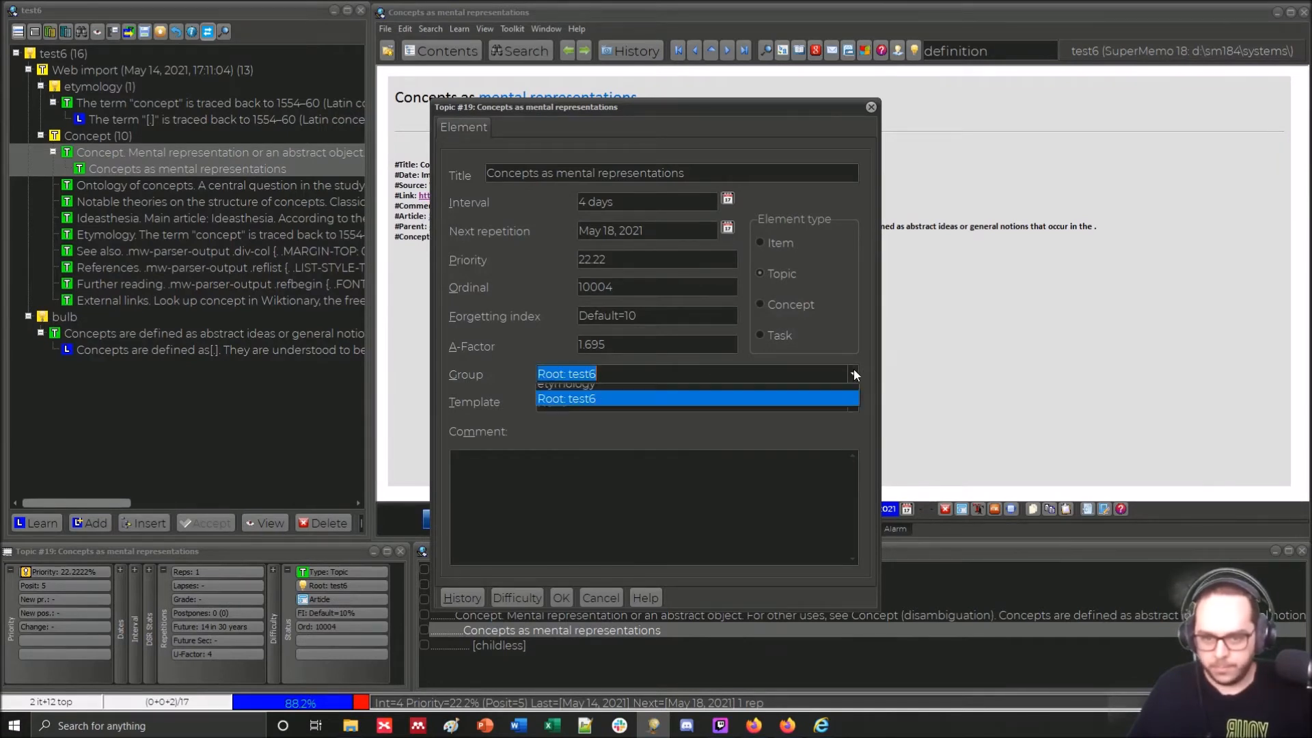
{"action": "left_click", "coordinate": [681, 390]}
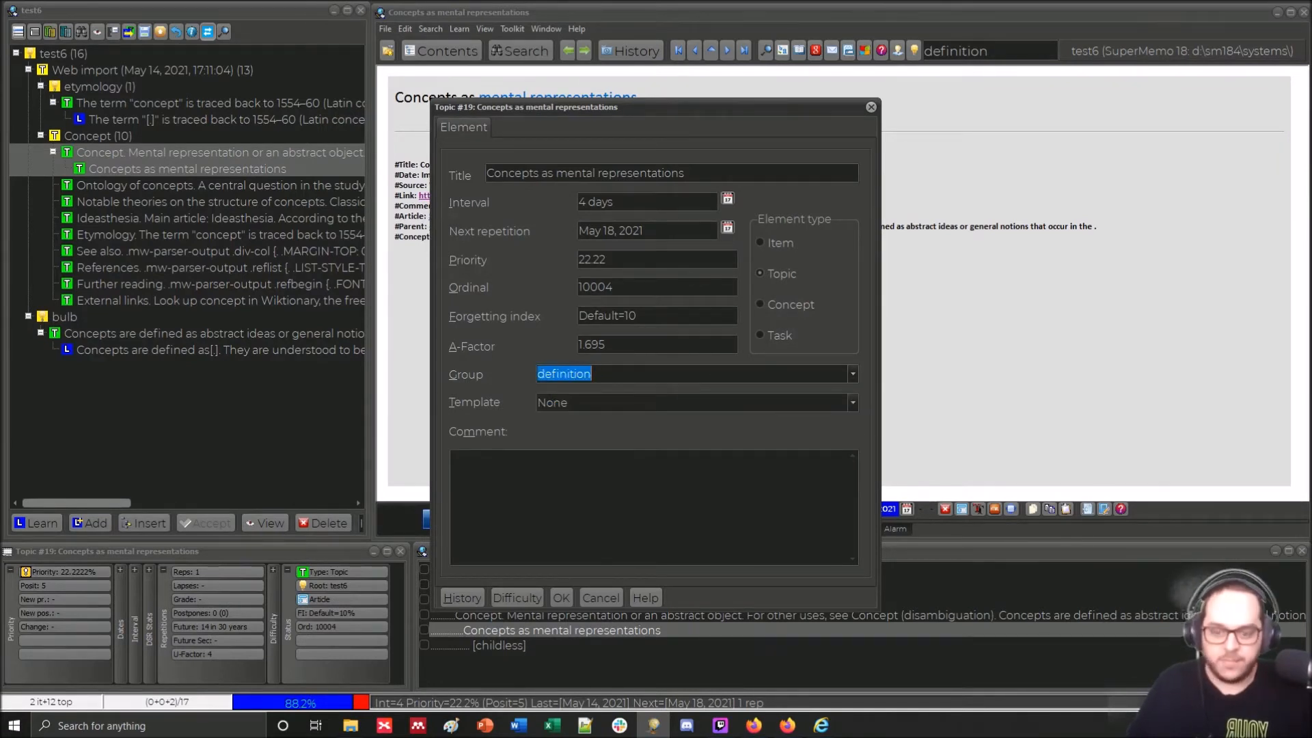
{"action": "left_click", "coordinate": [567, 598]}
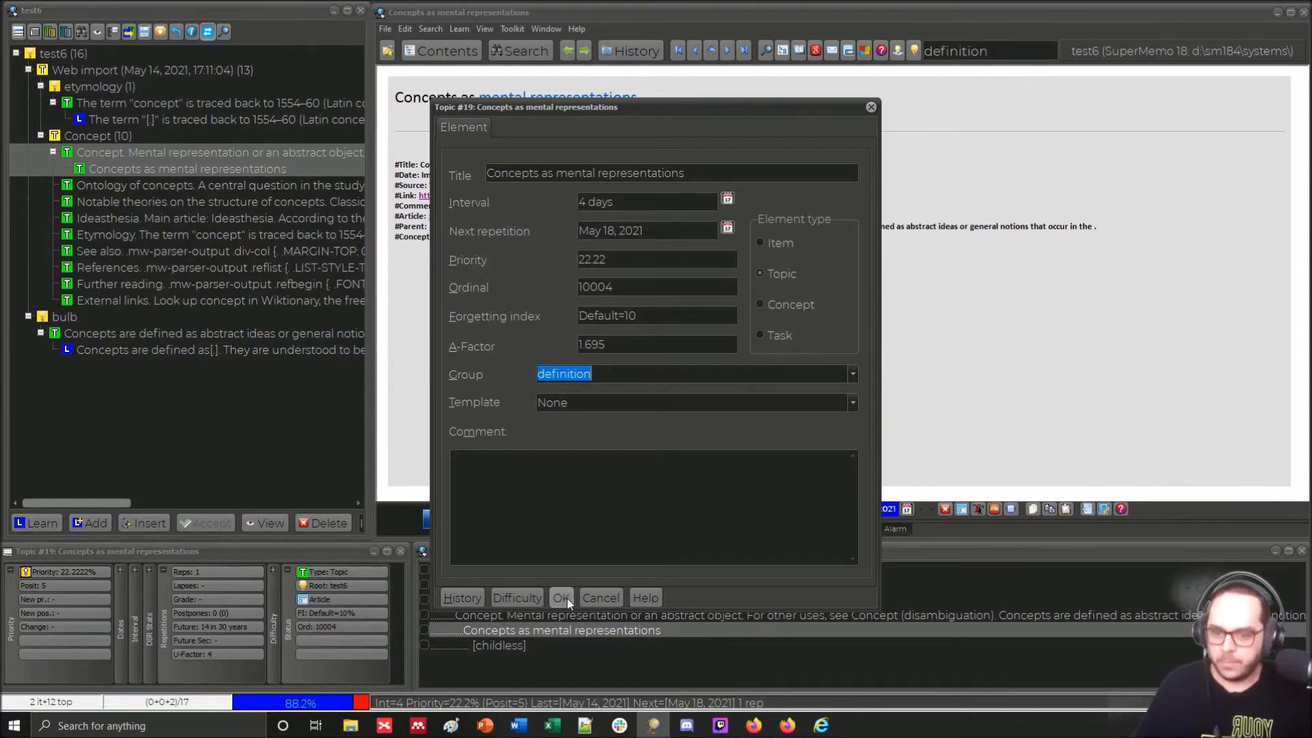
{"action": "left_click", "coordinate": [567, 599]}
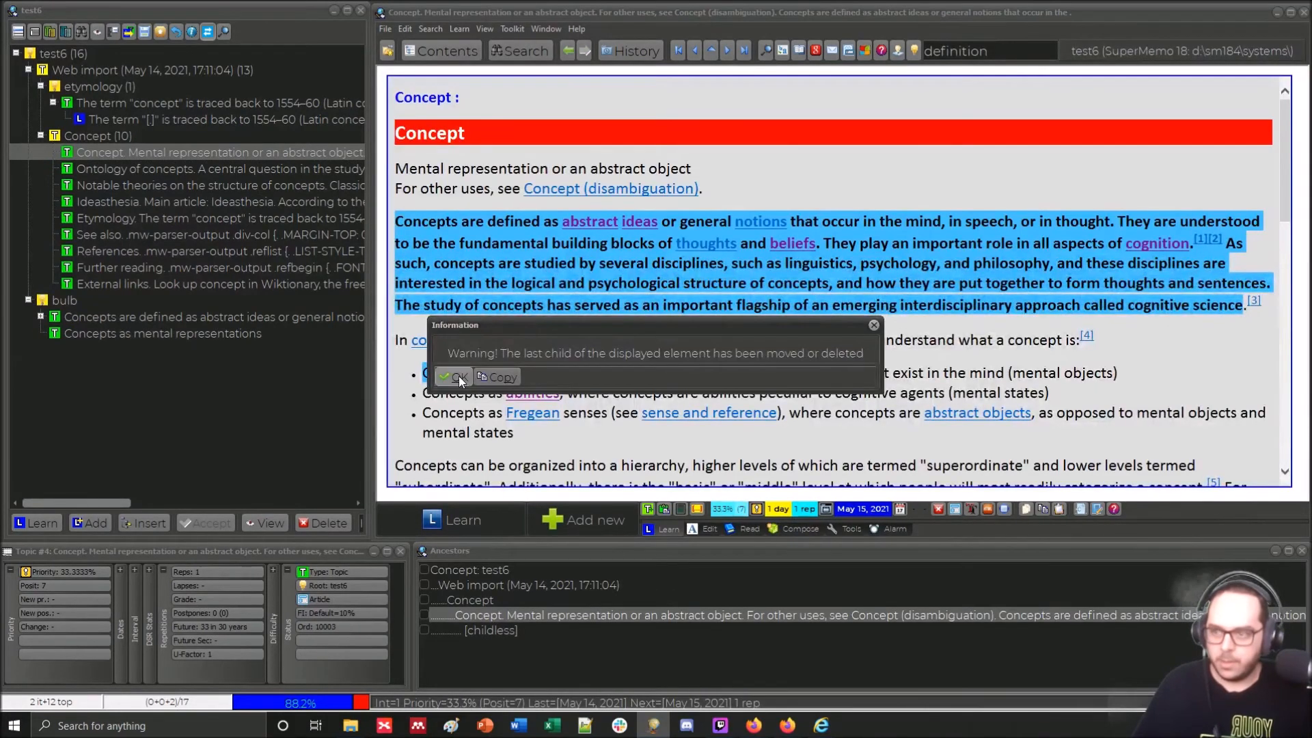
{"action": "left_click", "coordinate": [459, 376]}
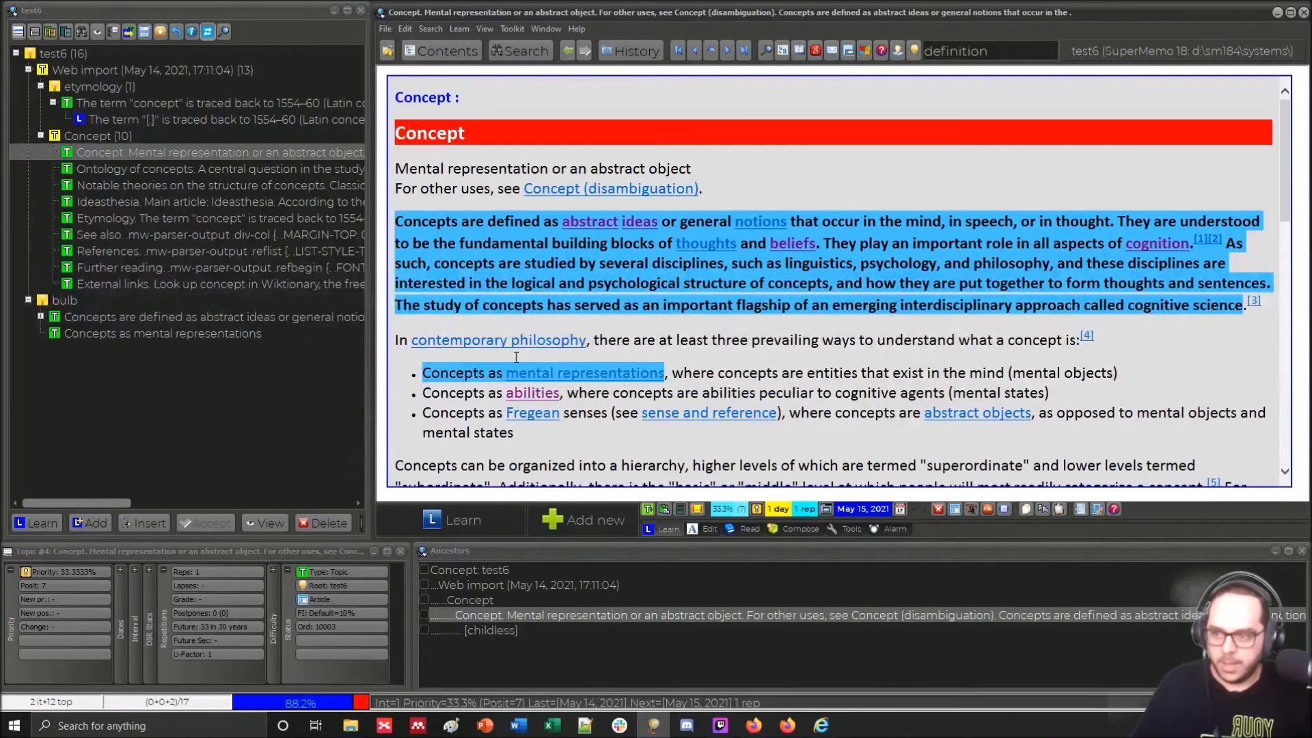
{"action": "left_click", "coordinate": [185, 332]}
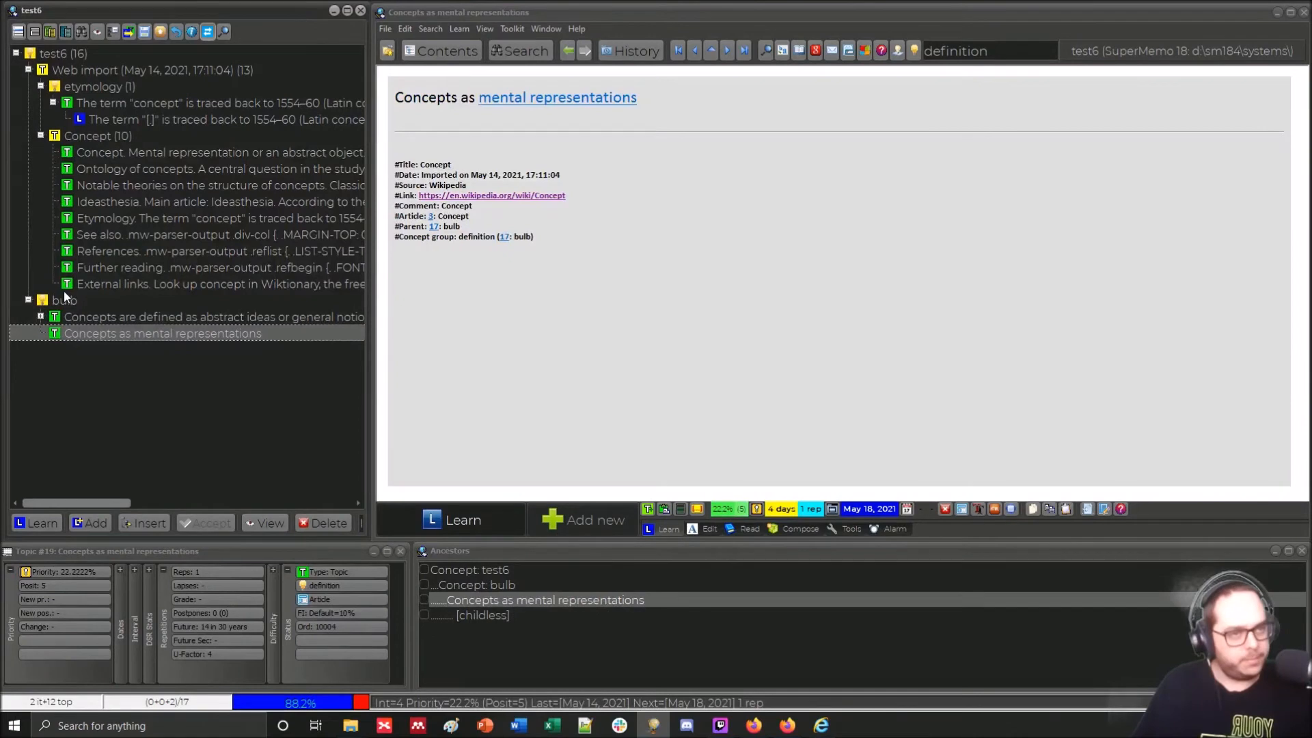
Change the title of the bulb concept element to "definition"
{"action": "left_click", "coordinate": [66, 301]}
{"action": "left_click", "coordinate": [68, 303]}
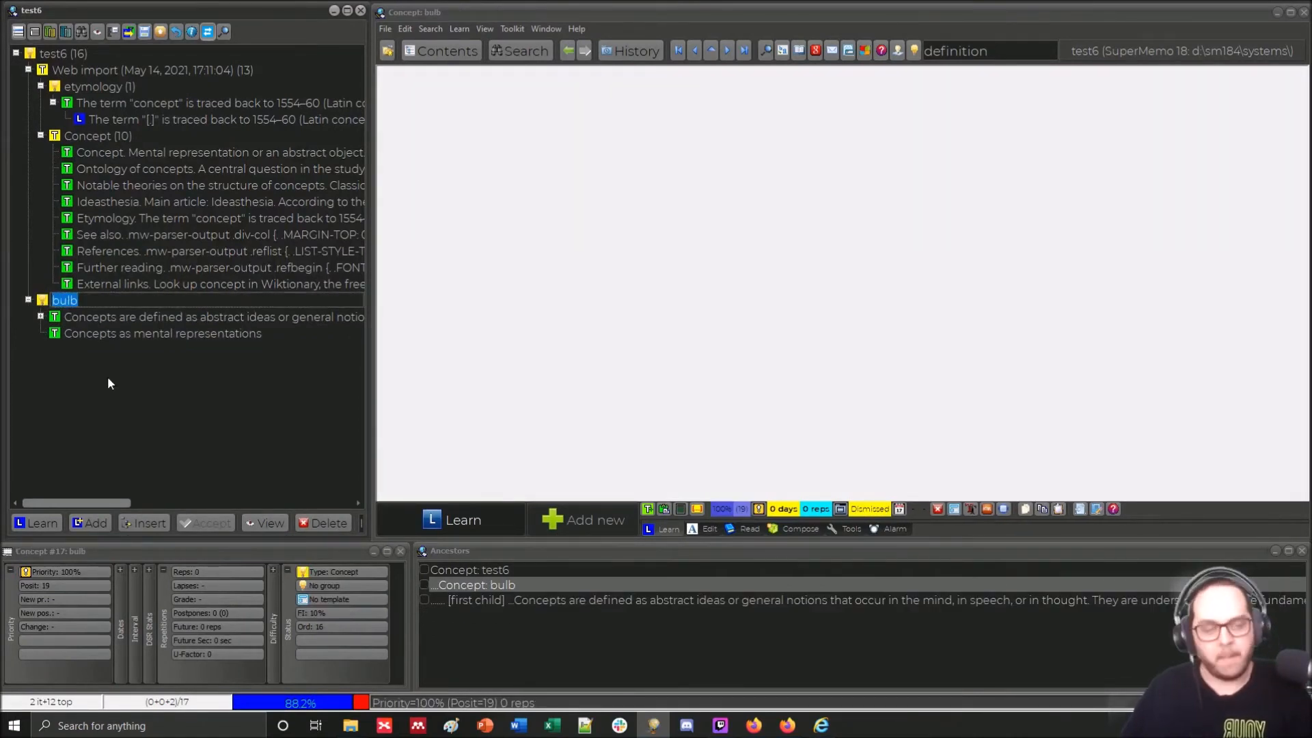
{"action": "type", "text": "definition"}
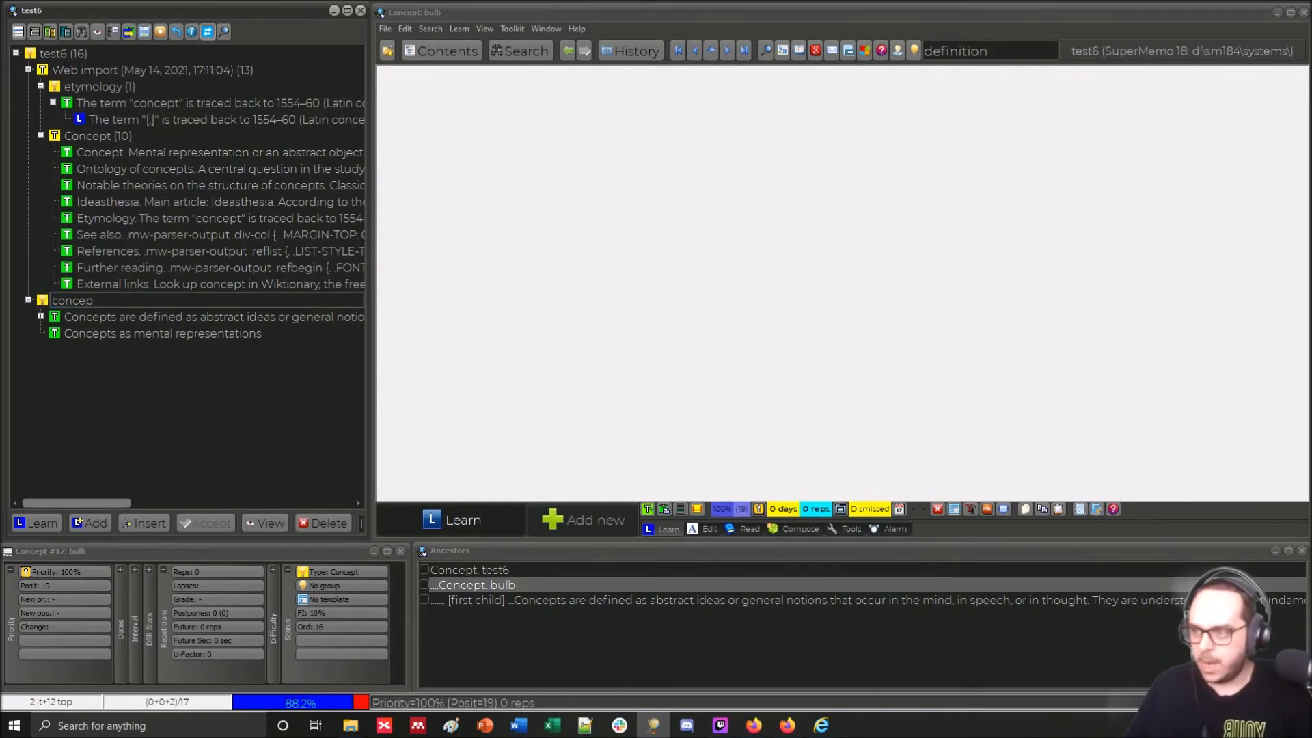
Check the group of the "Concepts as mental representations" extract and compare the definition and etymology concept elements
{"action": "left_click", "coordinate": [162, 334]}
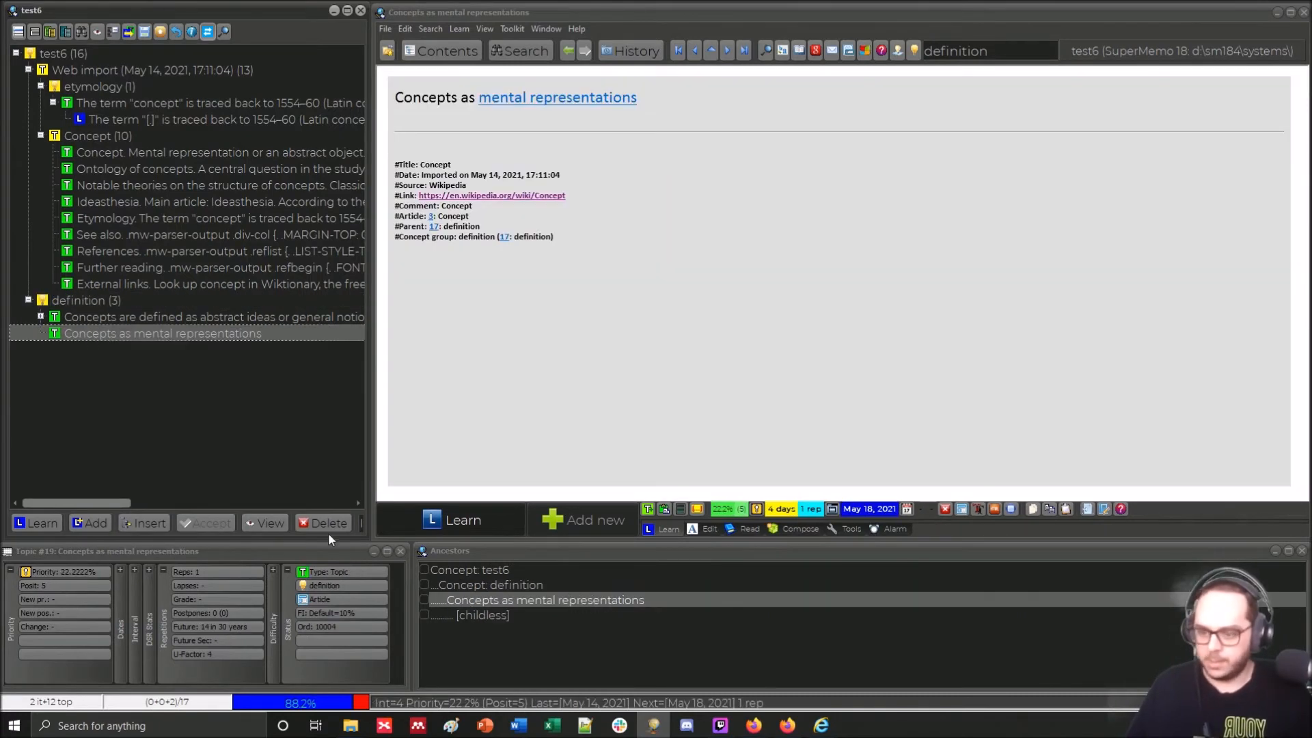
{"action": "left_click", "coordinate": [68, 301]}
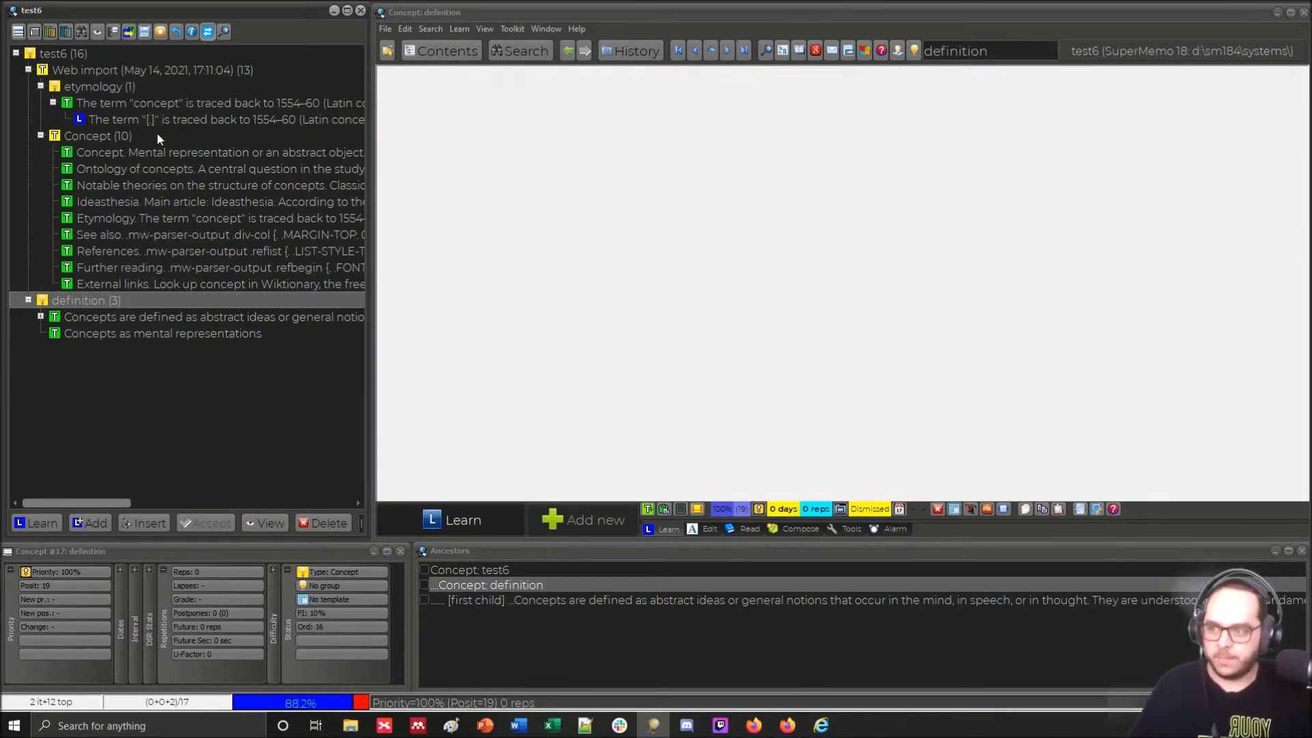
{"action": "left_click", "coordinate": [109, 88]}
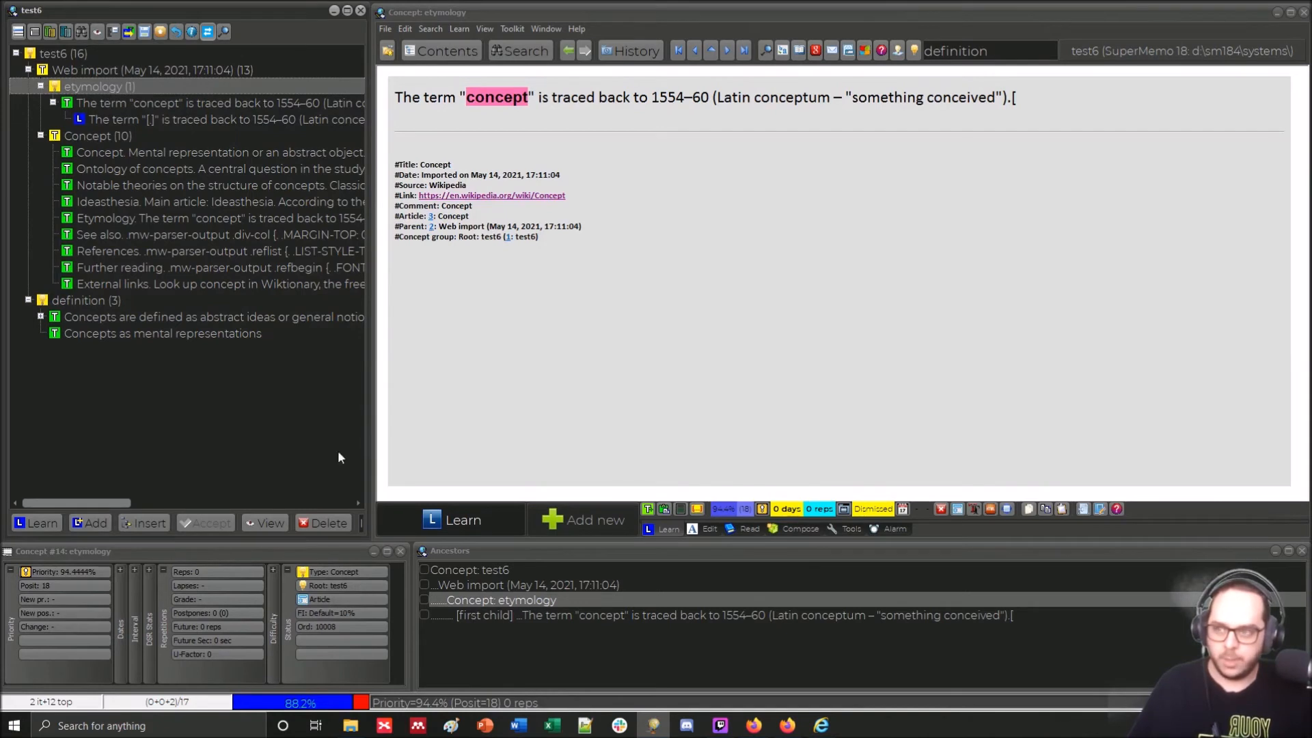
{"action": "left_click", "coordinate": [77, 300]}
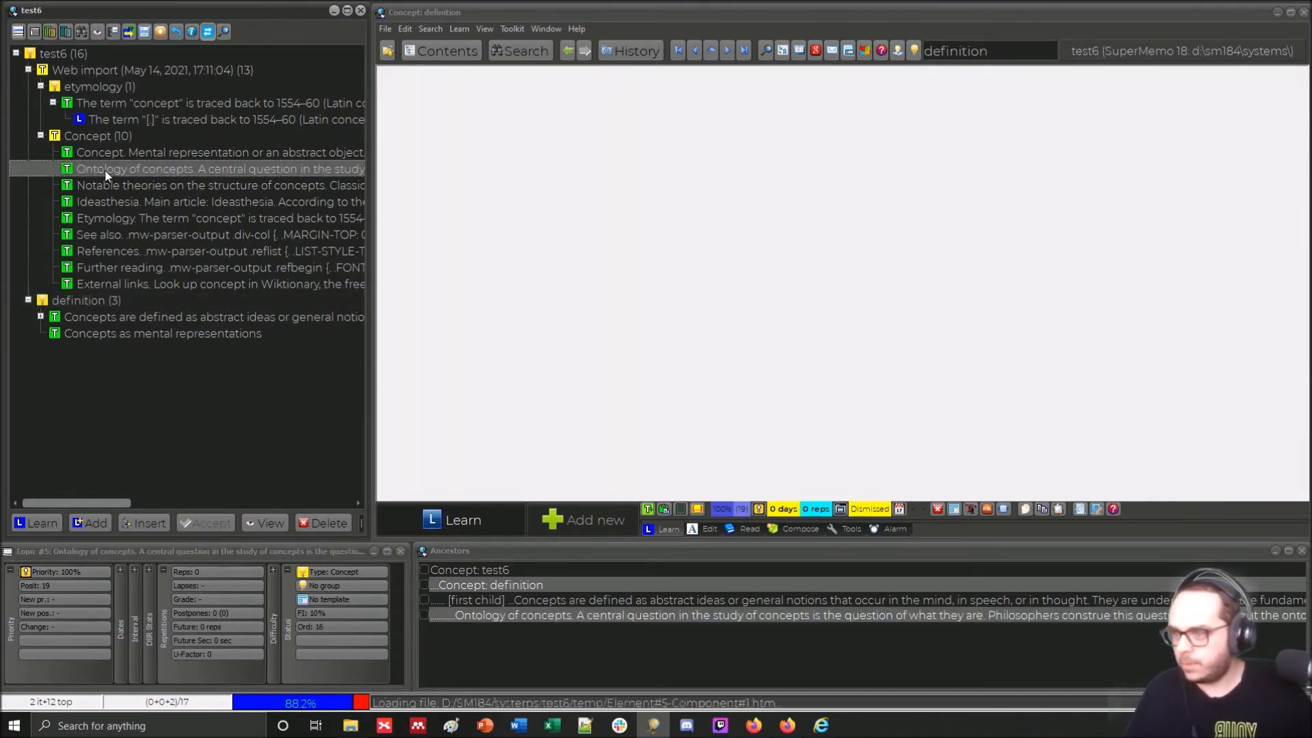
Extract "Concepts as abilities" from the Concept article's introductory topic
{"action": "left_click", "coordinate": [104, 150]}
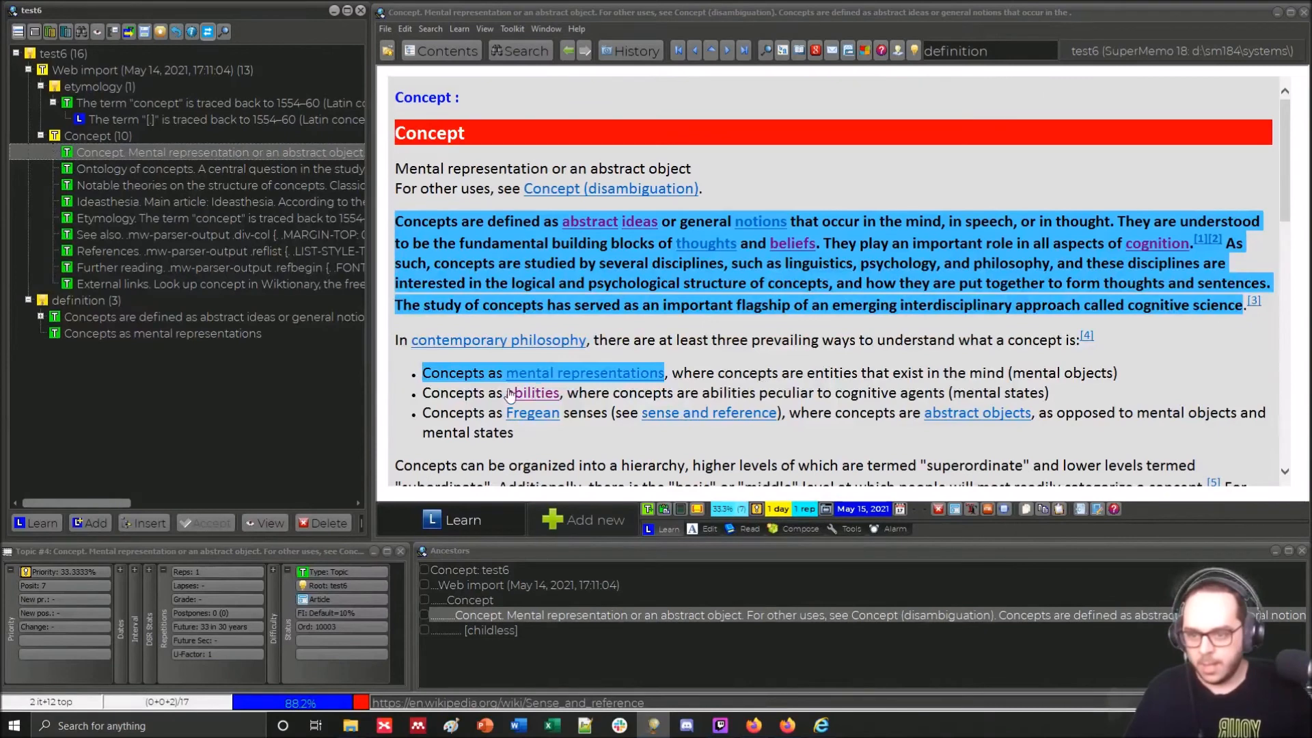
{"action": "left_click", "coordinate": [534, 378]}
{"action": "left_click_drag", "start_coordinate": [559, 395], "coordinate": [427, 406]}
{"action": "key", "text": "alt+x"}
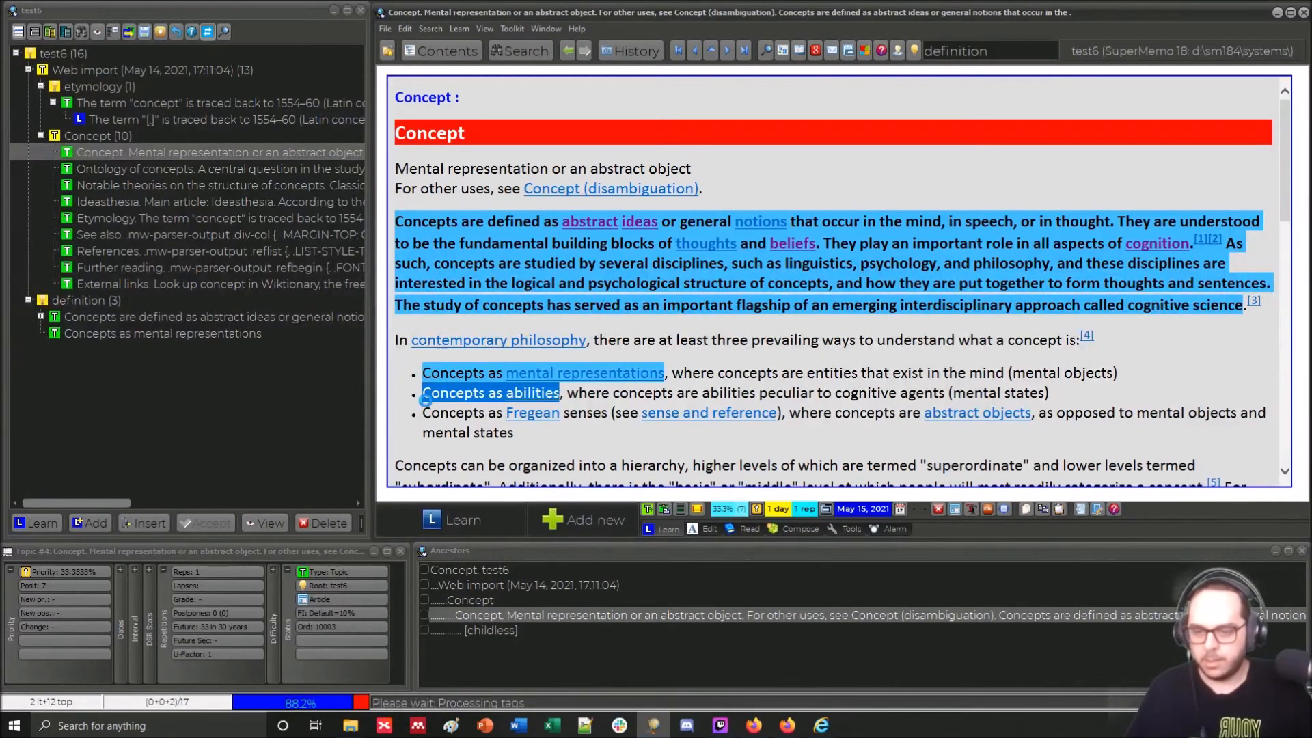
Open the "Concepts as abilities" extract and assign it to the definition concept group
{"action": "key", "text": "alt+Left"}
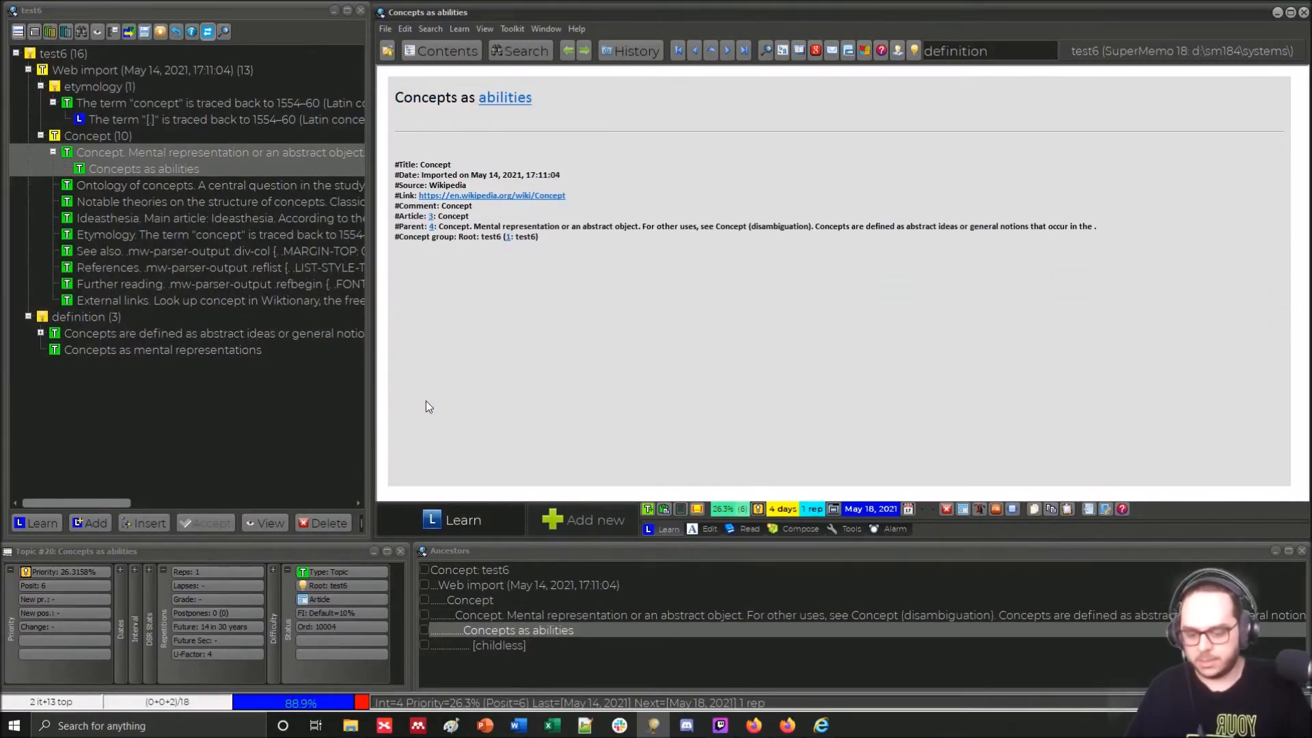
{"action": "key", "text": "ctrl+shift+p"}
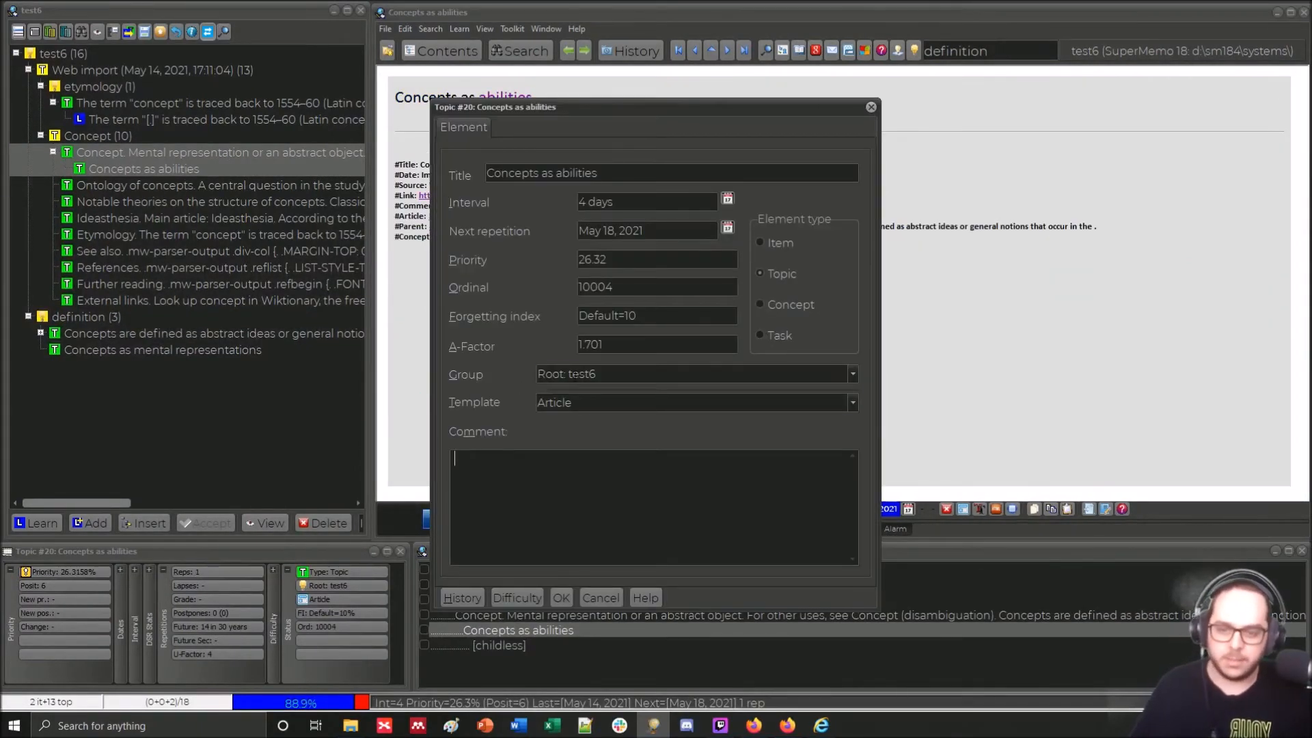
{"action": "left_click", "coordinate": [578, 375]}
{"action": "left_click", "coordinate": [589, 395]}
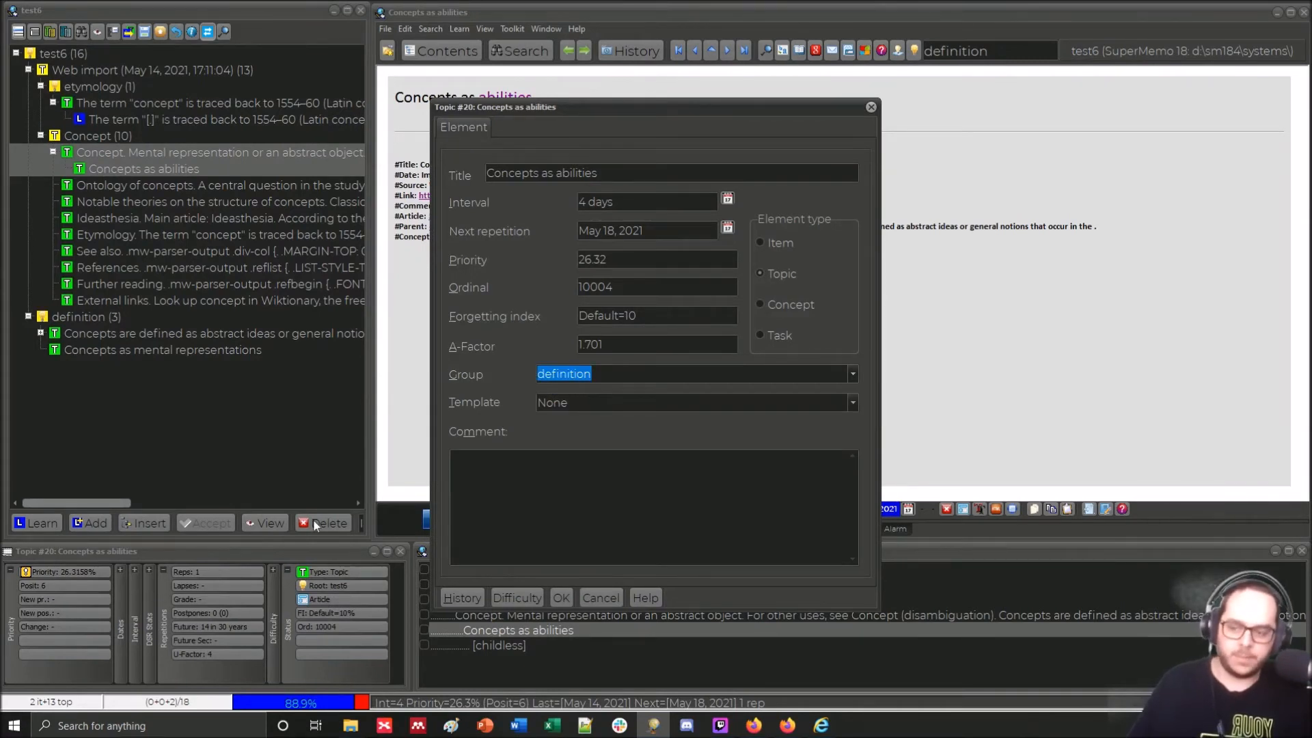
{"action": "left_click", "coordinate": [561, 598]}
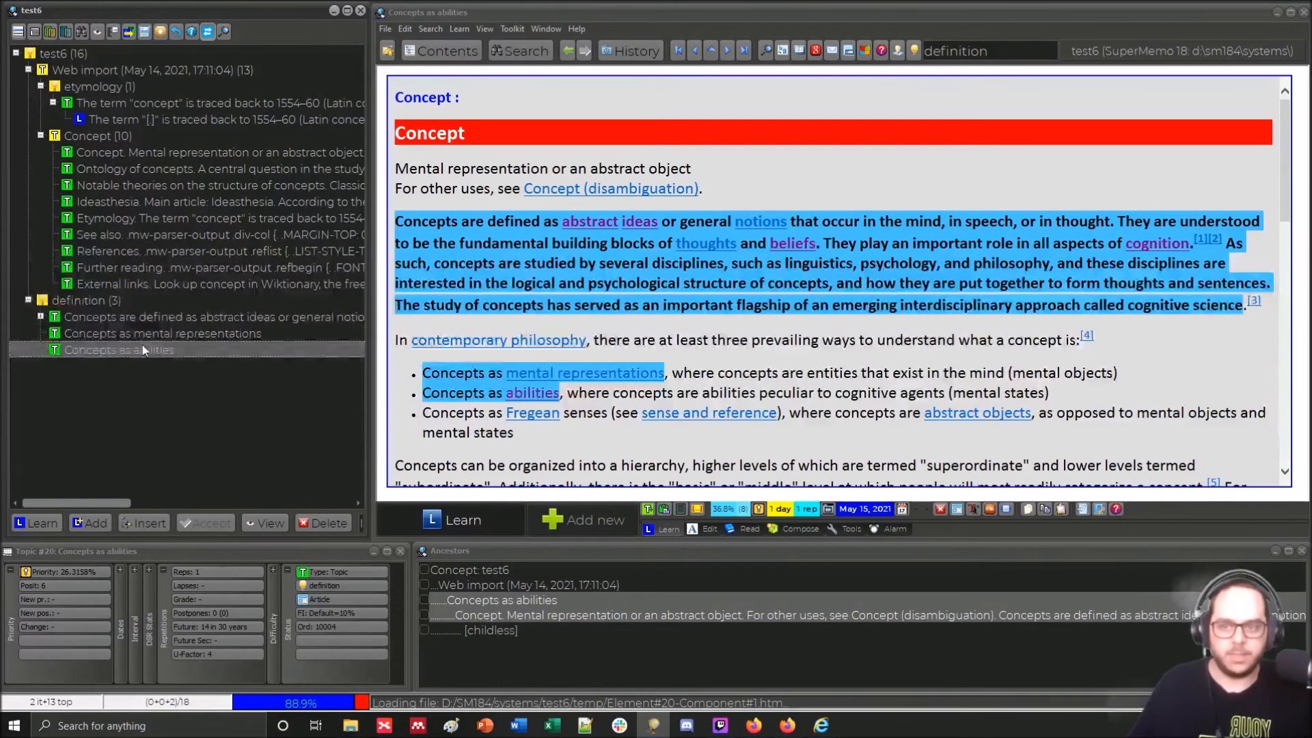
Open the definition concept element and review its linked element, root and hook branch in the concept registry
{"action": "left_click", "coordinate": [95, 300]}
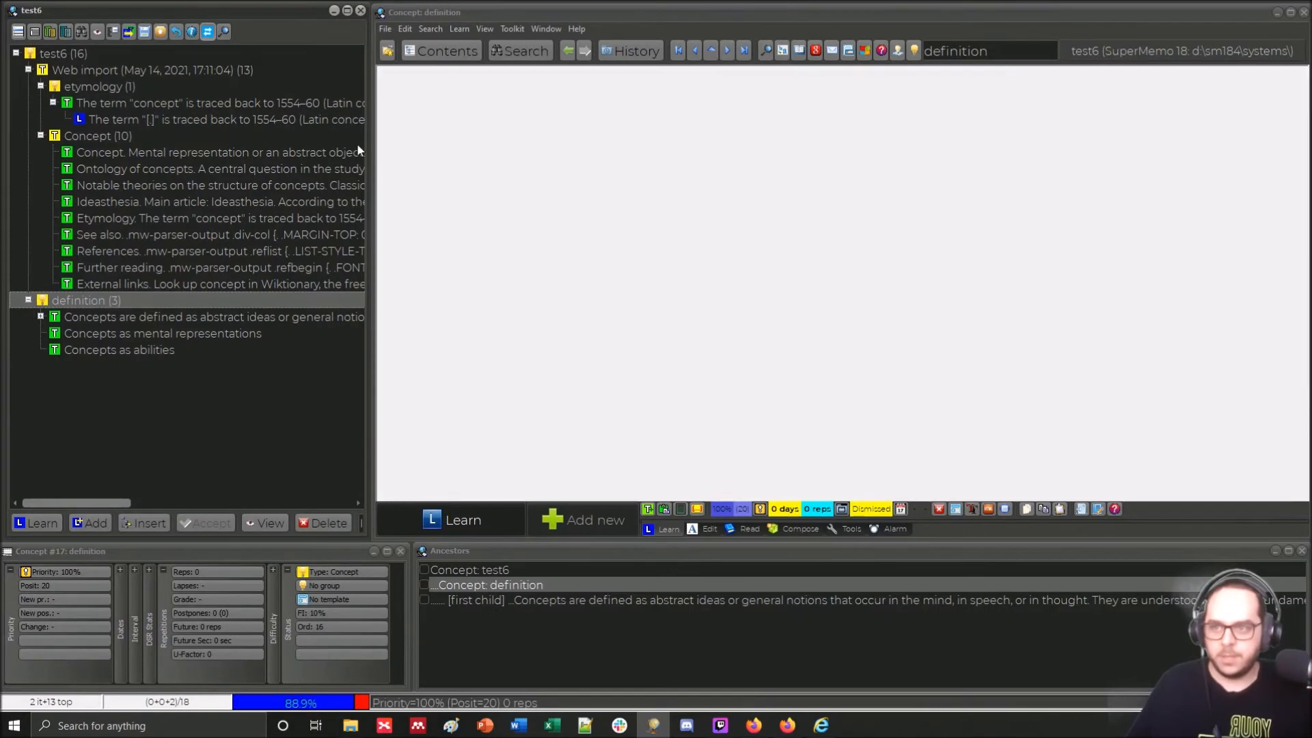
{"action": "left_click", "coordinate": [400, 31]}
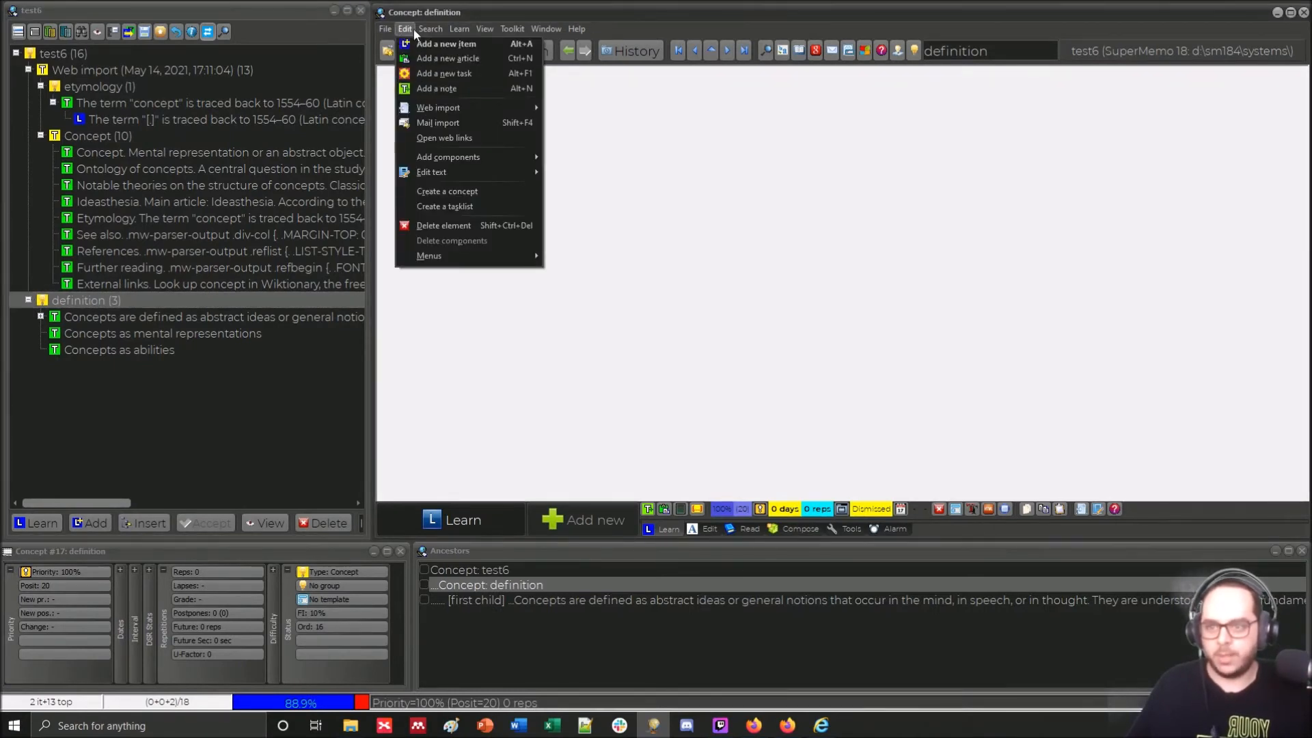
{"action": "mouse_move", "coordinate": [424, 30]}
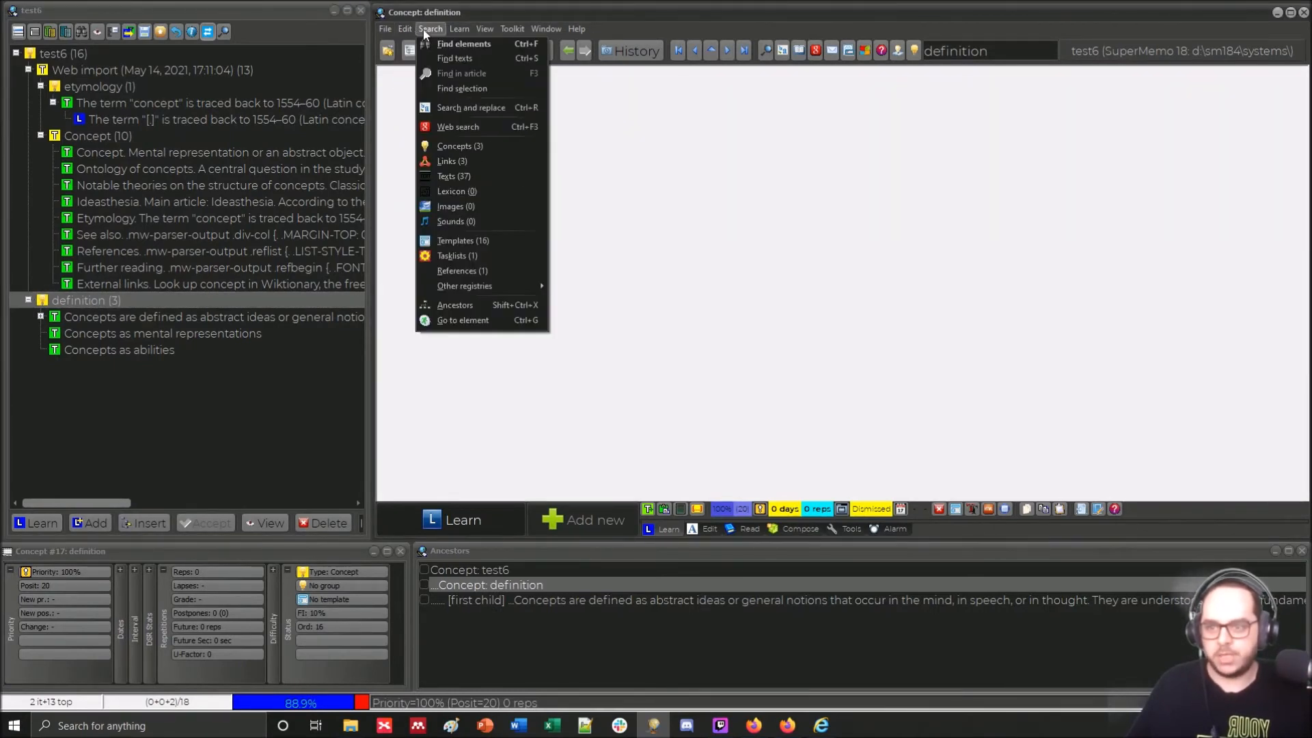
{"action": "left_click", "coordinate": [478, 147]}
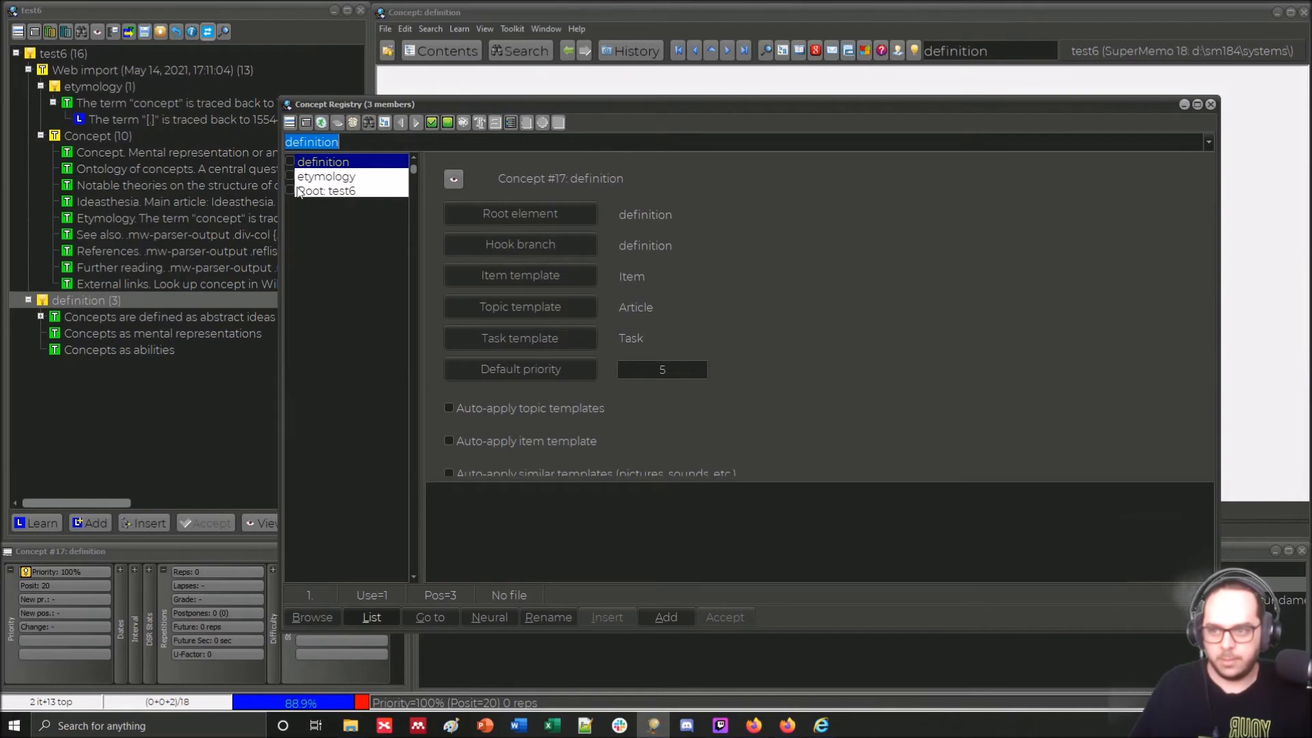
{"action": "key", "text": "Down"}
{"action": "key", "text": "Up"}
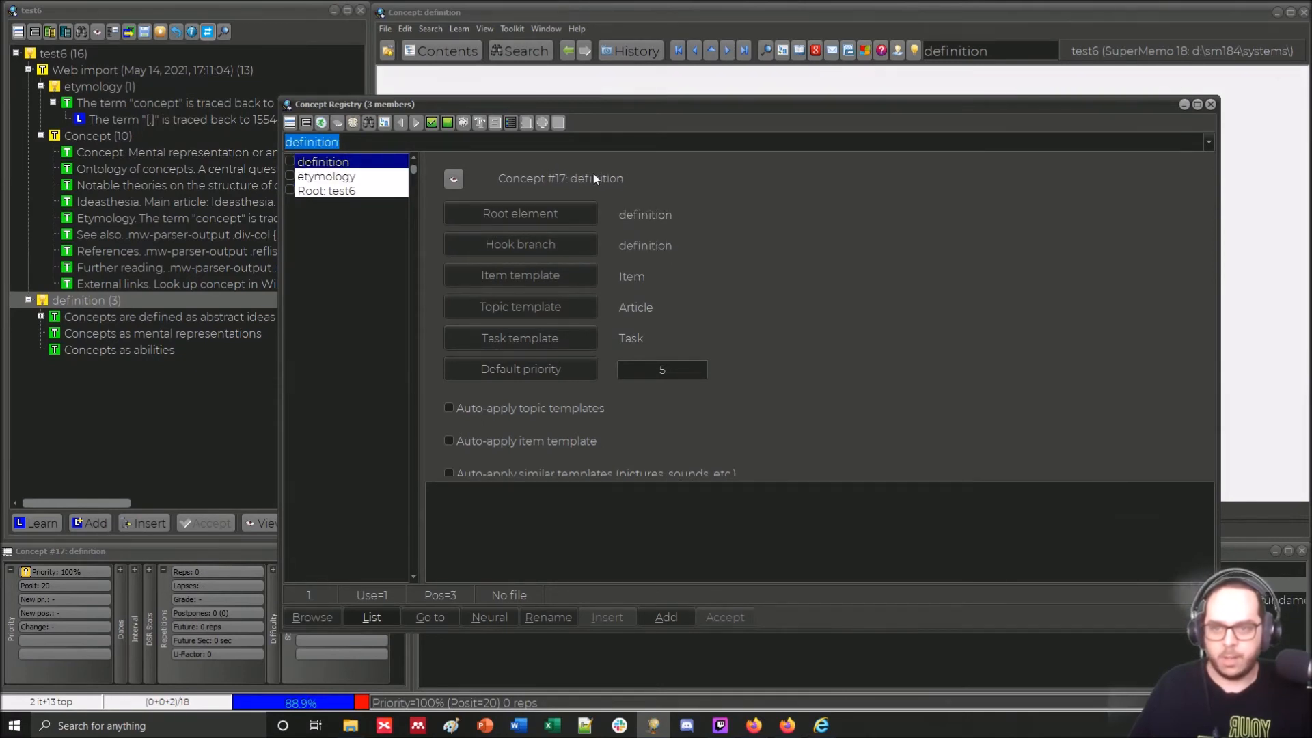
Close the concept registry and rename the definition concept element in the contents tree as "light"
{"action": "left_click", "coordinate": [1210, 105]}
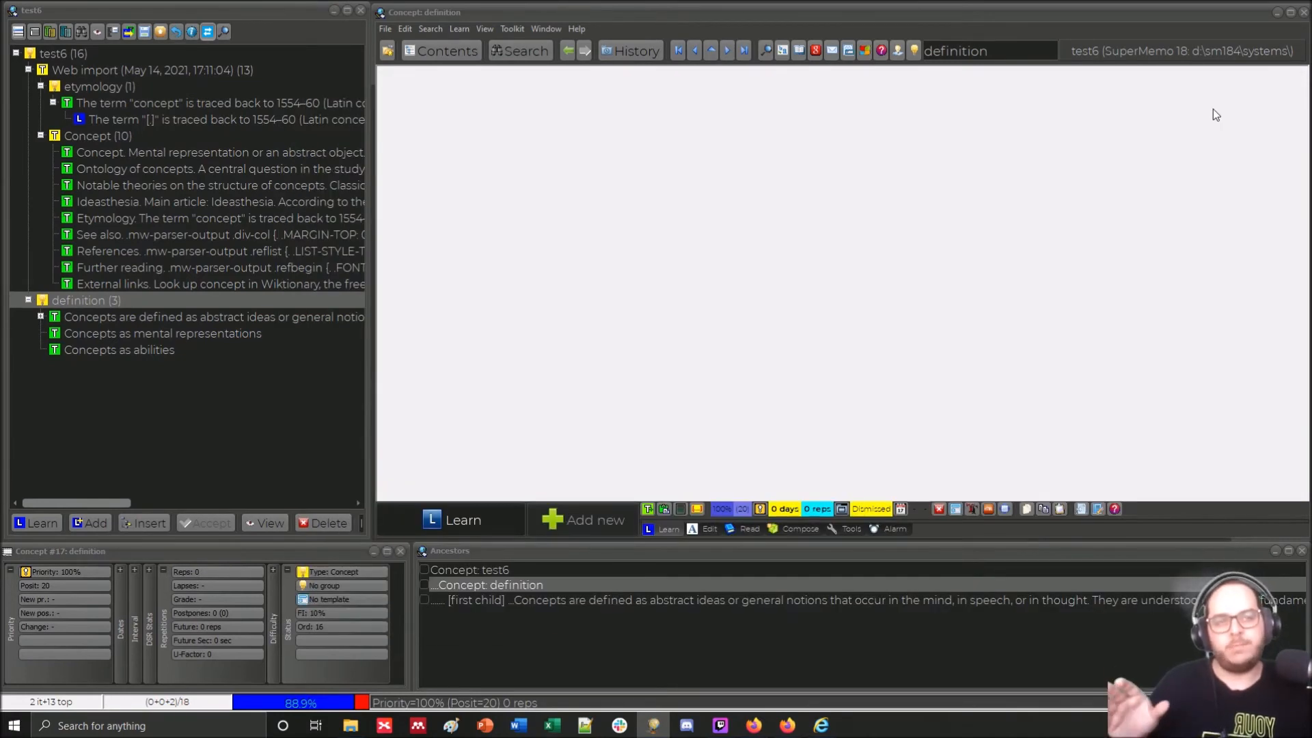
{"action": "left_click", "coordinate": [1073, 177]}
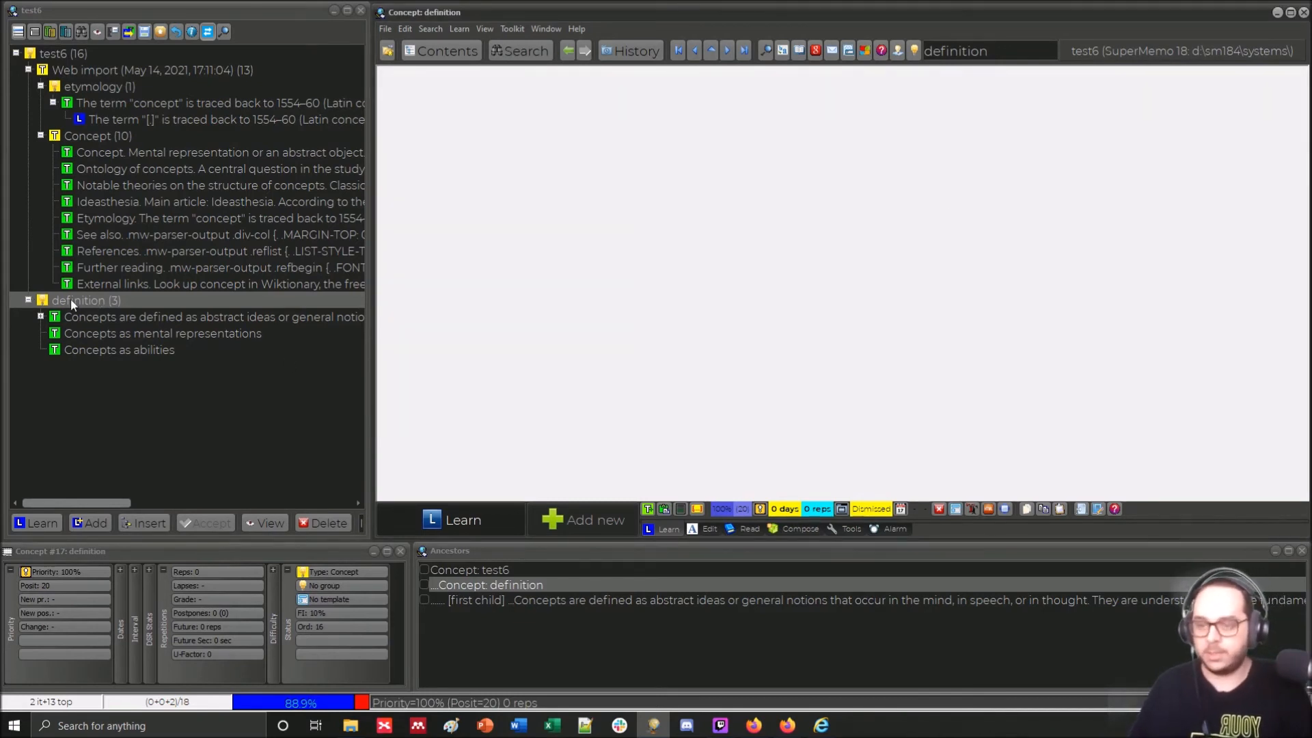
{"action": "key", "text": "alt+t"}
{"action": "key", "text": "Return"}
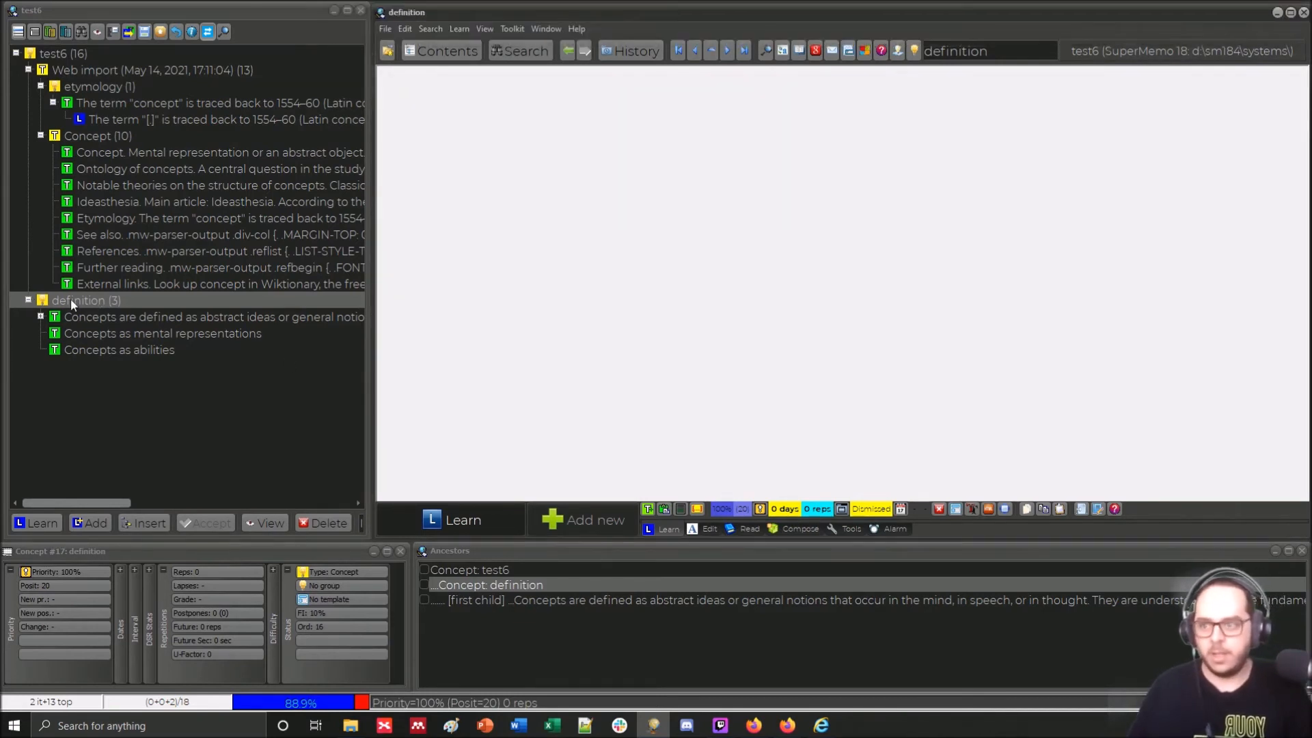
{"action": "left_click", "coordinate": [83, 301]}
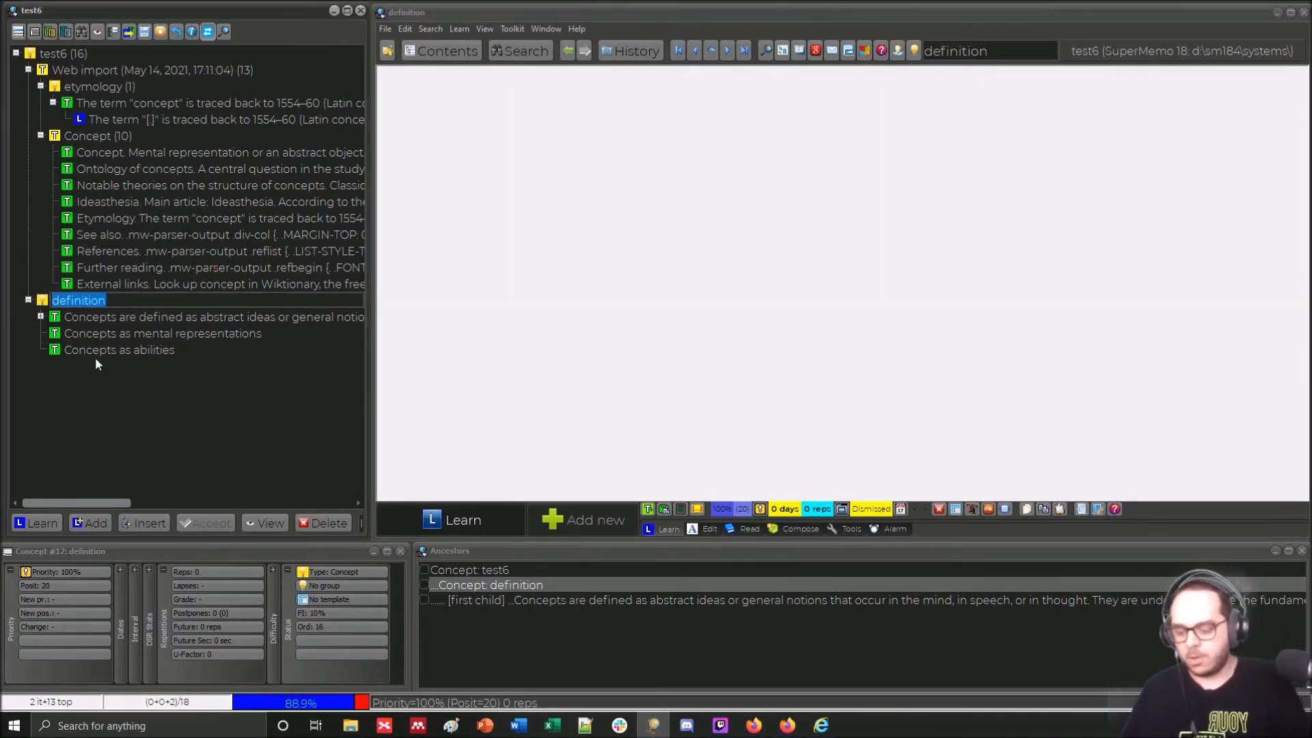
{"action": "type", "text": "li"}
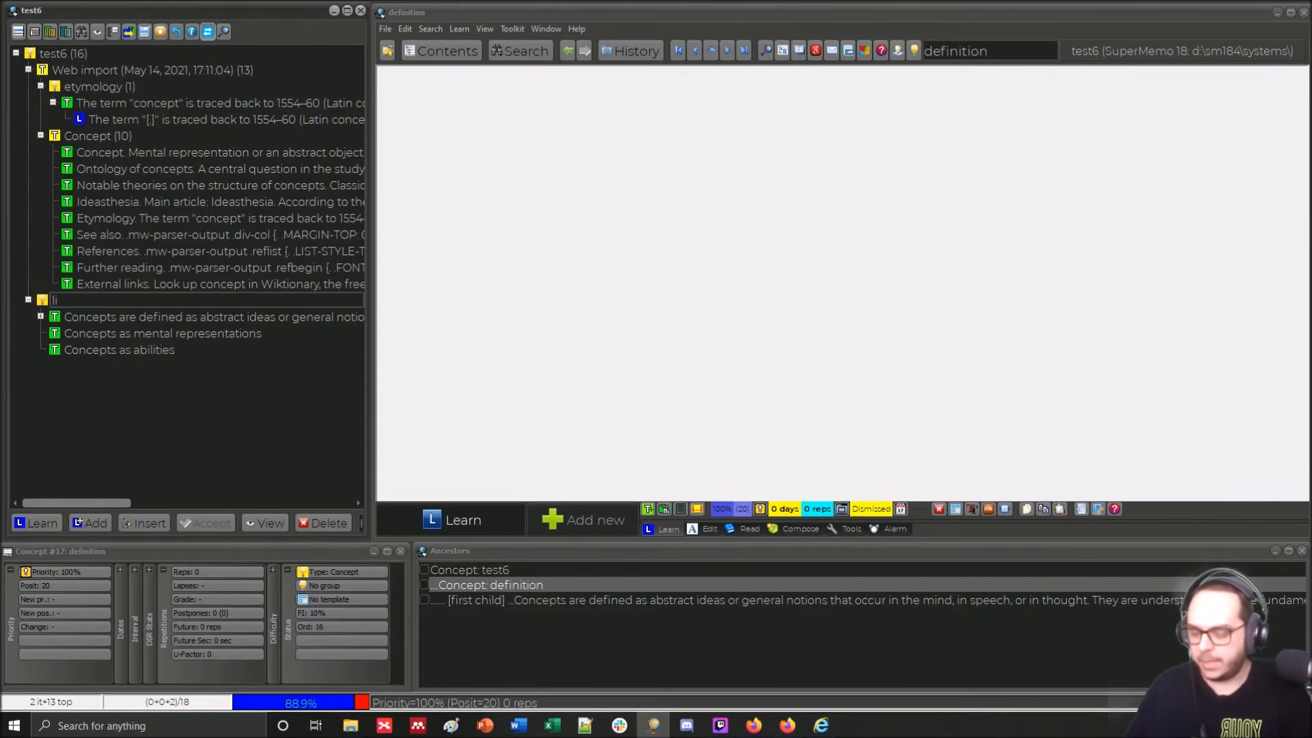
{"action": "type", "text": "ght"}
{"action": "key", "text": "Return"}
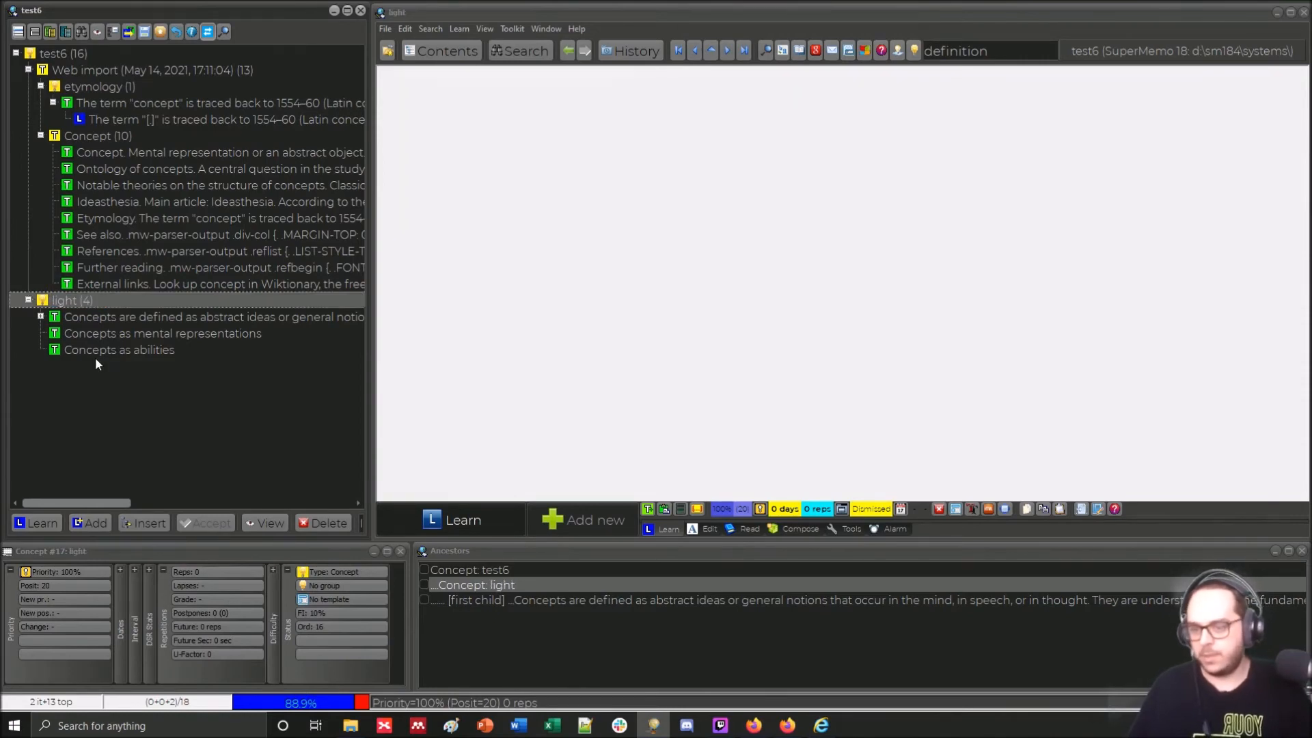
Extract "Concepts as Fregean senses" from the Concept article's introductory topic
{"action": "left_click", "coordinate": [100, 155]}
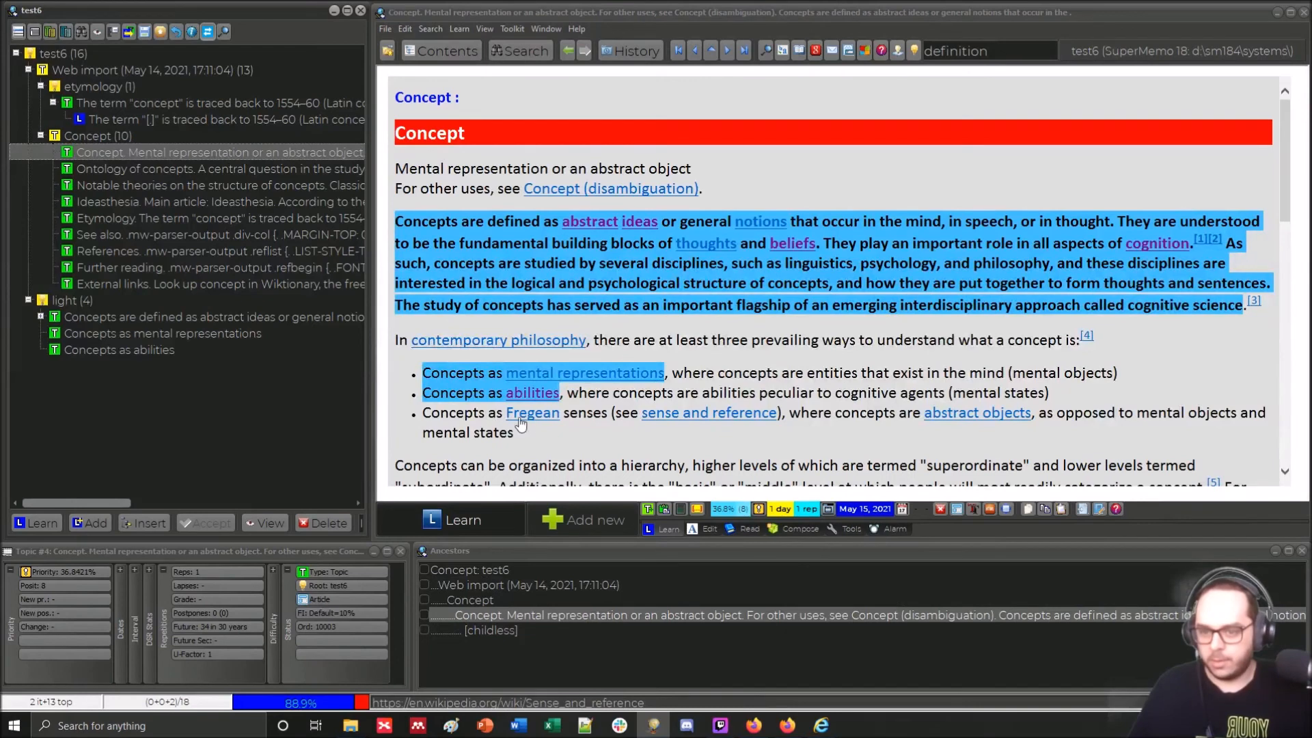
{"action": "left_click", "coordinate": [606, 414]}
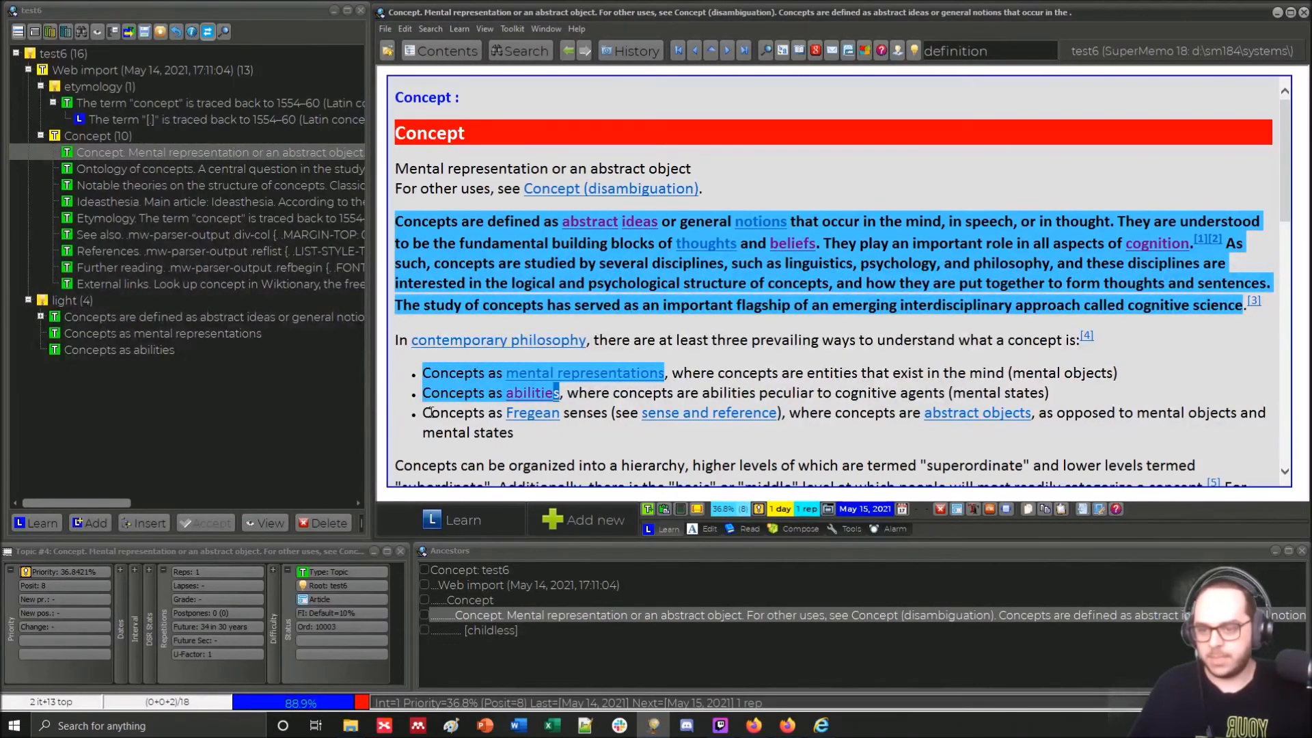
{"action": "left_click_drag", "start_coordinate": [423, 413], "coordinate": [582, 420]}
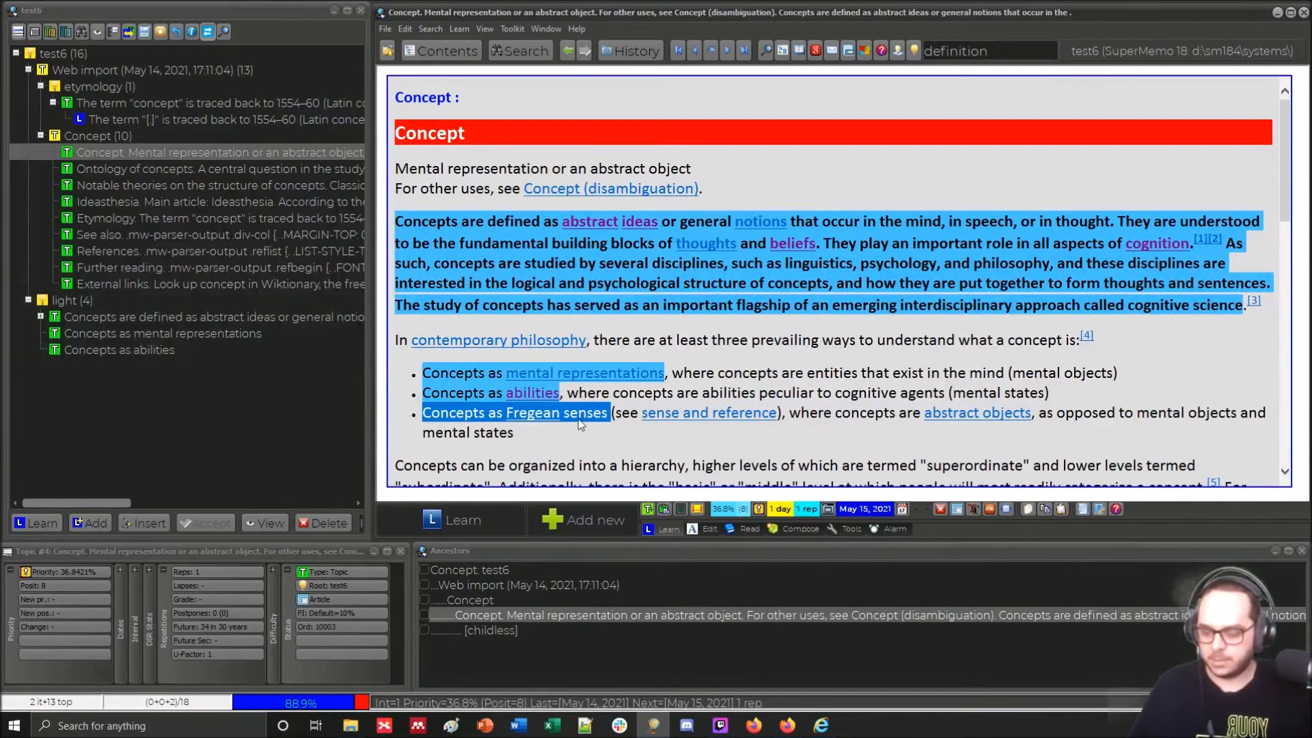
{"action": "key", "text": "alt+x"}
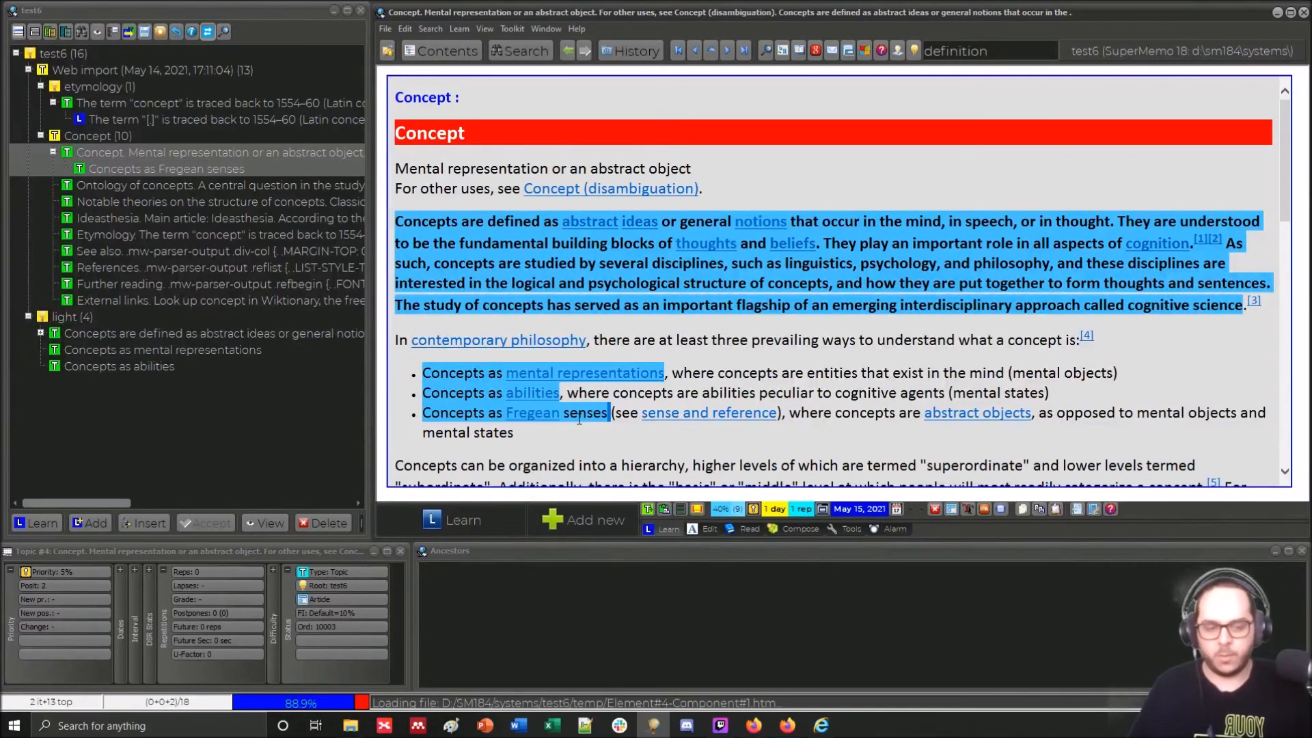
Open the "Concepts as Fregean senses" extract and assign it to the definition concept group
{"action": "key", "text": "alt+Left"}
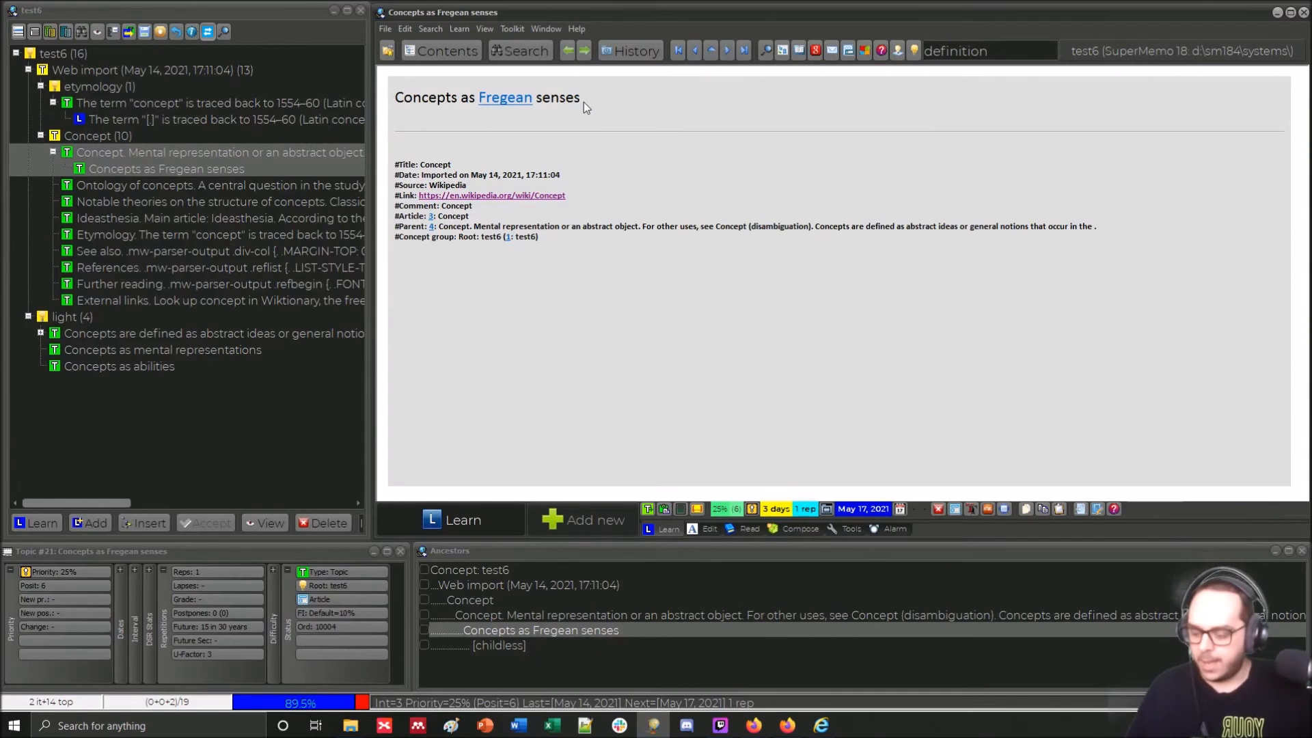
{"action": "key", "text": "ctrl+shift+p"}
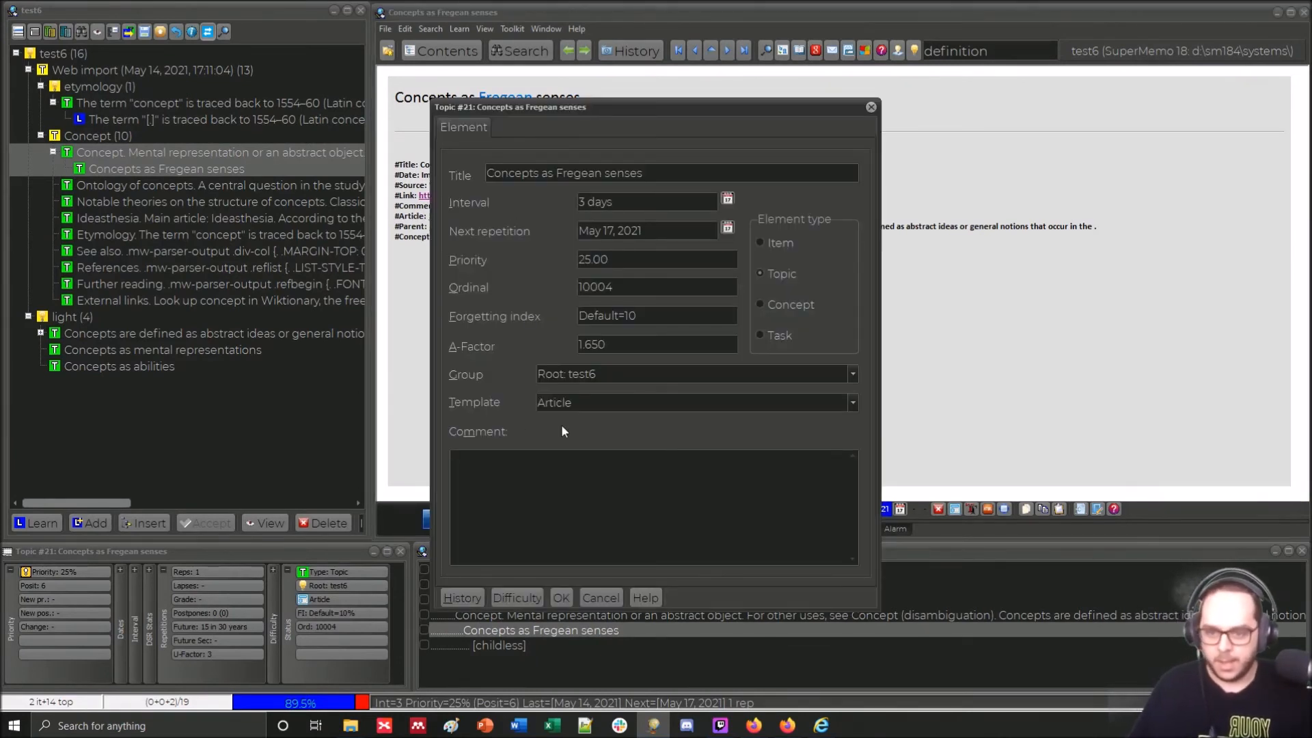
{"action": "left_click", "coordinate": [592, 374]}
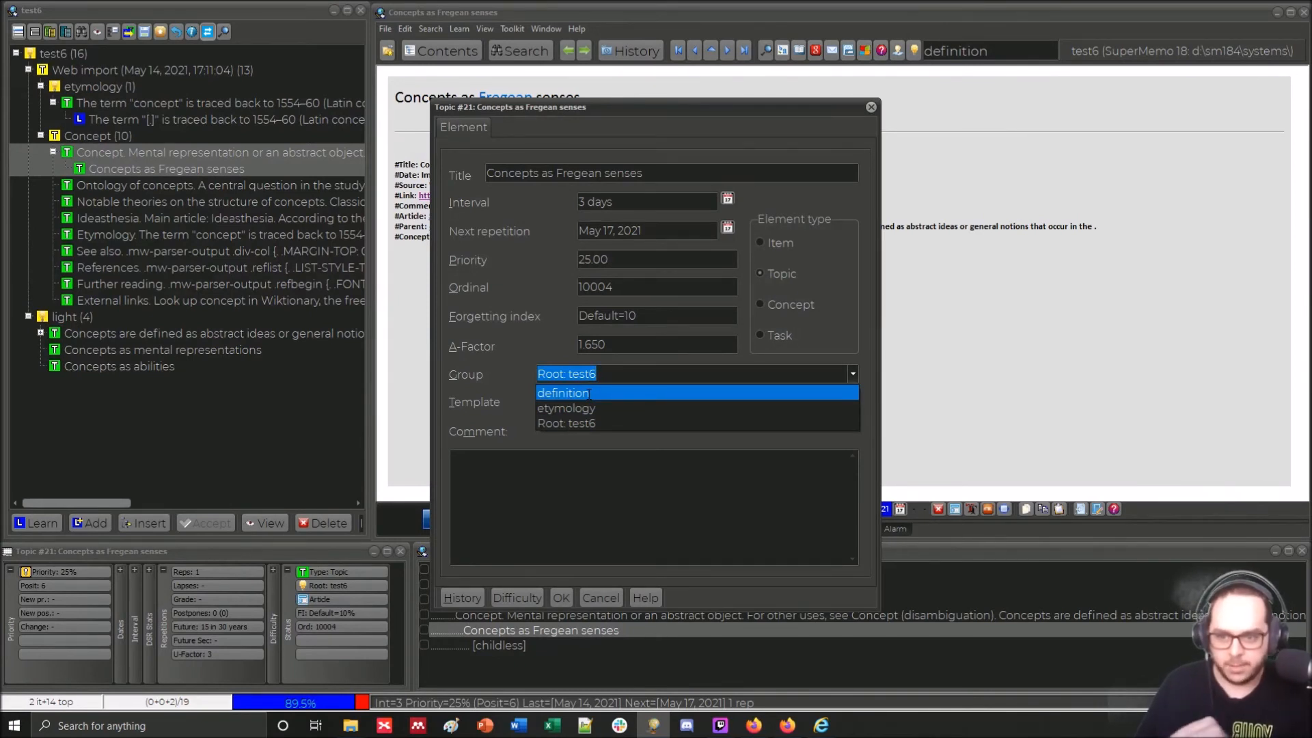
{"action": "left_click", "coordinate": [589, 393]}
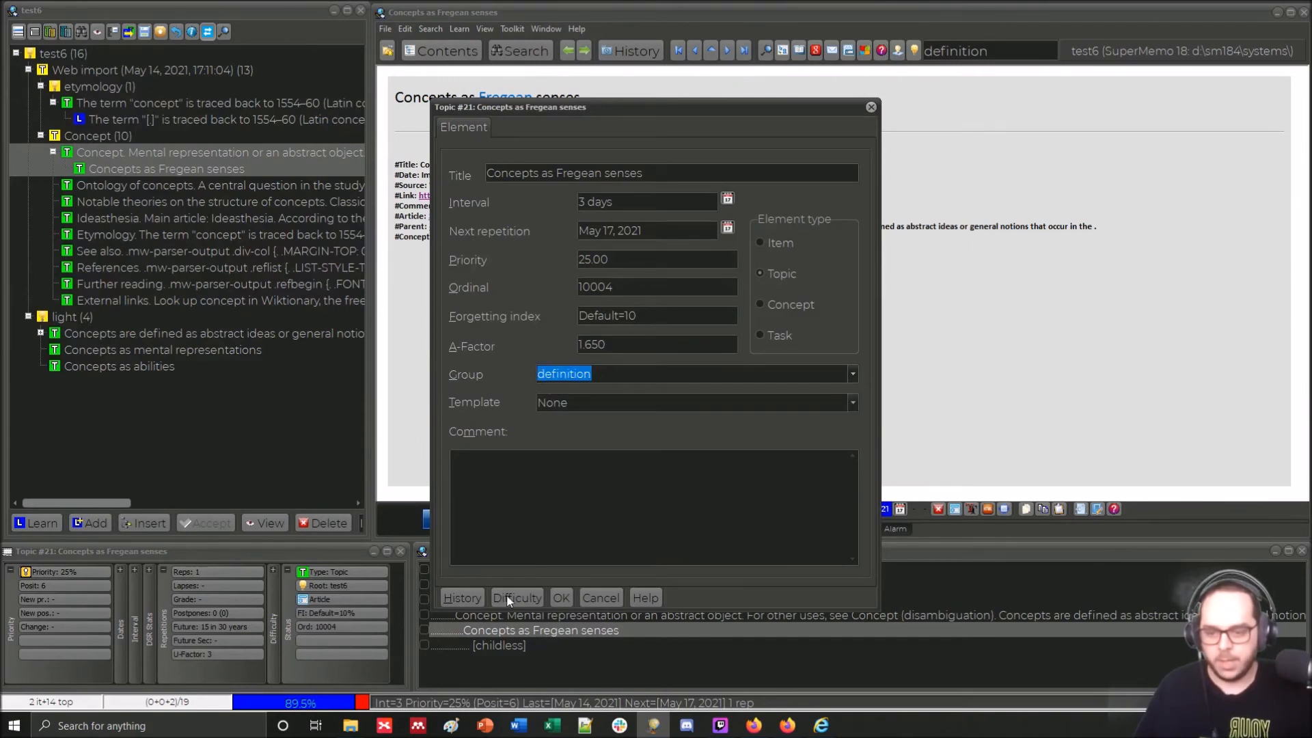
{"action": "left_click", "coordinate": [560, 597]}
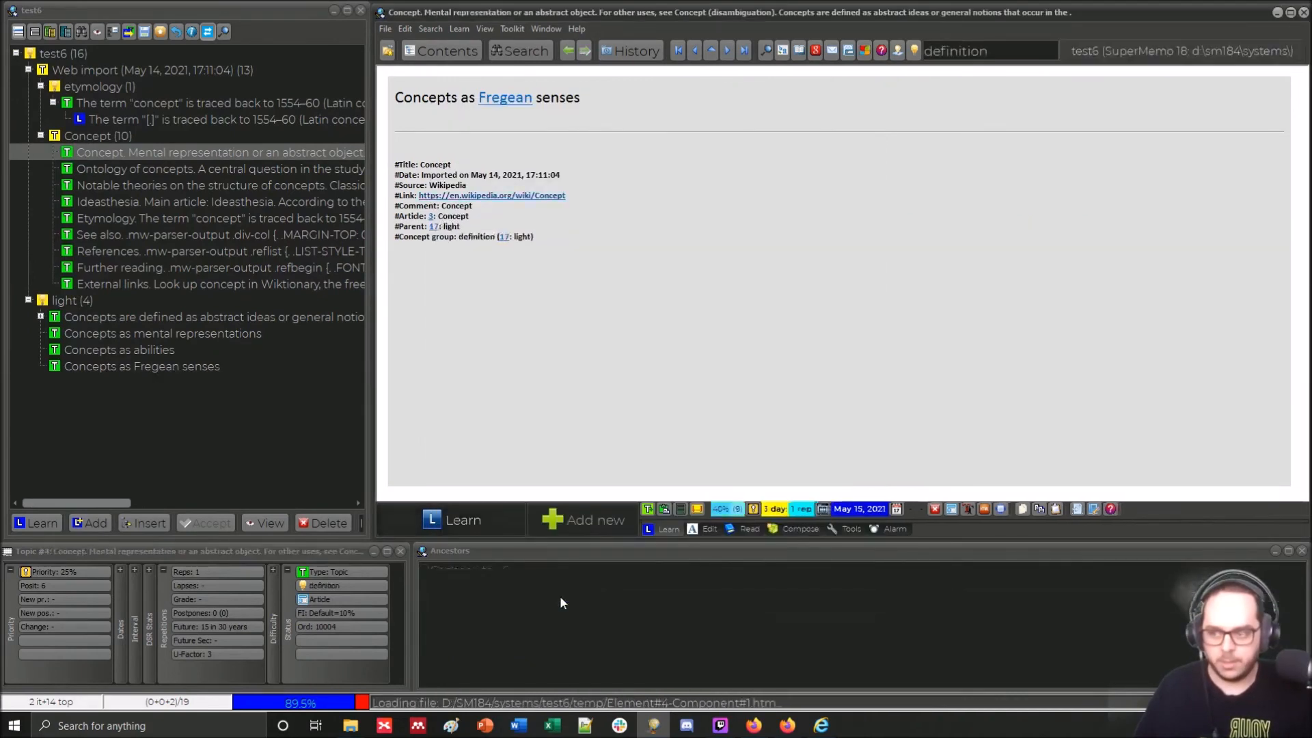
{"action": "left_click", "coordinate": [455, 377]}
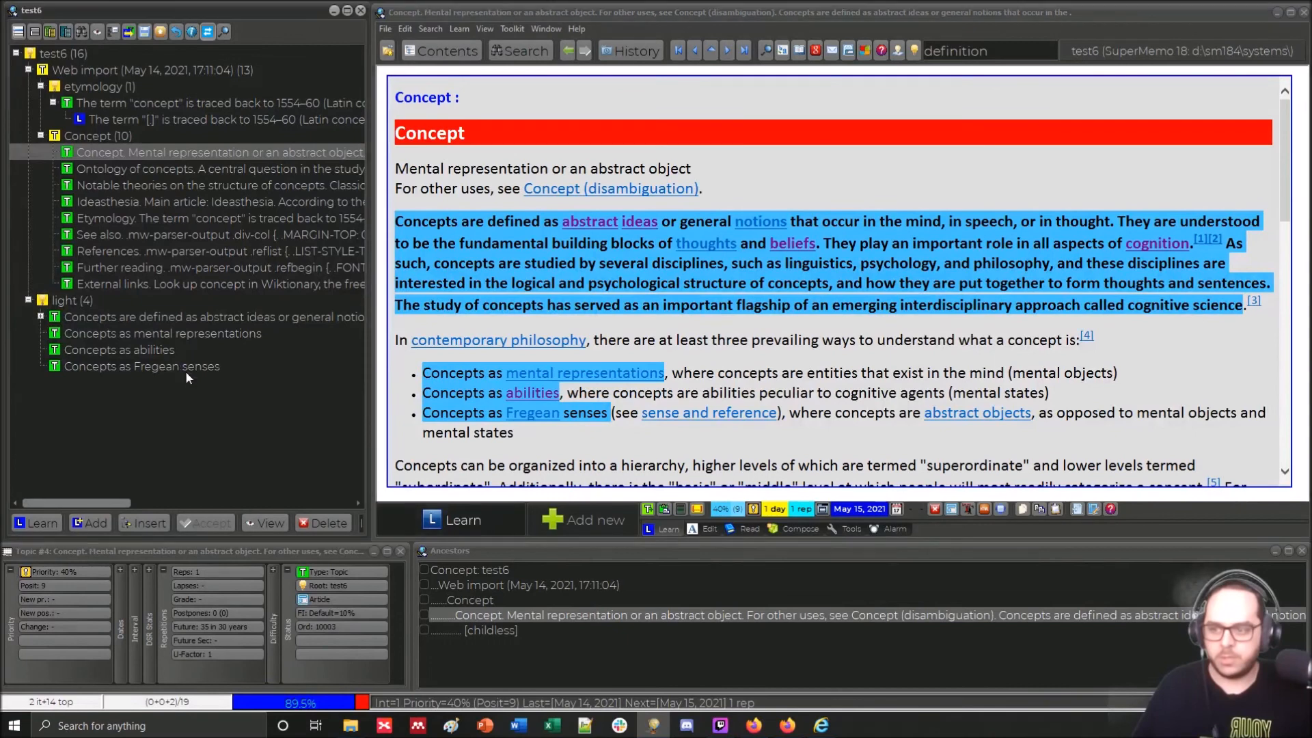
View the "Concepts as Fregean senses" extract in its new branch and check the definition entry's root and hook in the concept registry
{"action": "left_click", "coordinate": [186, 369]}
{"action": "left_click", "coordinate": [432, 30]}
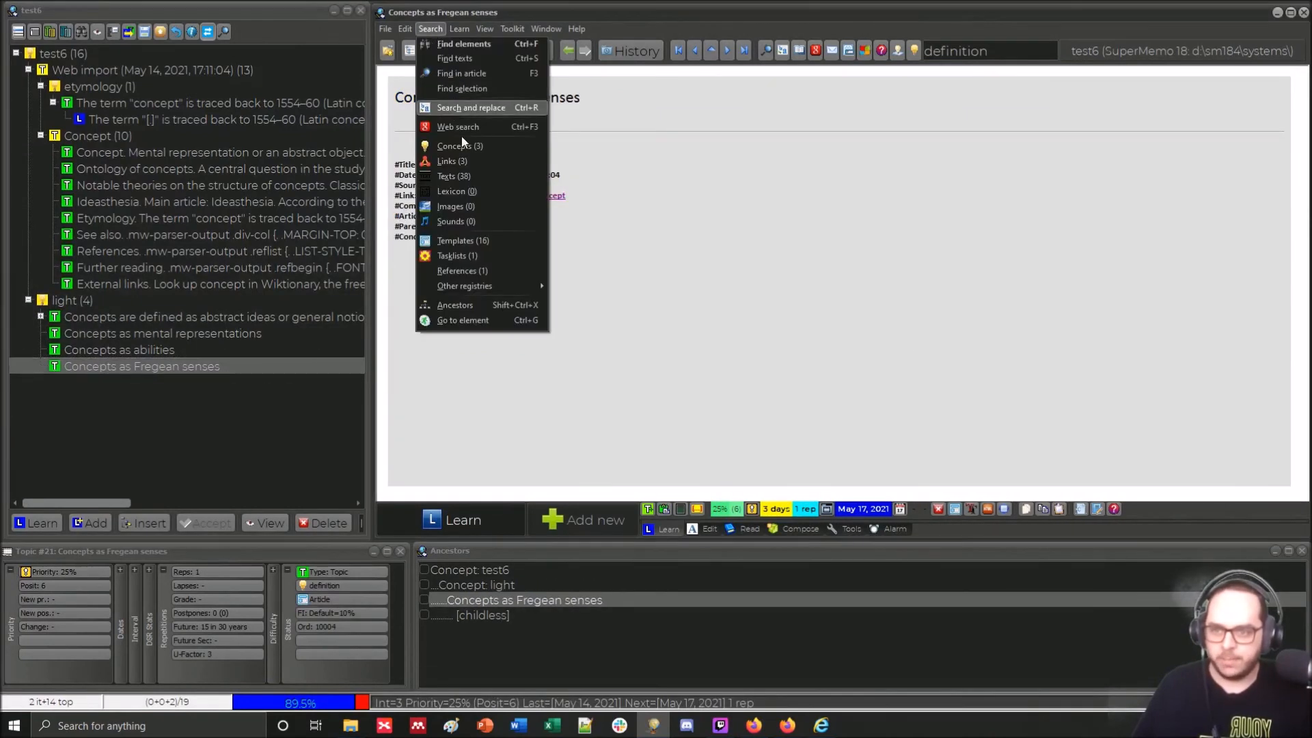
{"action": "left_click", "coordinate": [469, 147]}
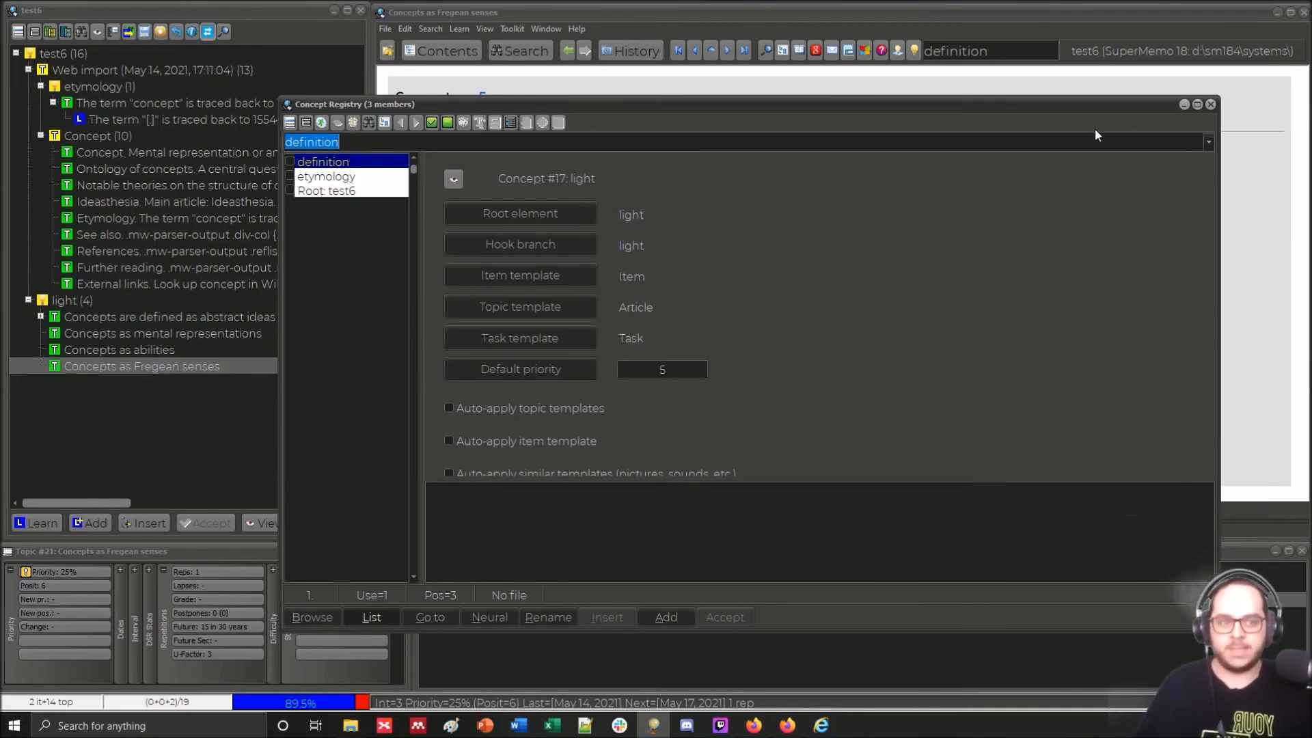
{"action": "left_click", "coordinate": [1210, 105]}
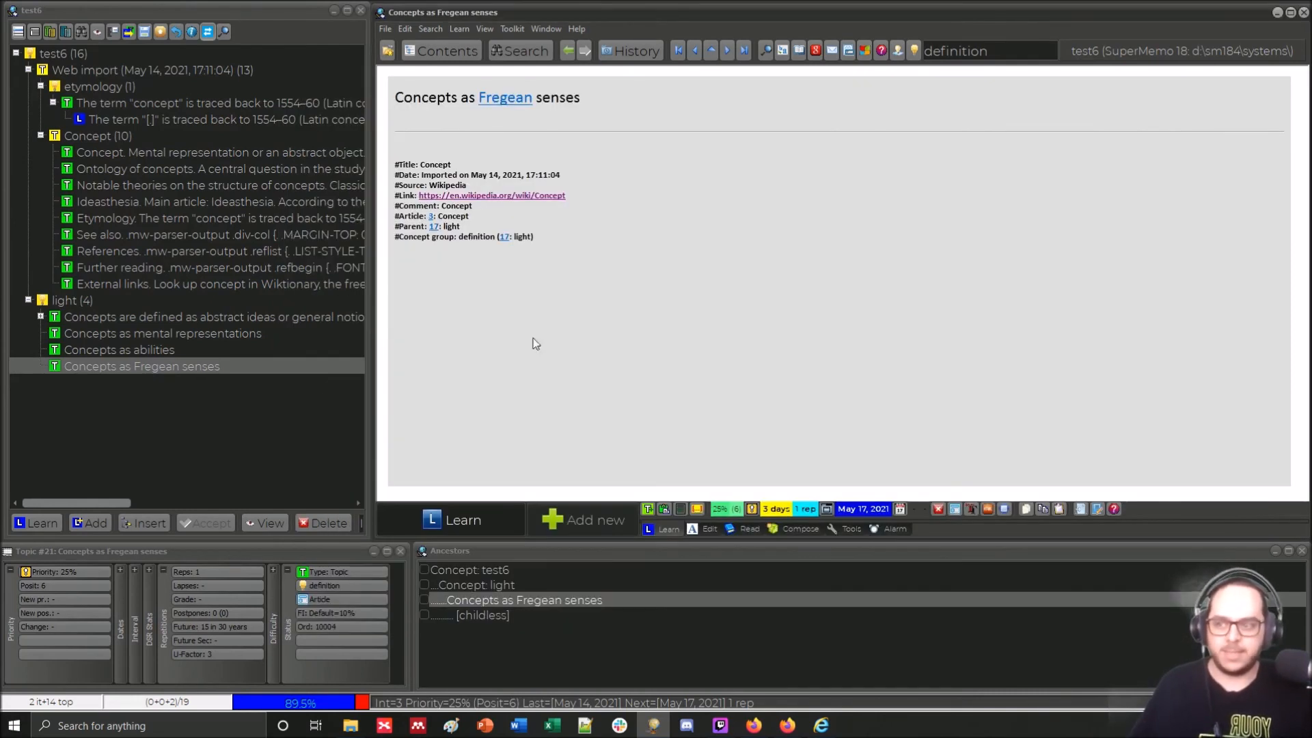
Open the light concept element and compare the definition and etymology entries in the concept registry
{"action": "left_click", "coordinate": [64, 304]}
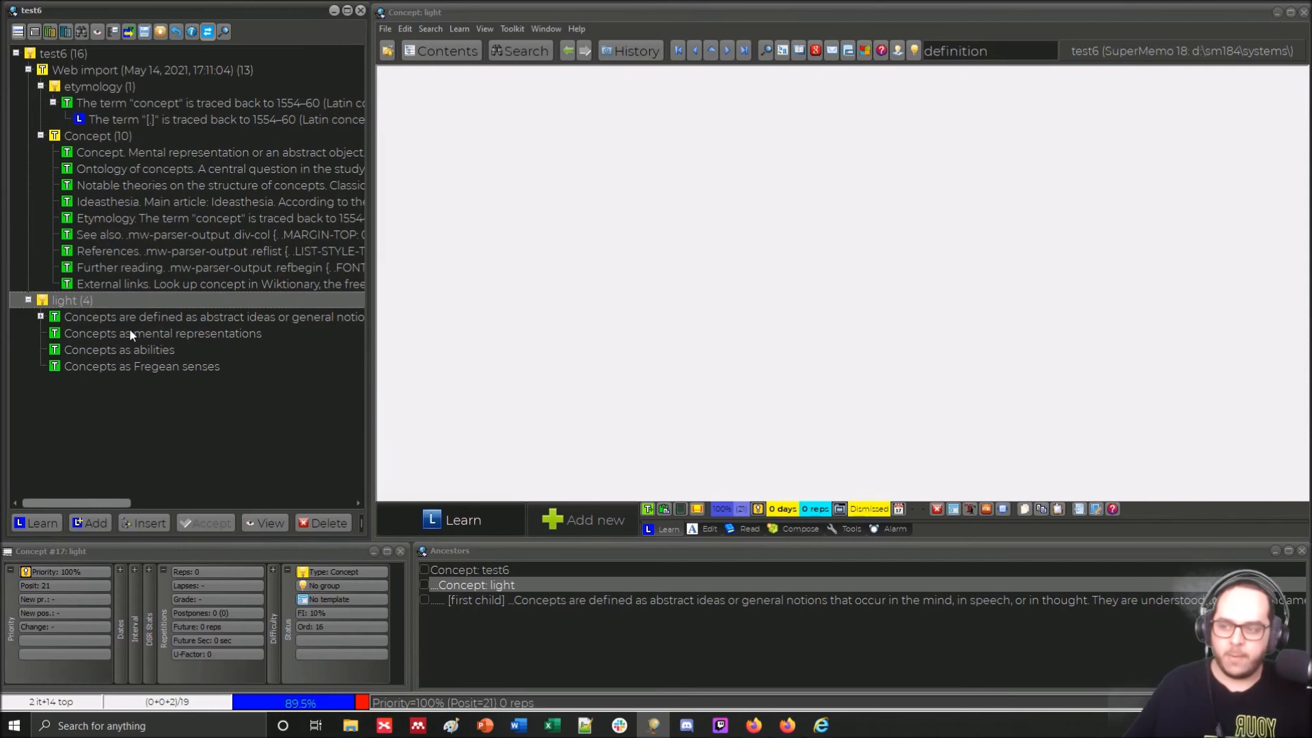
{"action": "left_click", "coordinate": [431, 29]}
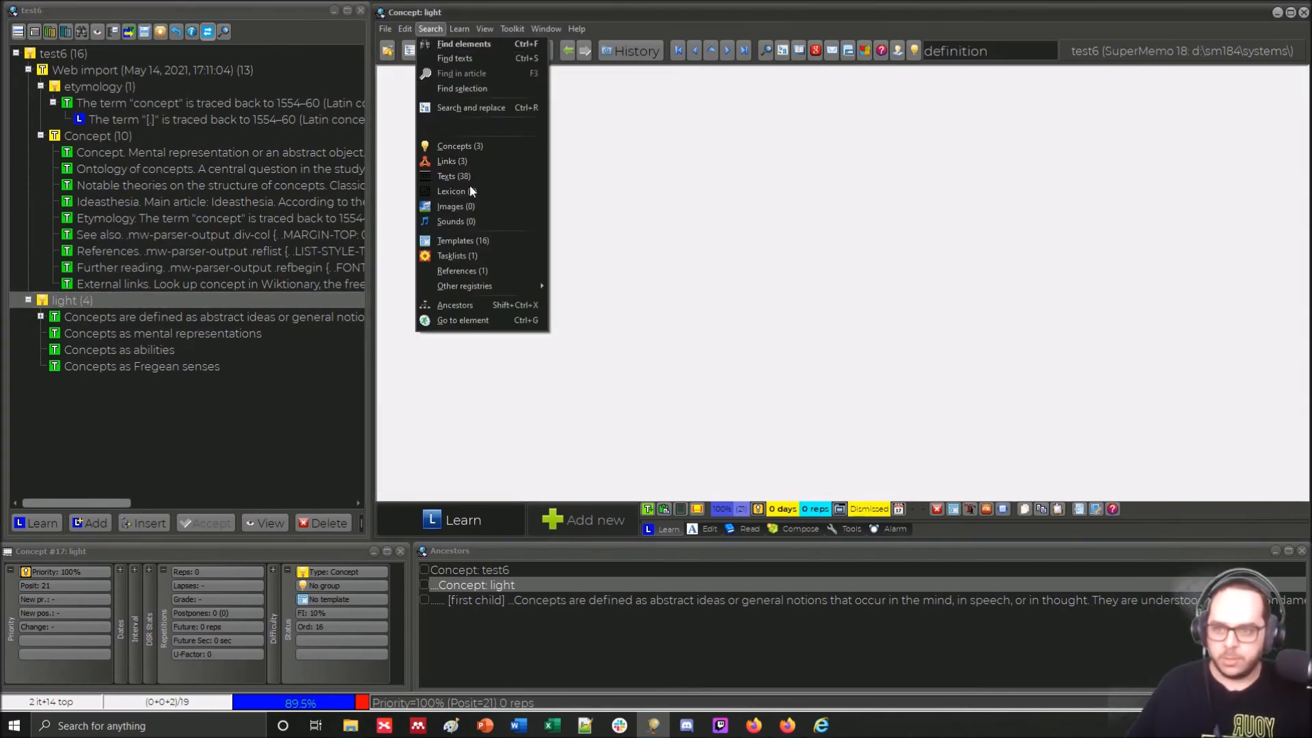
{"action": "left_click", "coordinate": [486, 149]}
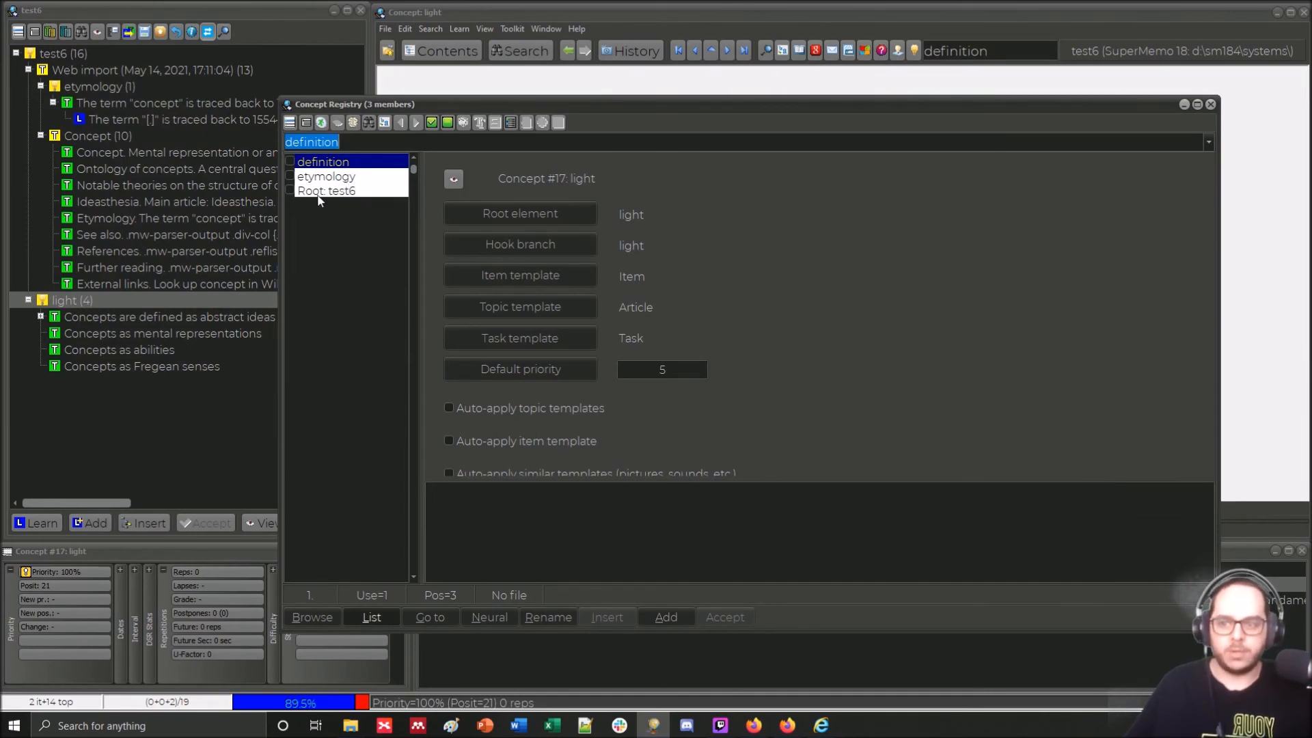
{"action": "left_click", "coordinate": [304, 179]}
{"action": "left_click", "coordinate": [305, 165]}
{"action": "left_click", "coordinate": [305, 177]}
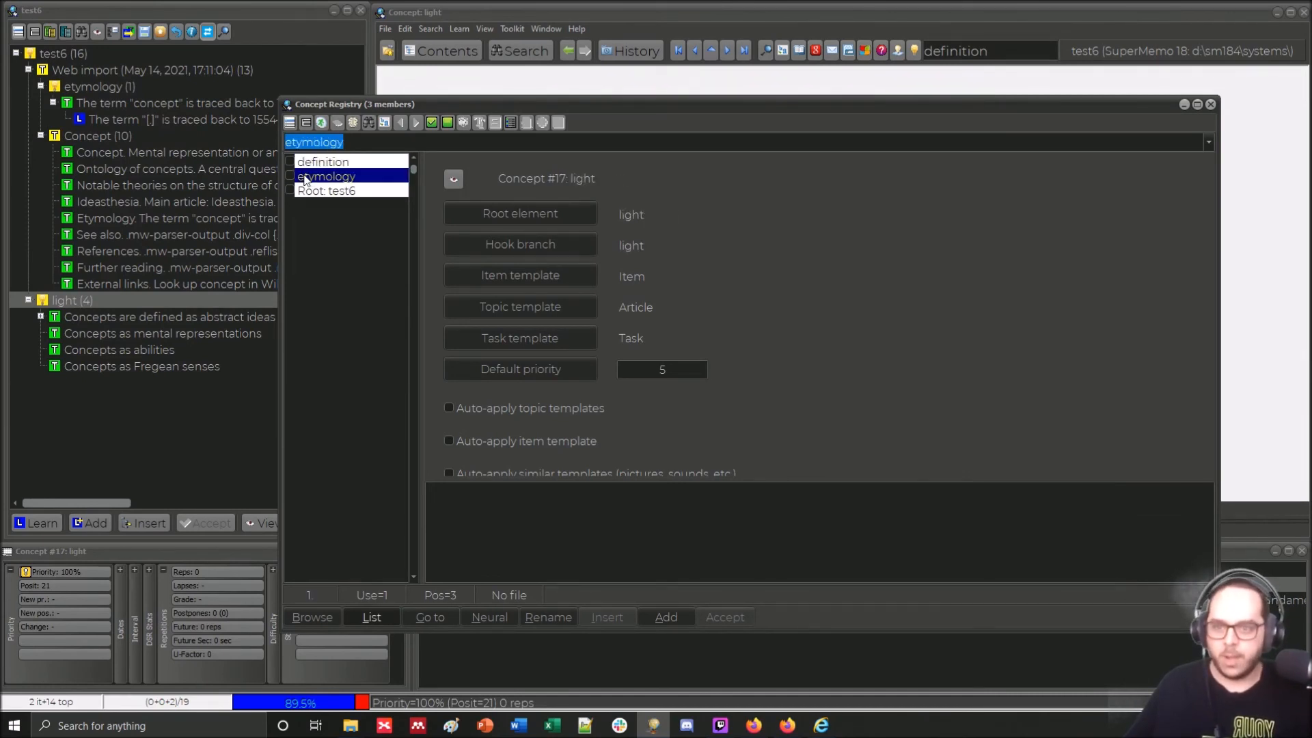
{"action": "key", "text": "Up"}
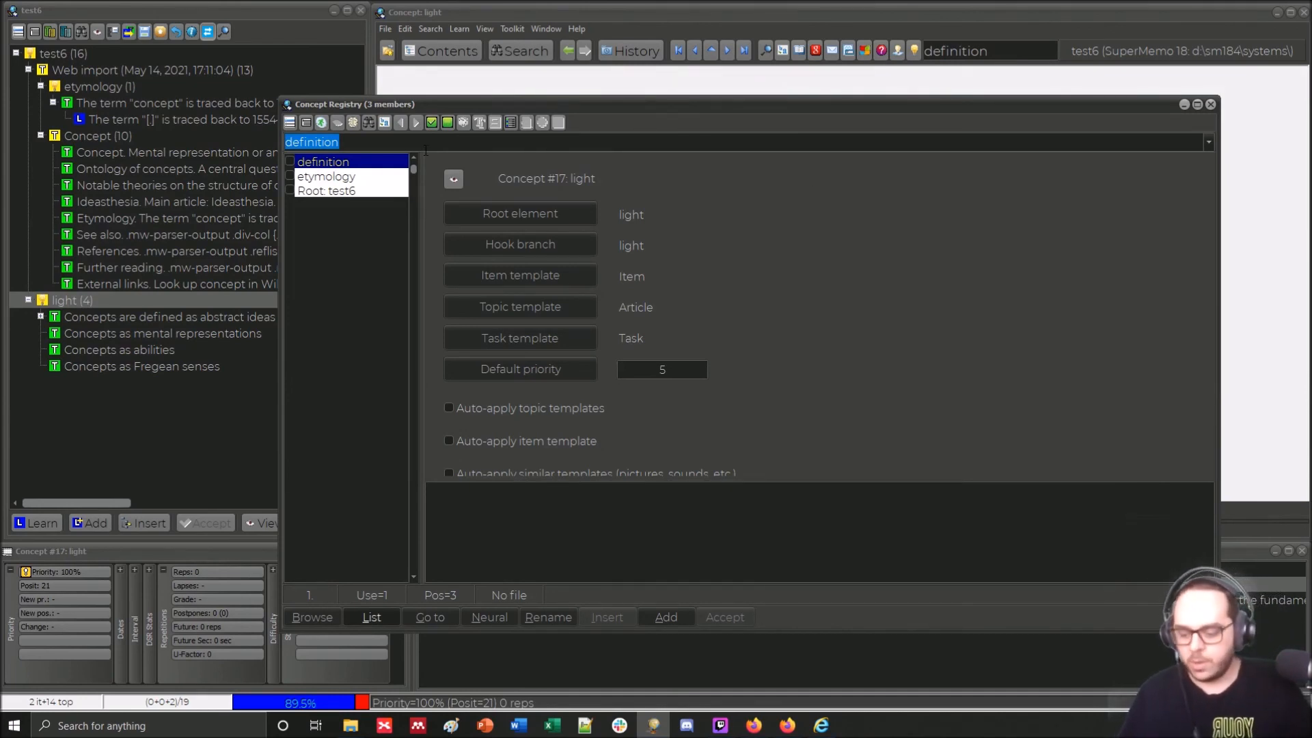
Search the concept registry for "light" and clear the search text
{"action": "type", "text": "e"}
{"action": "key", "text": "BackSpace"}
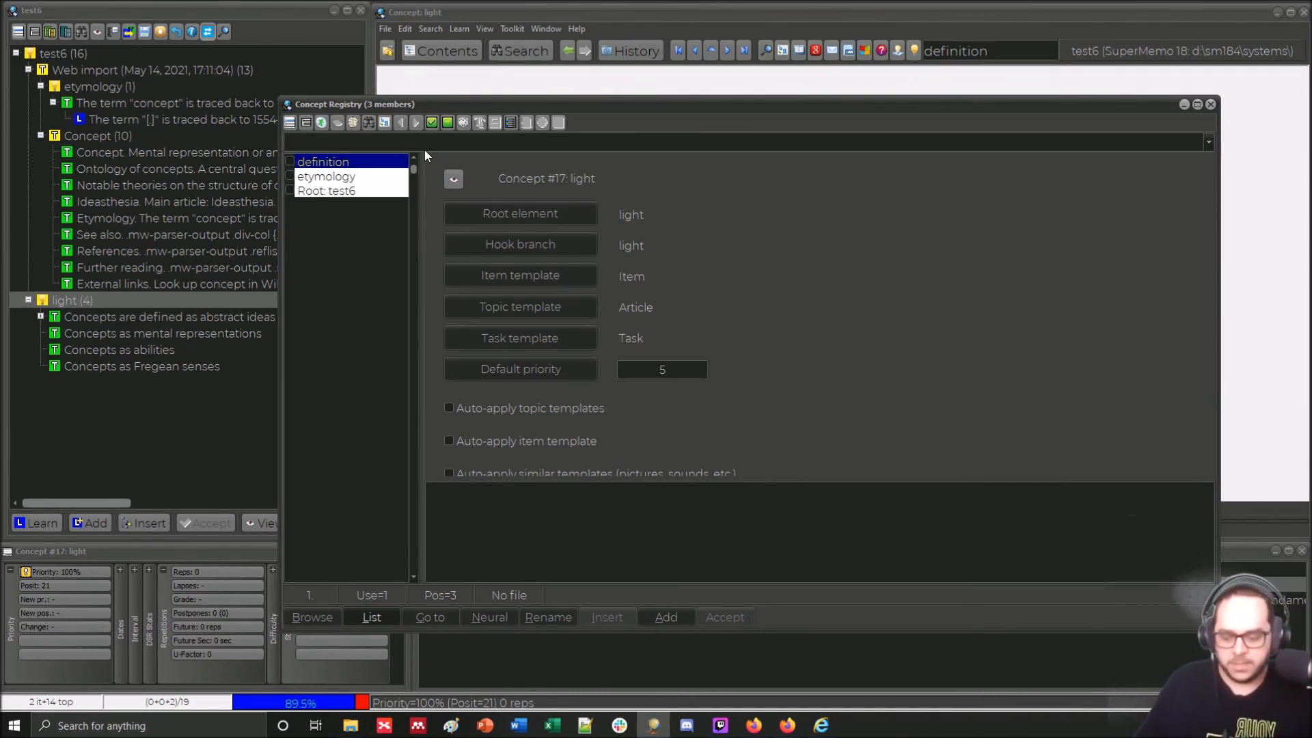
{"action": "type", "text": "l"}
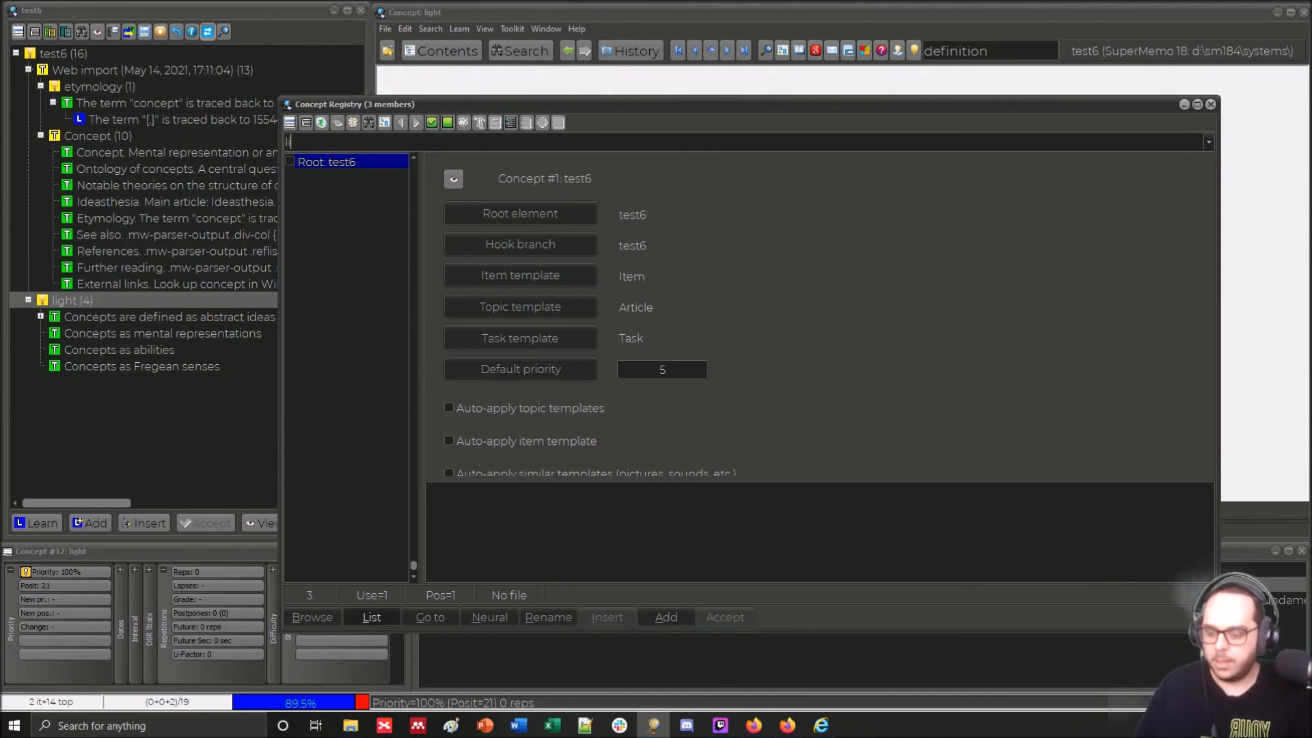
{"action": "type", "text": "ight"}
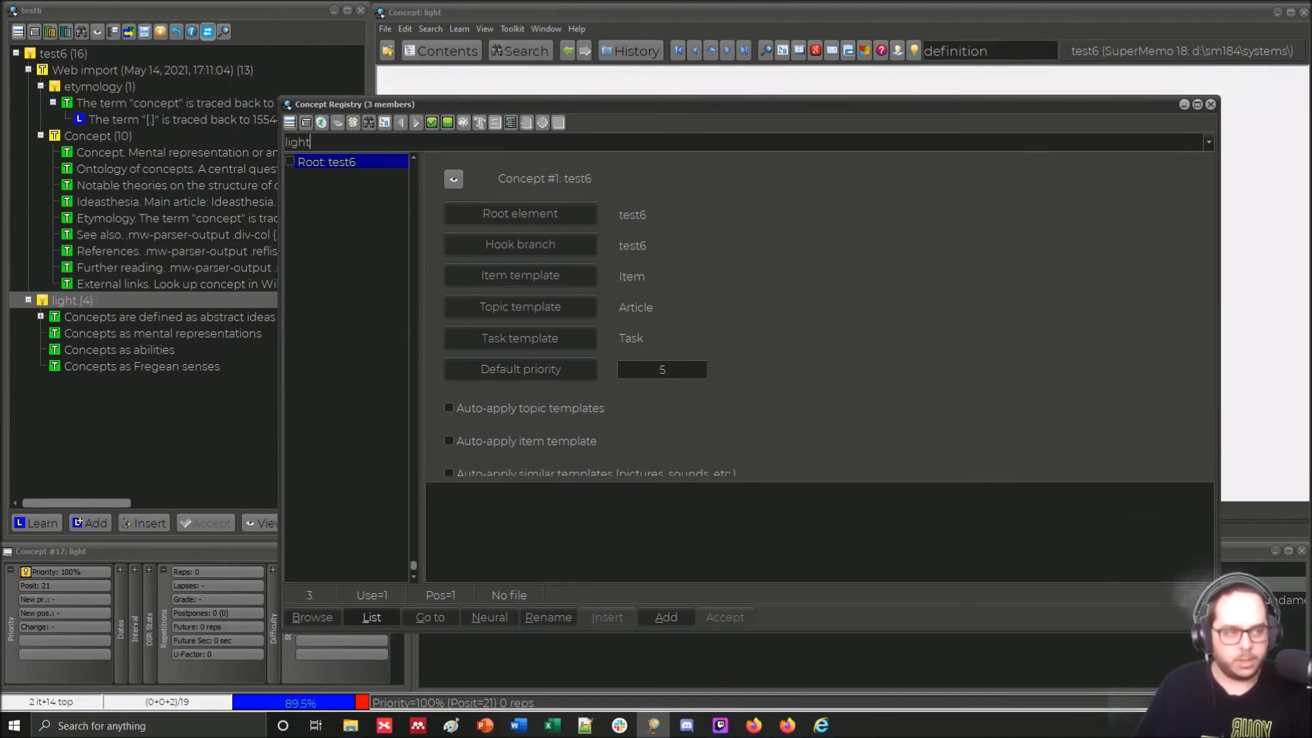
{"action": "key", "text": "BackSpace"}
{"action": "key", "text": "BackSpace"}
{"action": "key", "text": "BackSpace"}
{"action": "key", "text": "BackSpace"}
{"action": "key", "text": "BackSpace"}
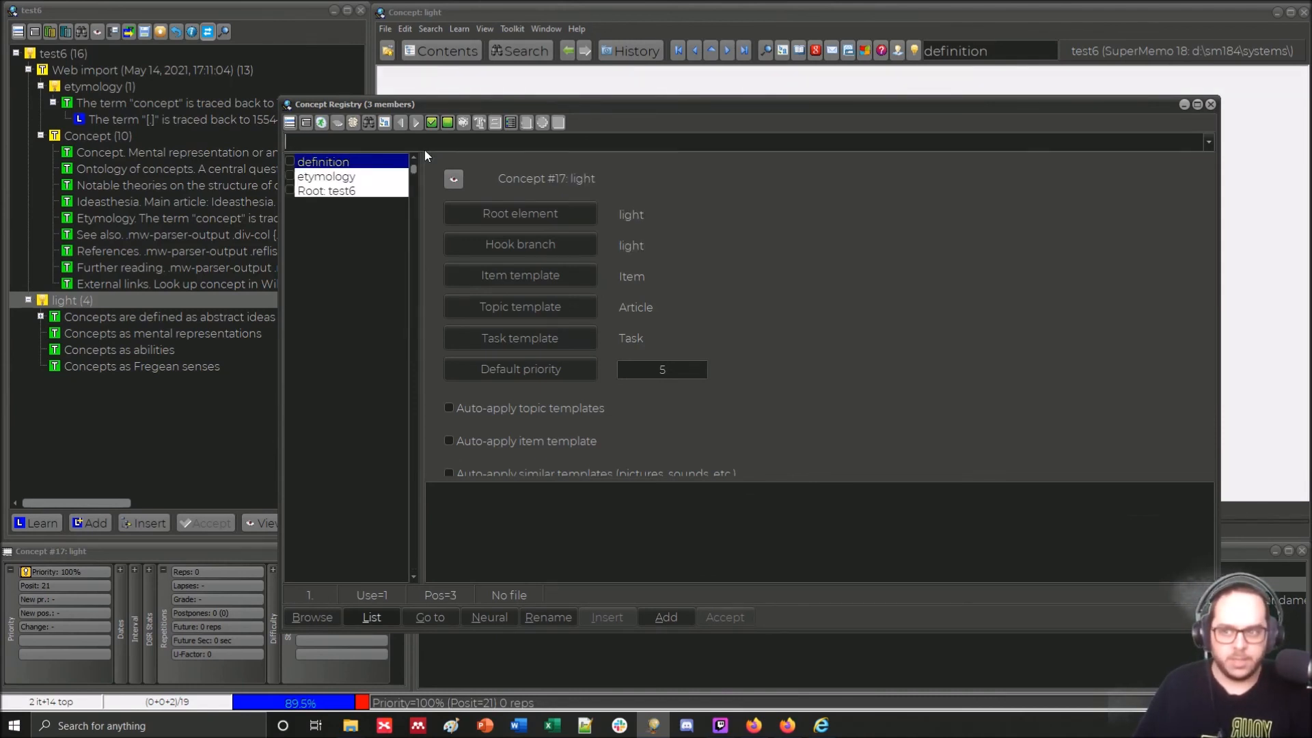